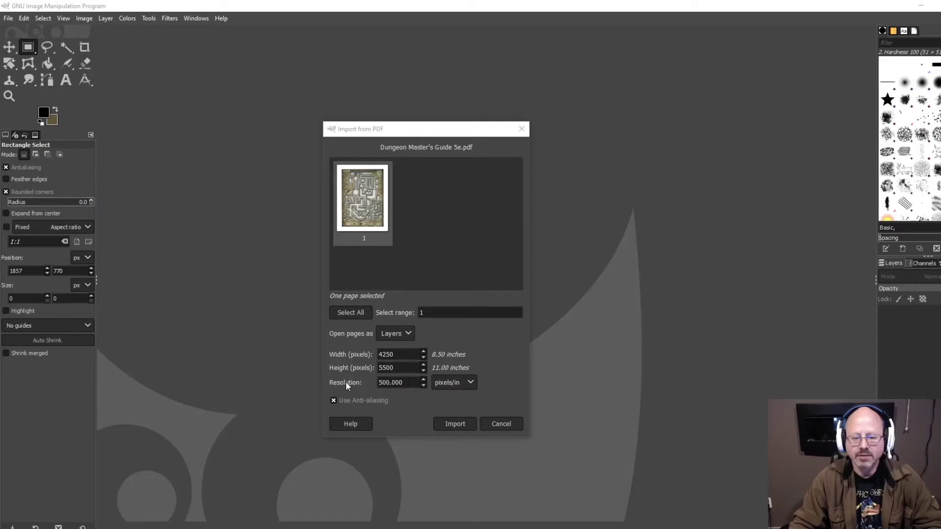
Import the single-page labyrinth map PDF at a resolution of 100 pixels/in
drag(409, 382, 352, 383)
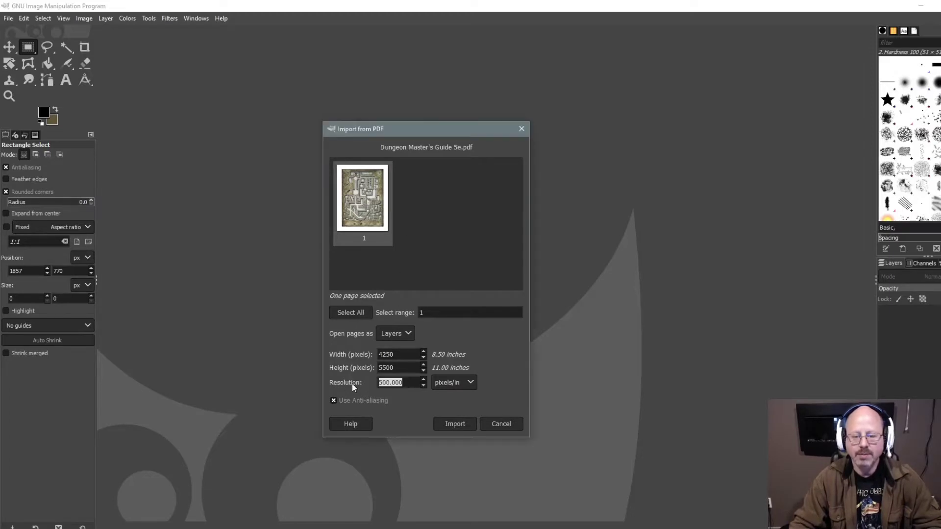
text(100)
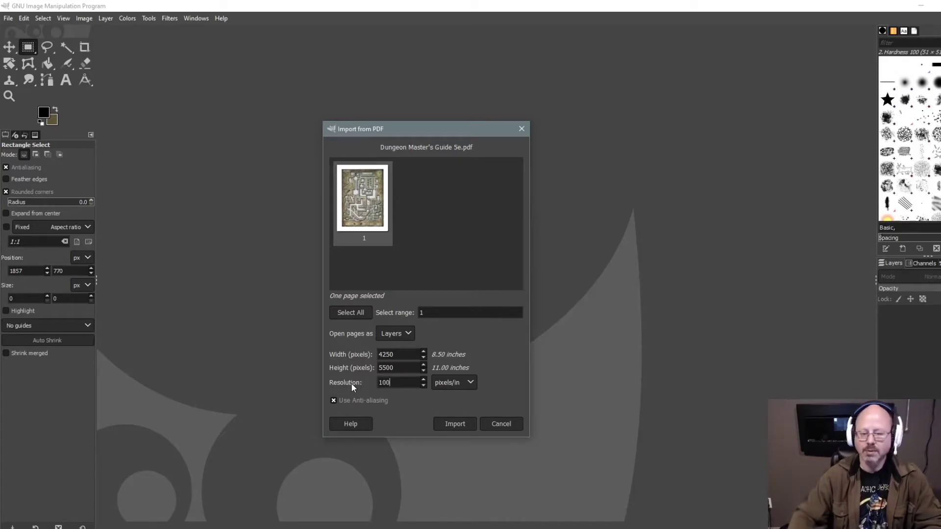
click(447, 424)
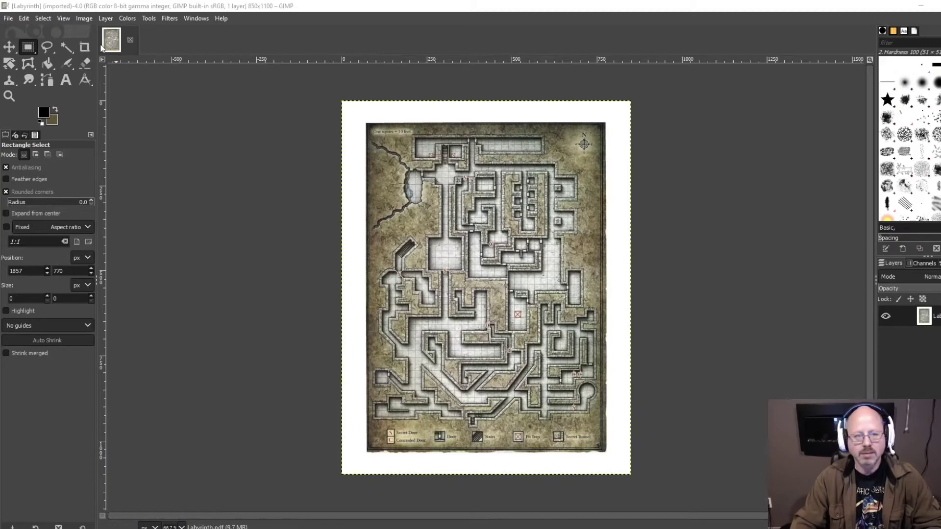
Create a new 8.5 × 11 inch image at 100 ppi
click(7, 19)
click(9, 29)
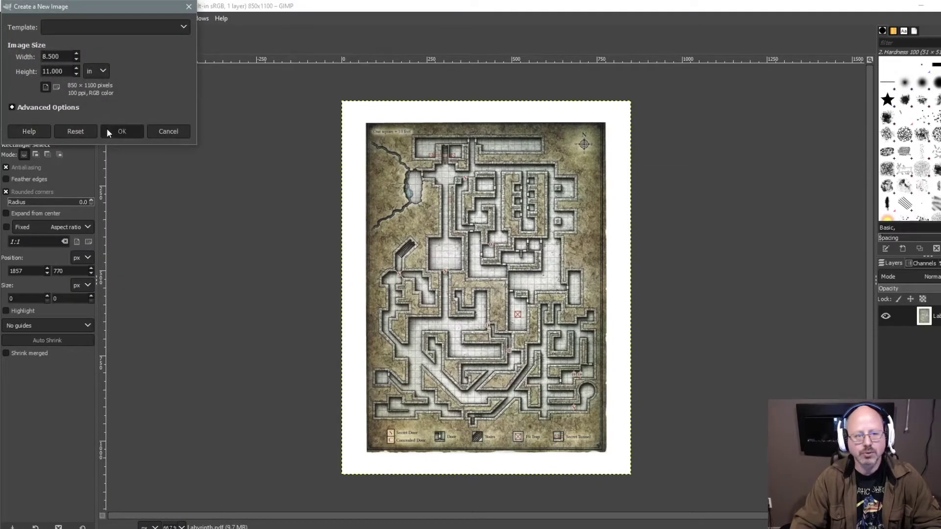
click(107, 130)
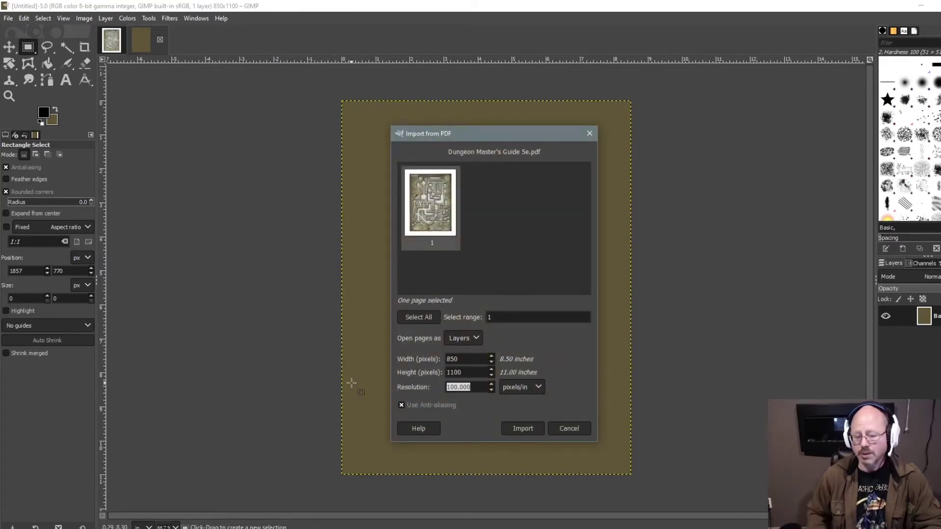
Import the map PDF into the new image as a layer at 500 pixels/in with anti-aliasing turned off
text(500)
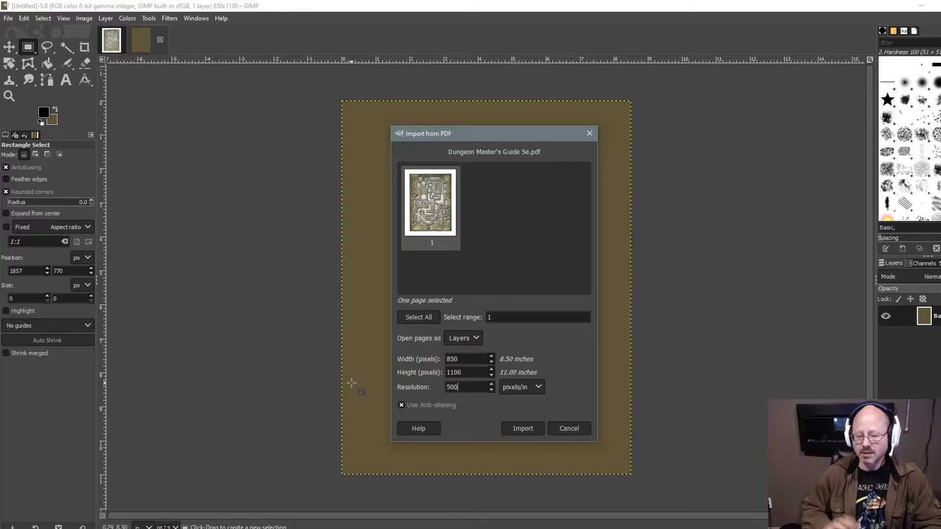
click(440, 405)
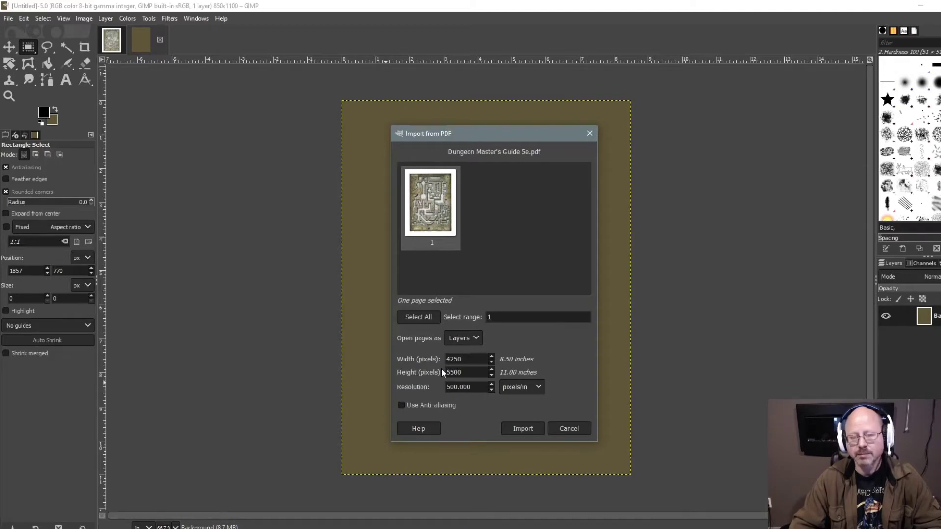
click(523, 427)
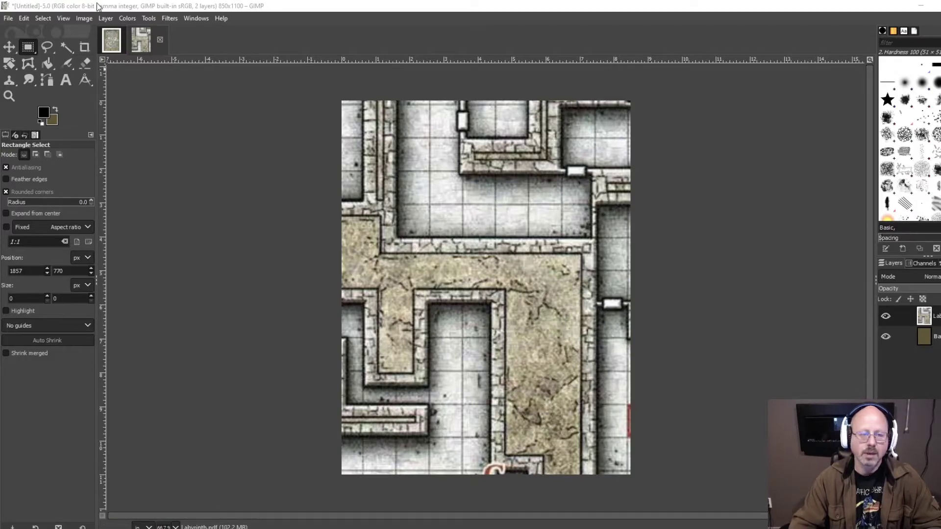
Fit the new image's canvas to its layers so it encloses the whole imported map
click(105, 18)
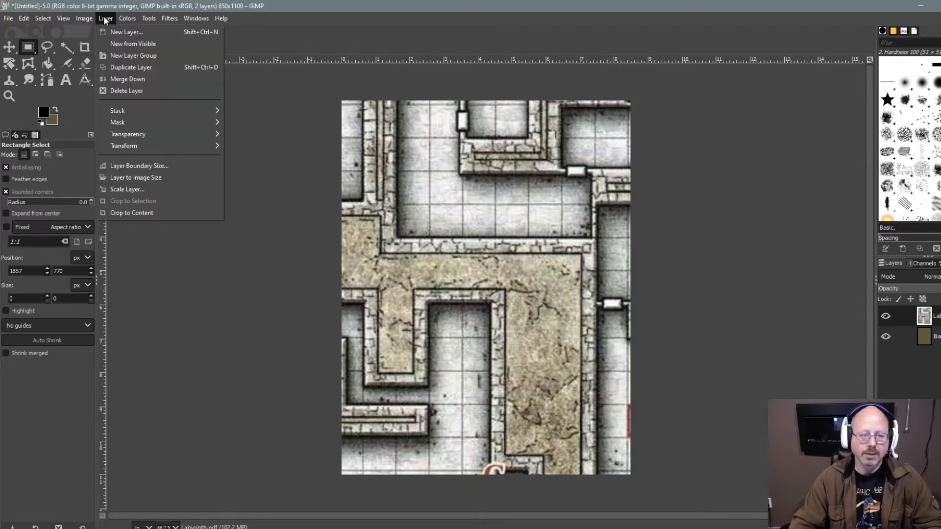
mouse_move(83, 20)
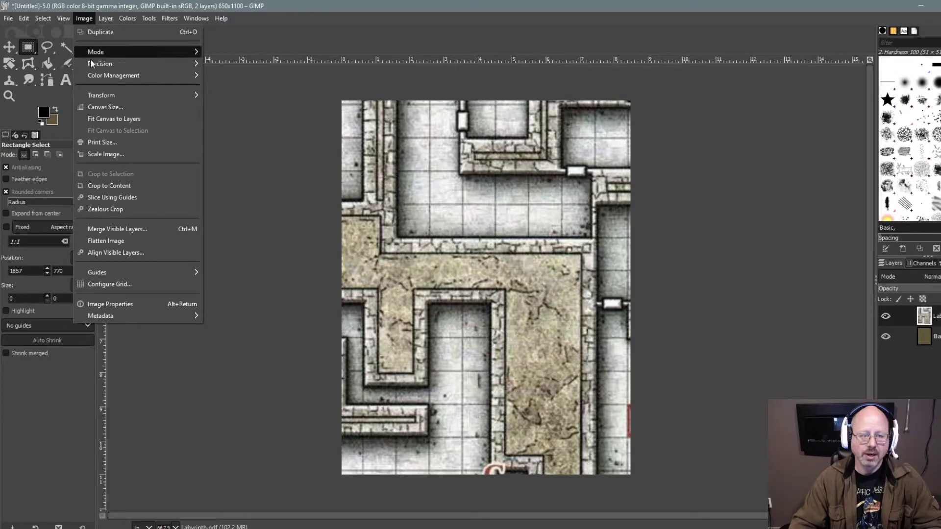
click(98, 118)
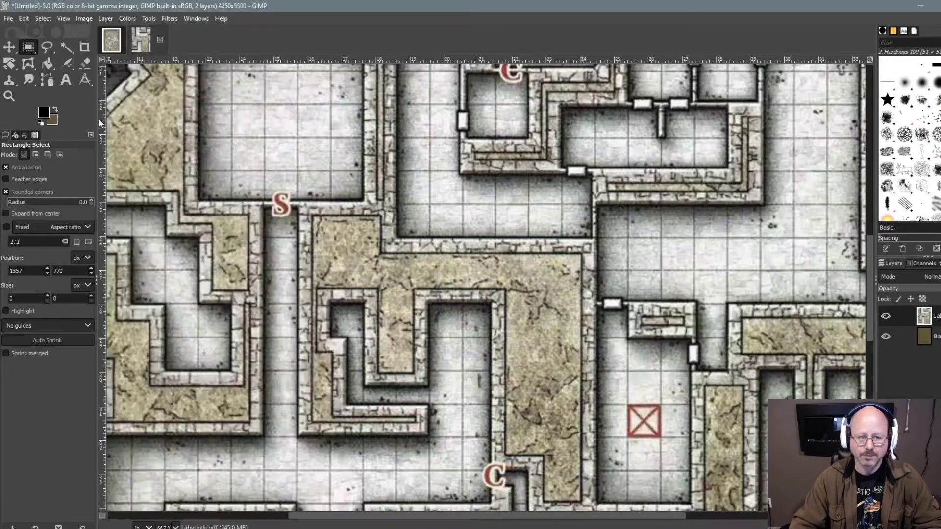
click(90, 21)
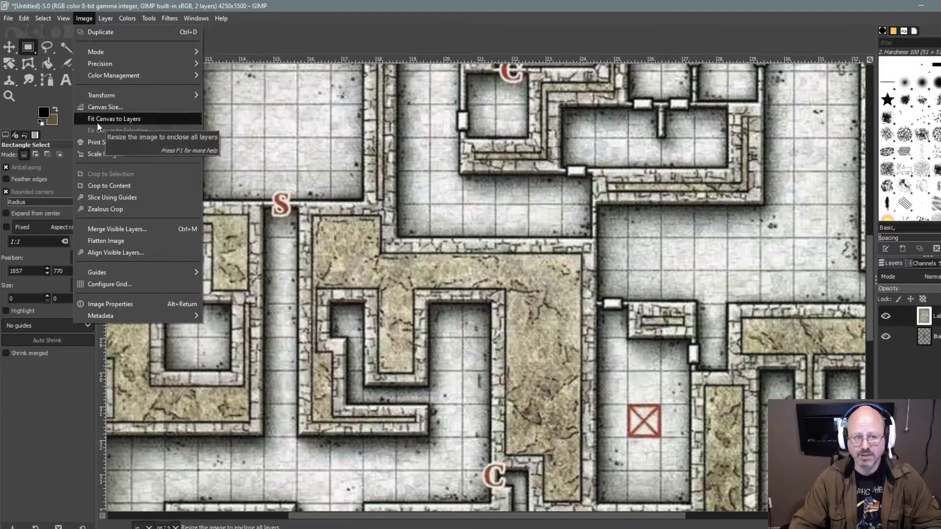
click(332, 37)
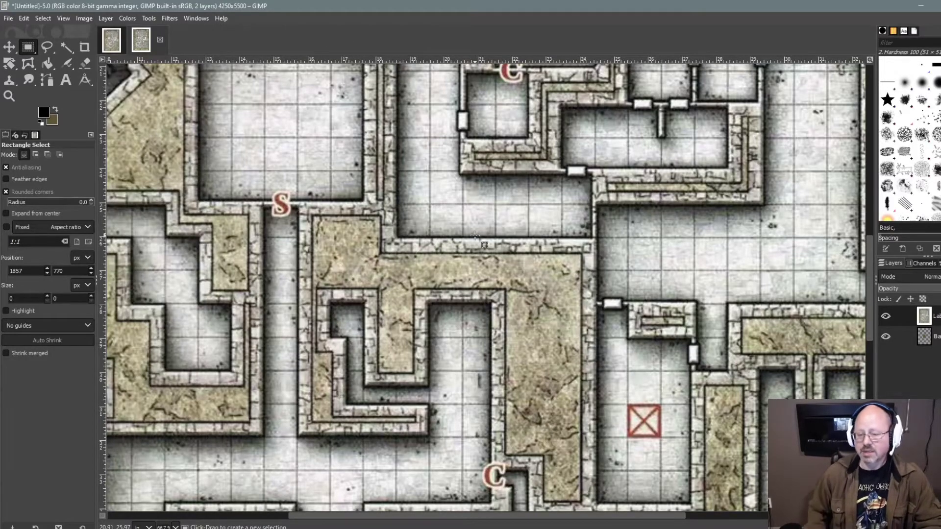
Examine the high-resolution map's detail around the northern staircase and the secret tunnel crossing it
key(minus)
key(minus)
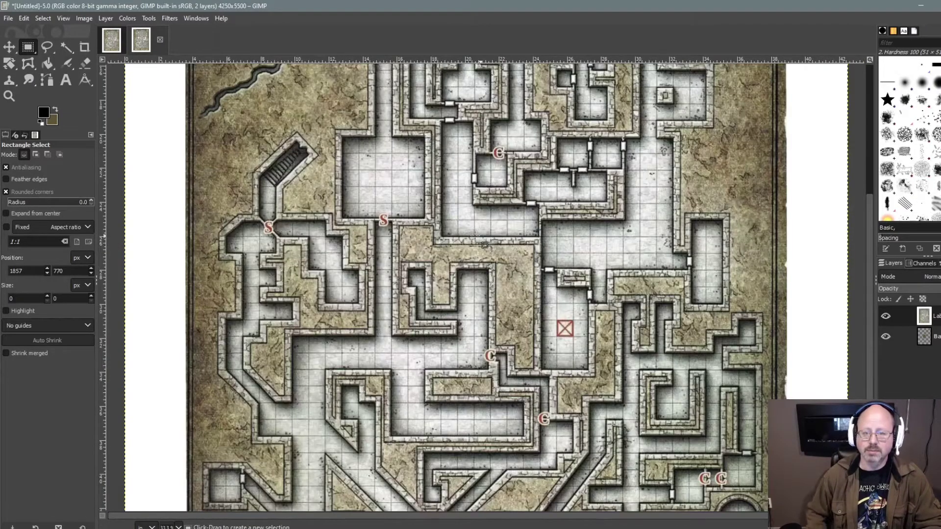
scroll(620, 211, up, 5)
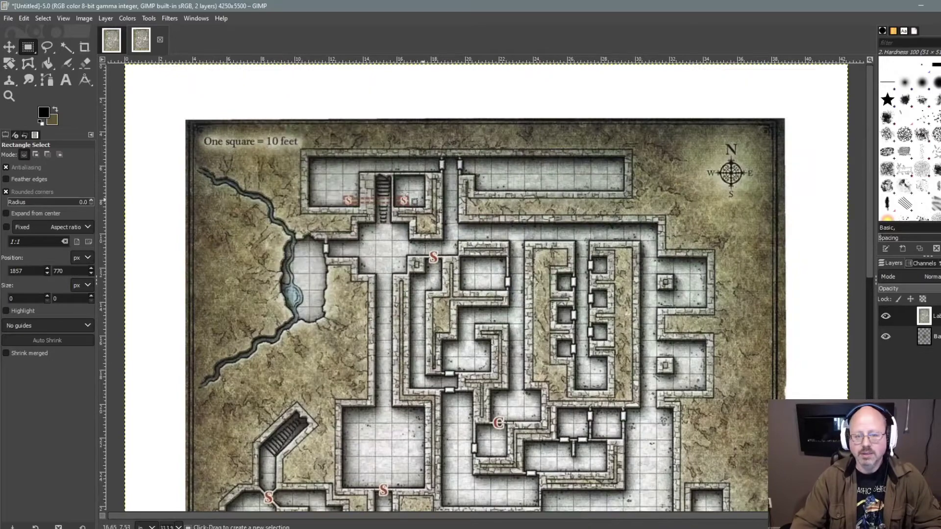
key(plus)
key(plus)
key(plus)
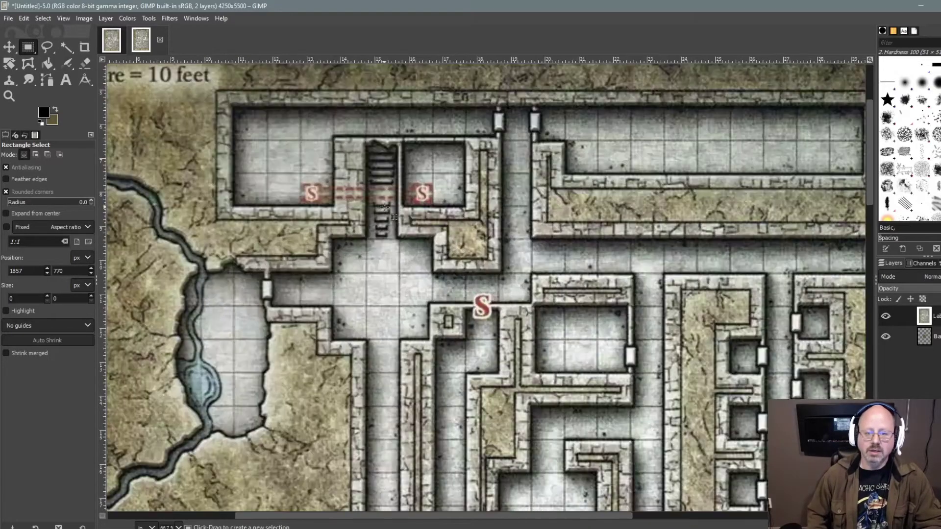
key(plus)
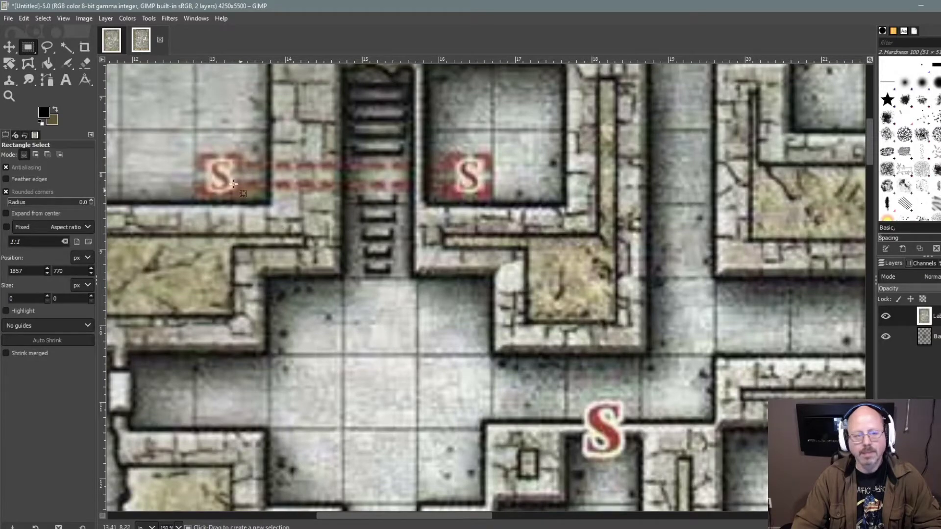
Compare the sharpness of the northern staircase area between the 100 ppi map and the 500 ppi map
click(110, 41)
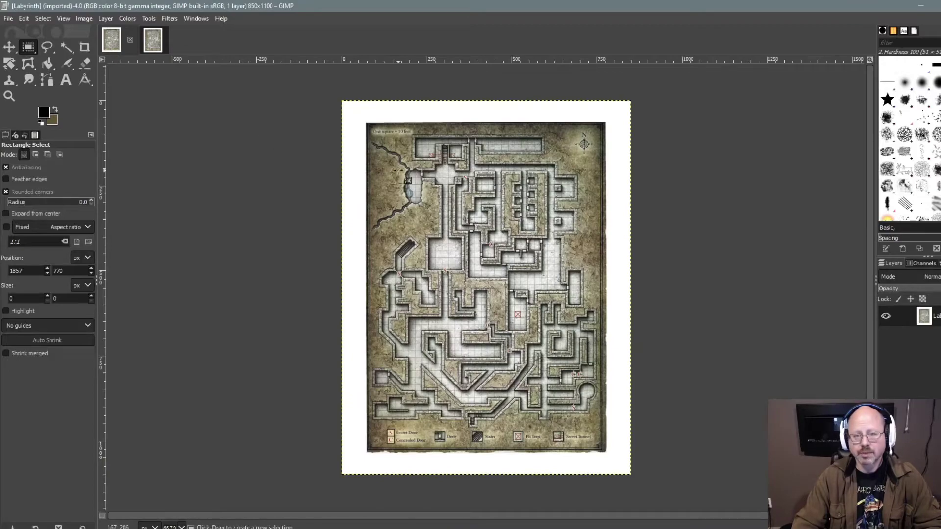
scroll(398, 170, up, 5)
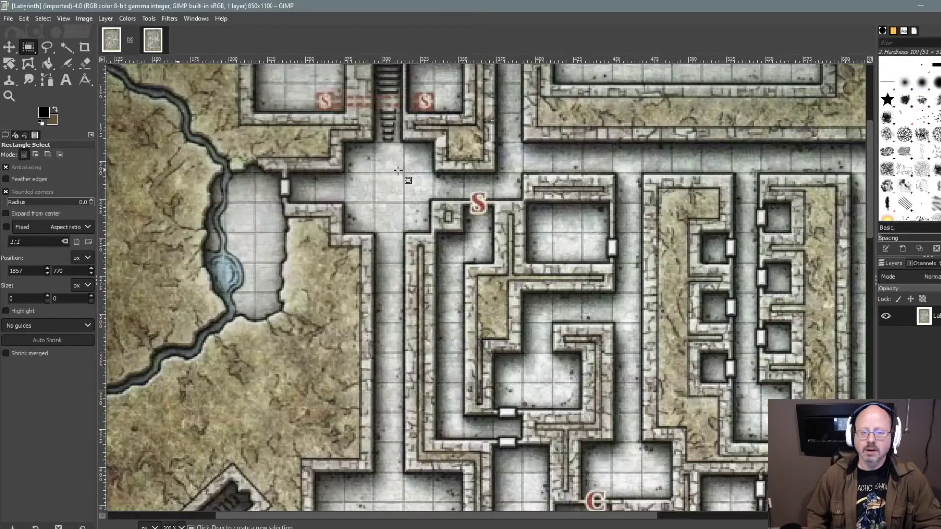
scroll(398, 170, up, 1)
scroll(398, 170, up, 5)
scroll(398, 170, down, 3)
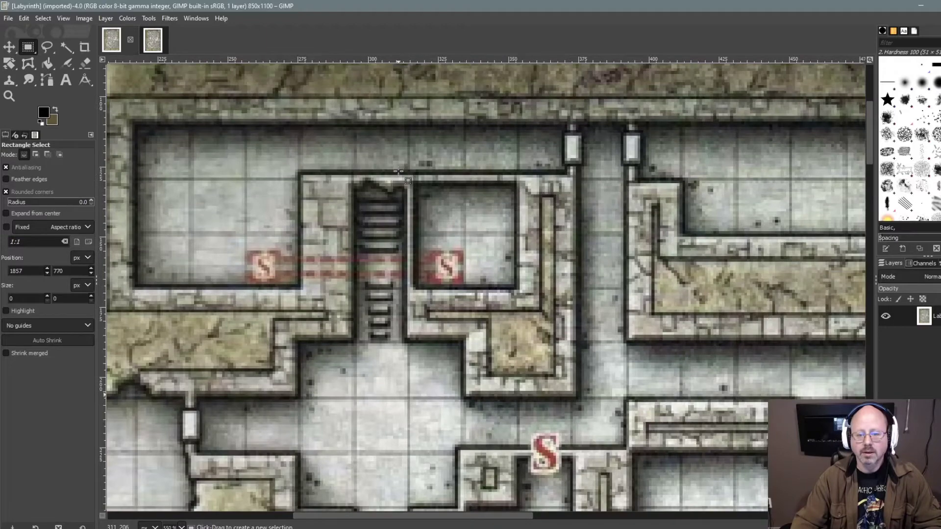
click(152, 39)
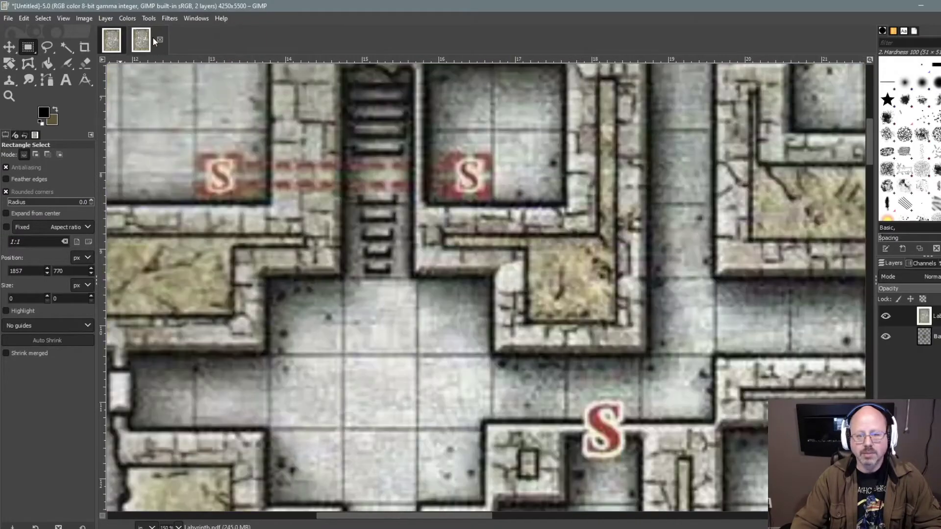
click(111, 43)
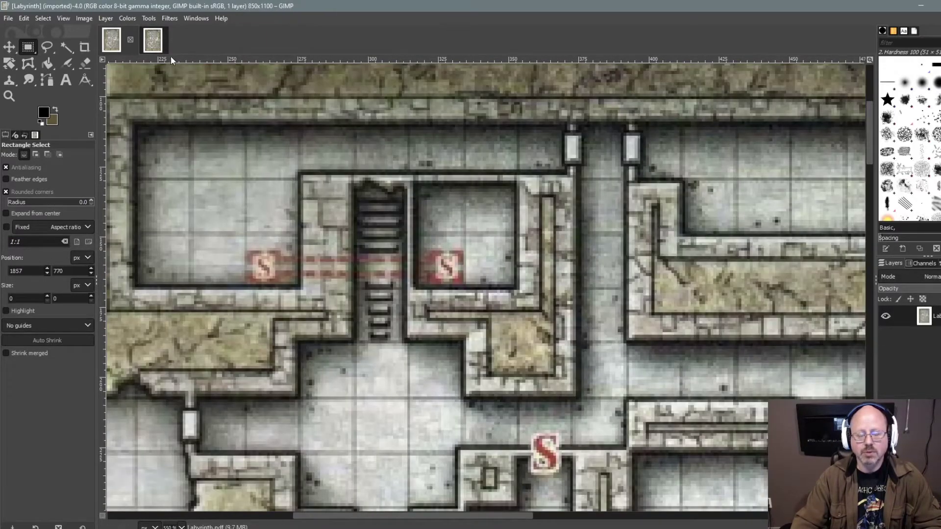
click(154, 40)
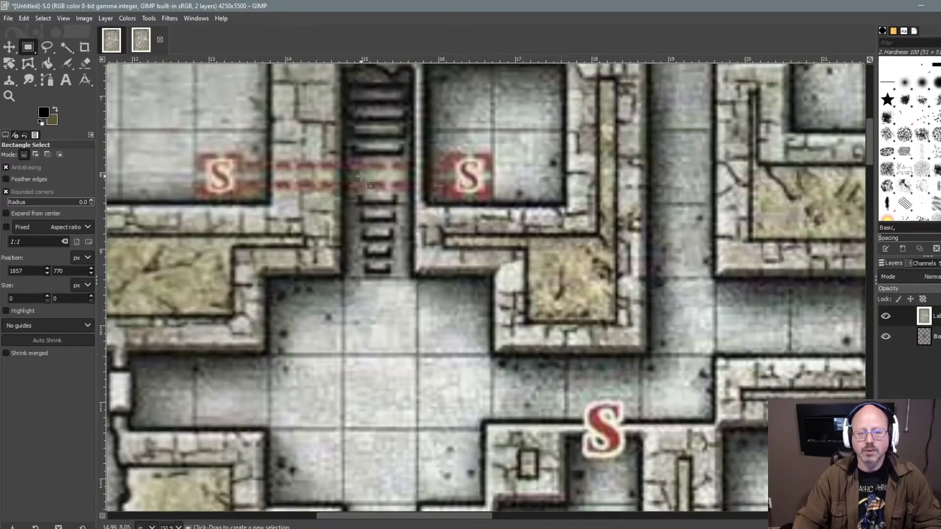
scroll(361, 176, down, 1)
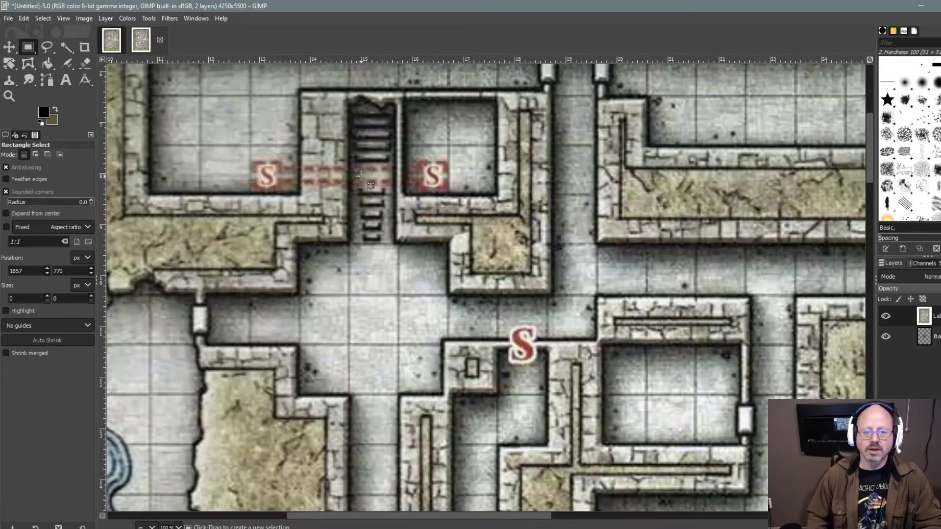
click(117, 45)
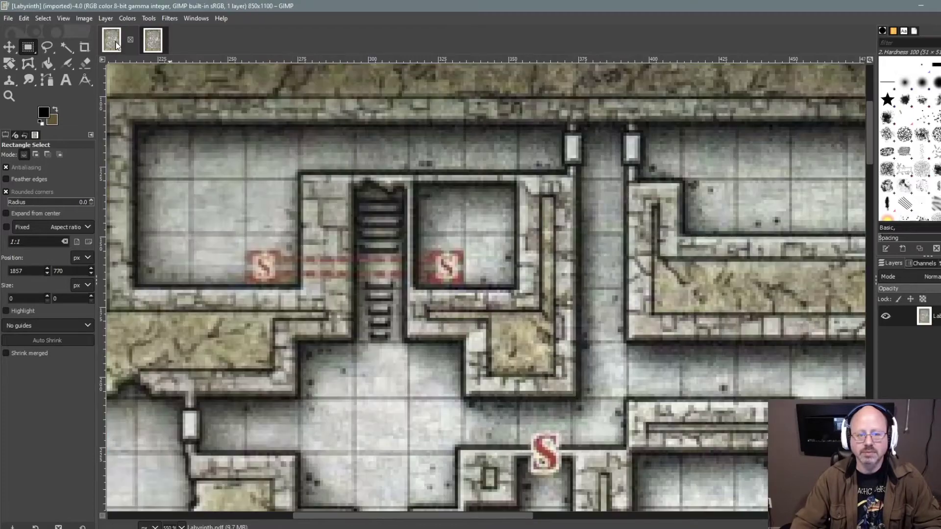
click(161, 44)
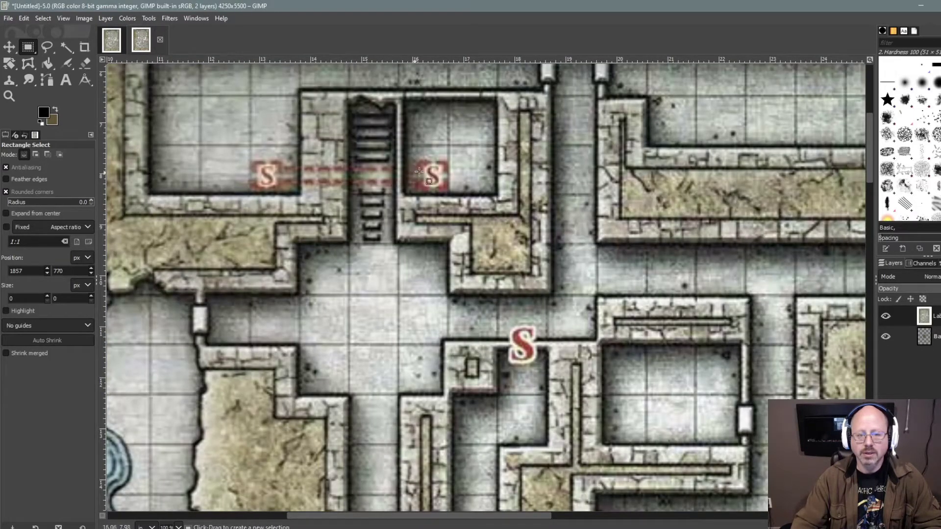
click(116, 40)
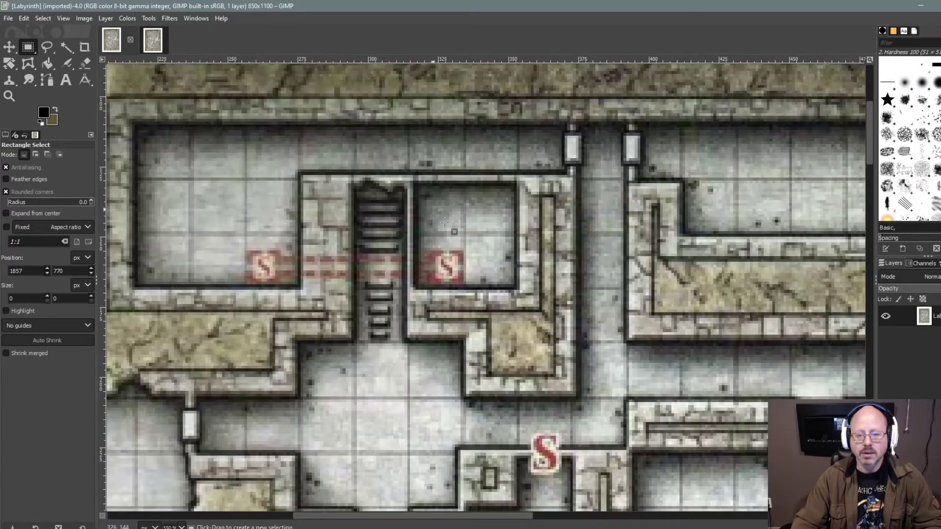
click(158, 46)
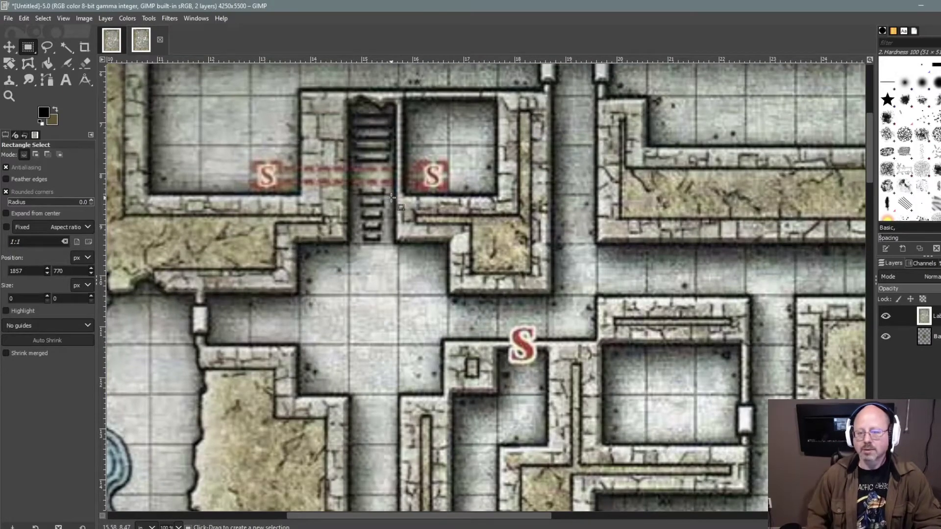
Close the low-resolution 850x1100 labyrinth image, keeping only the 4250x5500 version open
scroll(391, 197, down, 1)
scroll(391, 197, down, 2)
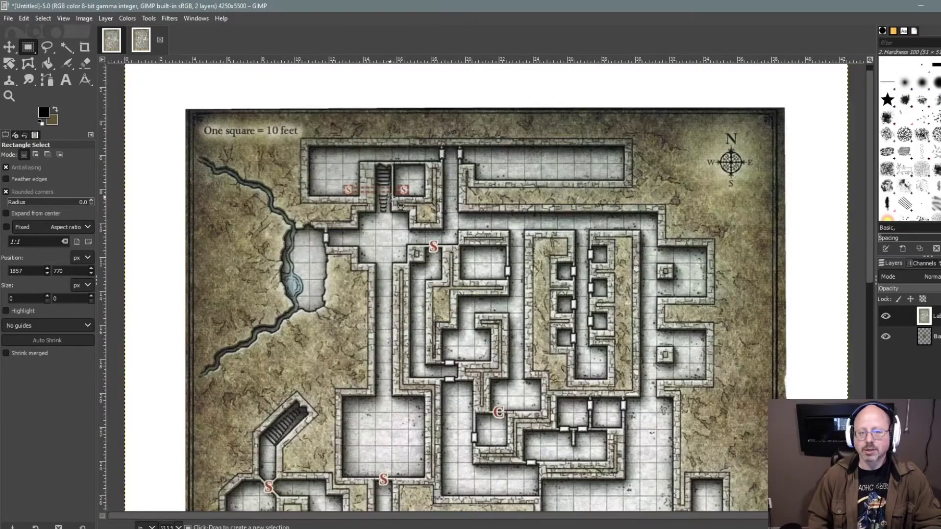
scroll(391, 198, down, 3)
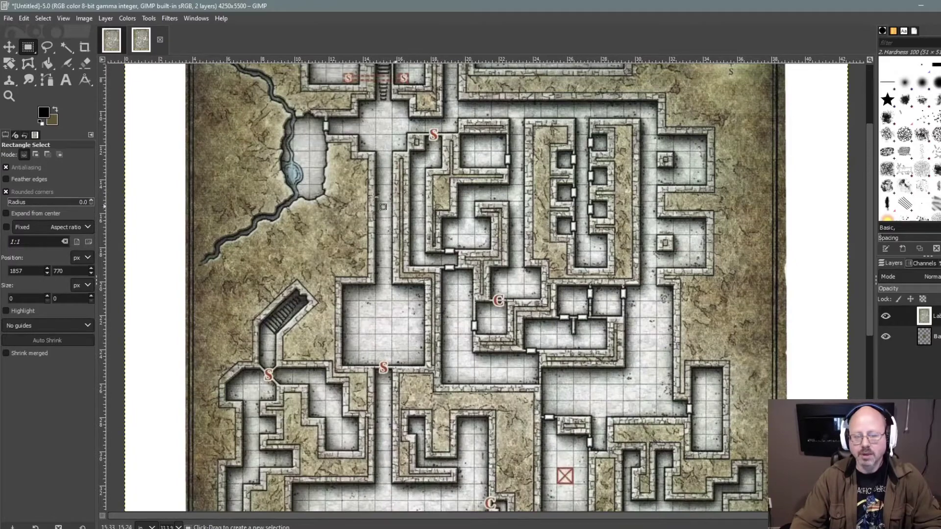
click(110, 42)
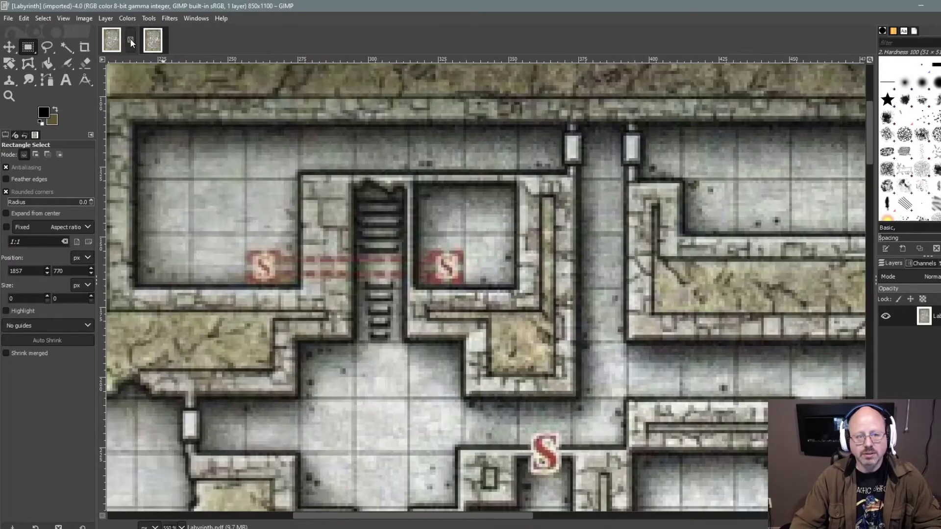
click(131, 38)
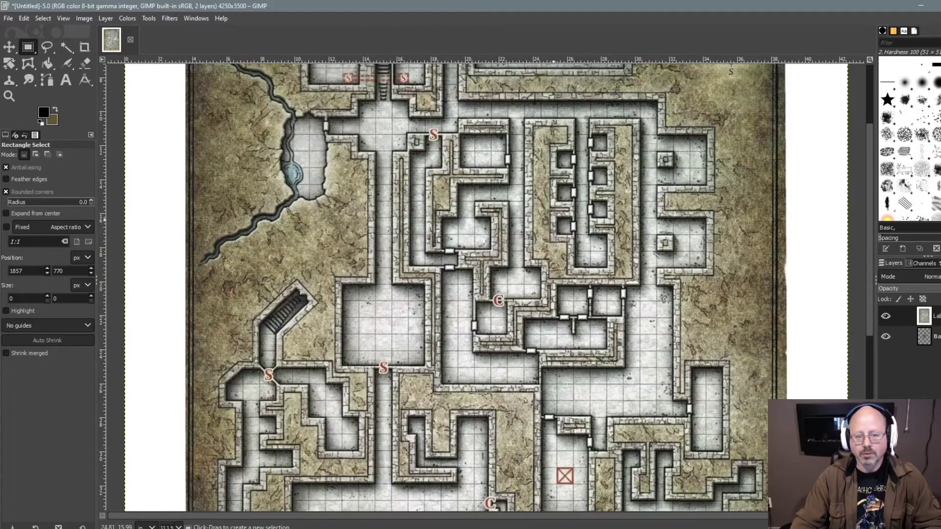
Show the grid overlay on the high-resolution map image
scroll(498, 252, up, 3)
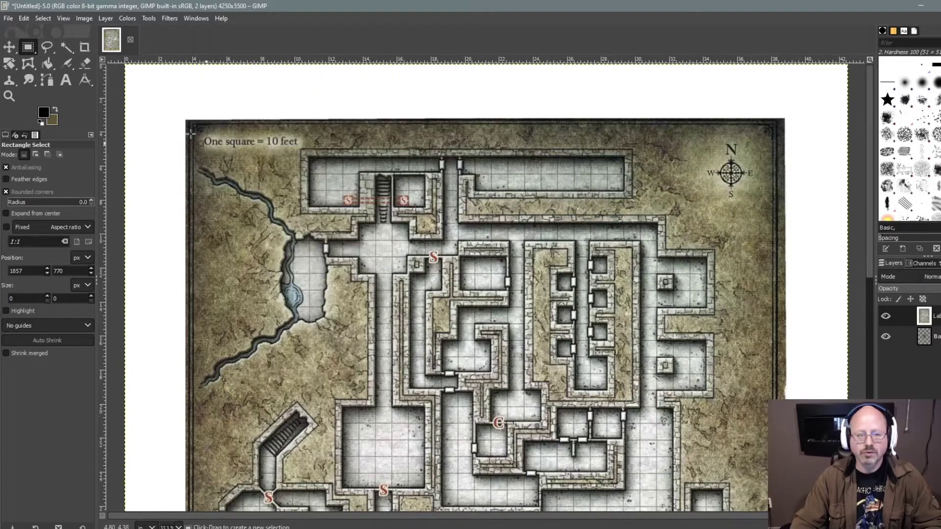
click(64, 18)
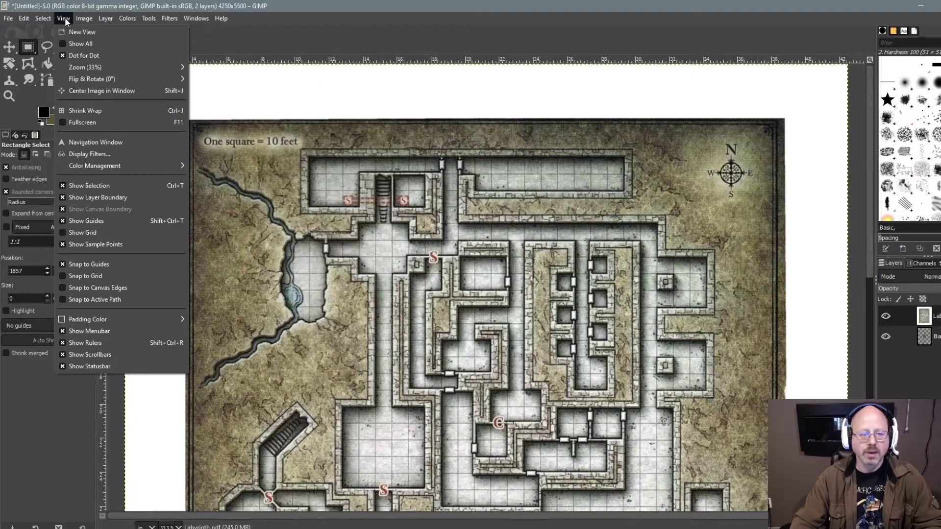
click(86, 231)
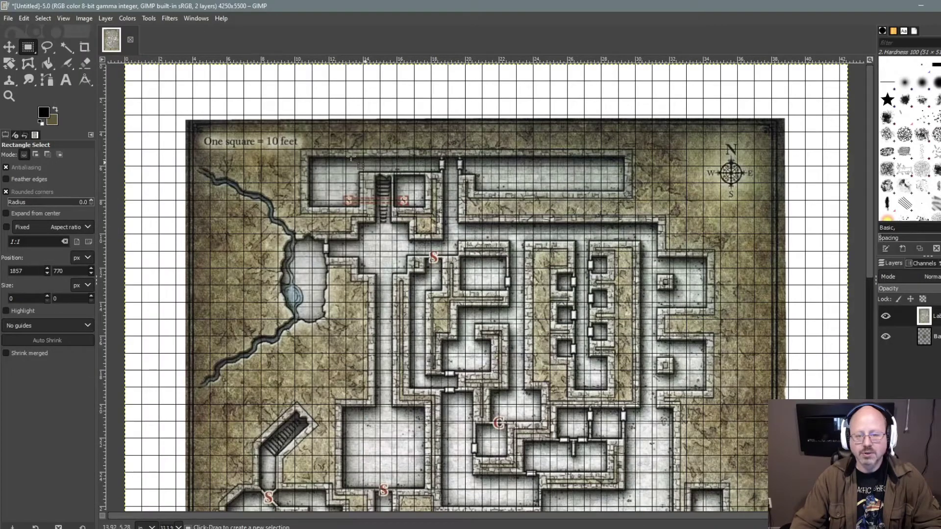
Review the image grid's spacing, offset and line style, and accept the settings as they are
click(83, 19)
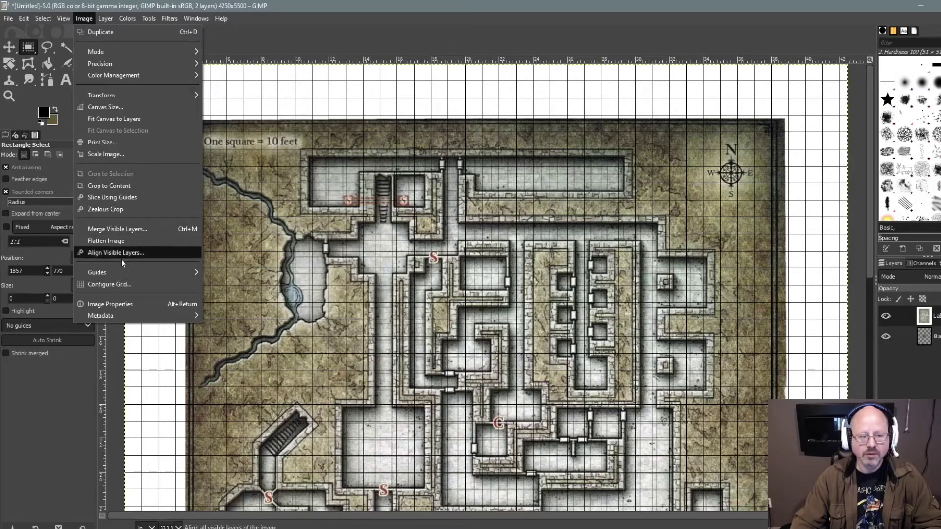
click(122, 284)
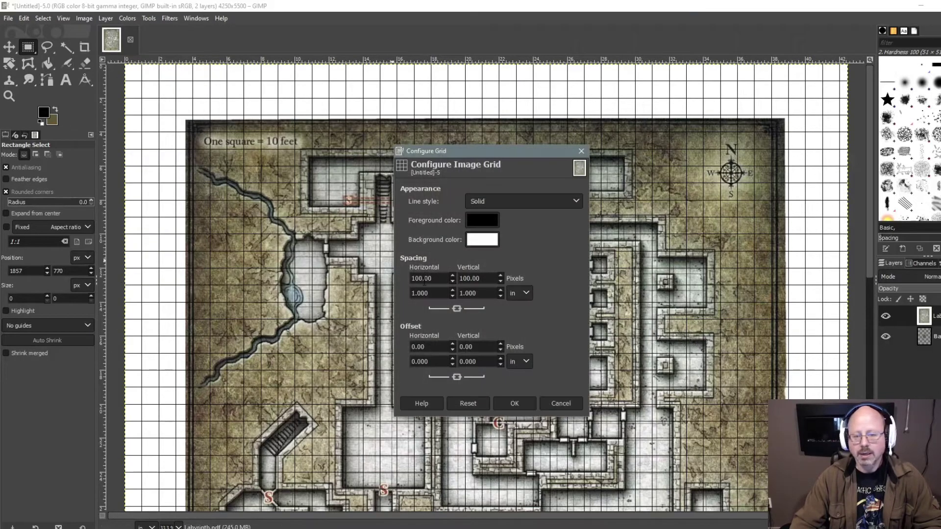
click(85, 19)
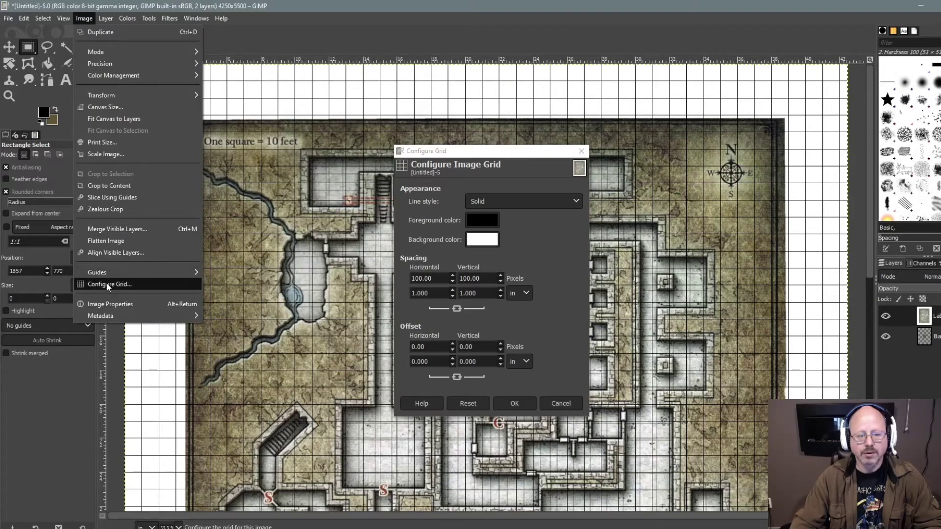
click(497, 161)
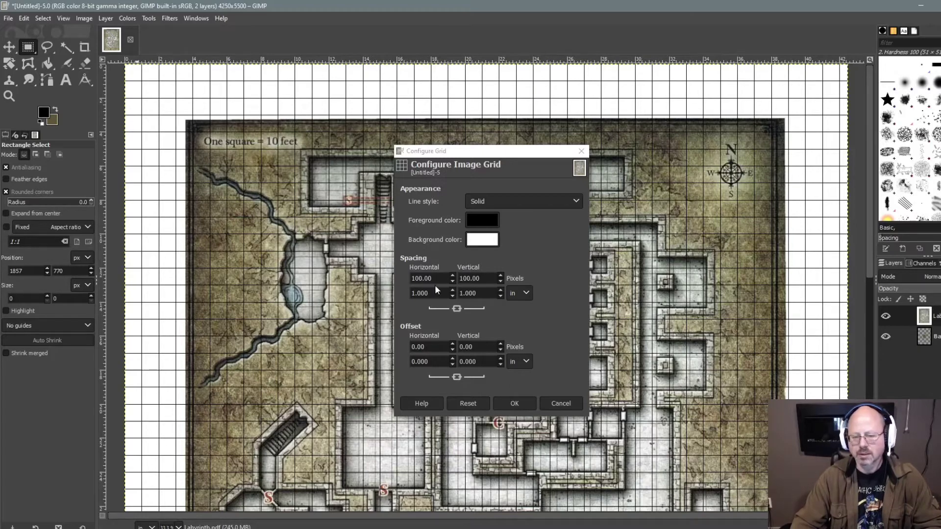
click(514, 403)
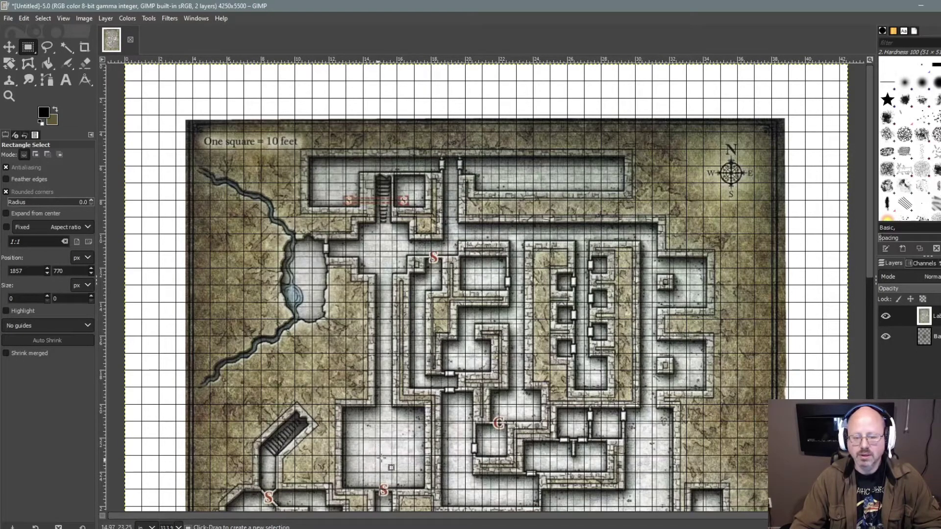
Move the labyrinth layer slightly left so its rooms and walls line up better with the grid
scroll(477, 283, down, 10)
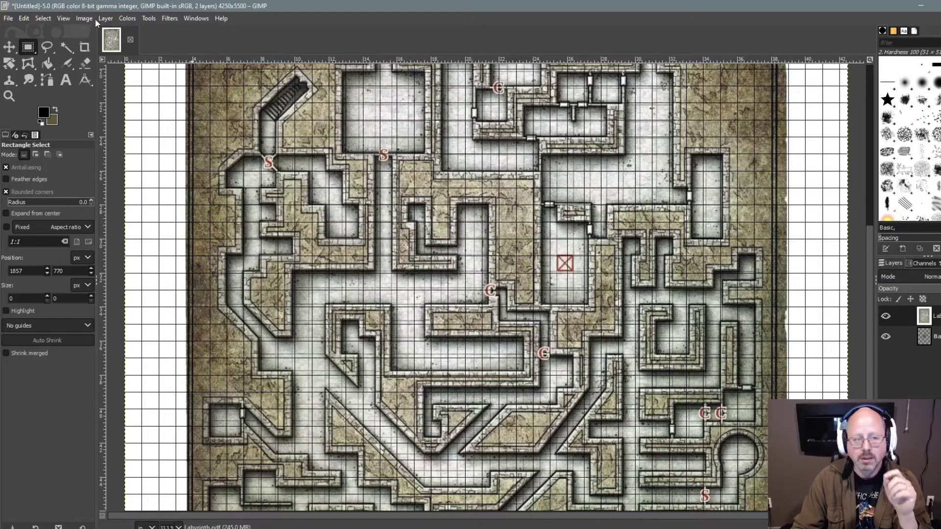
click(8, 48)
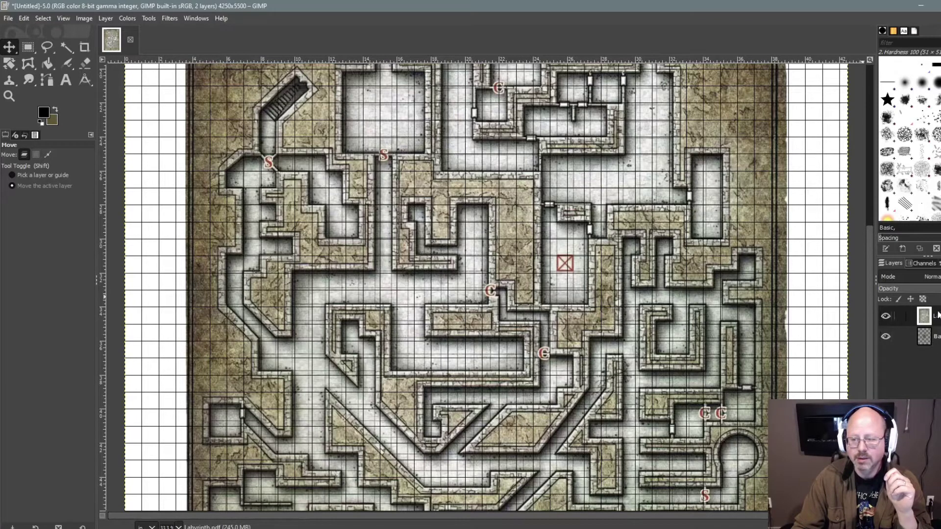
mouse_move(570, 246)
mouse_down()
mouse_move(559, 241)
mouse_move(564, 248)
mouse_up()
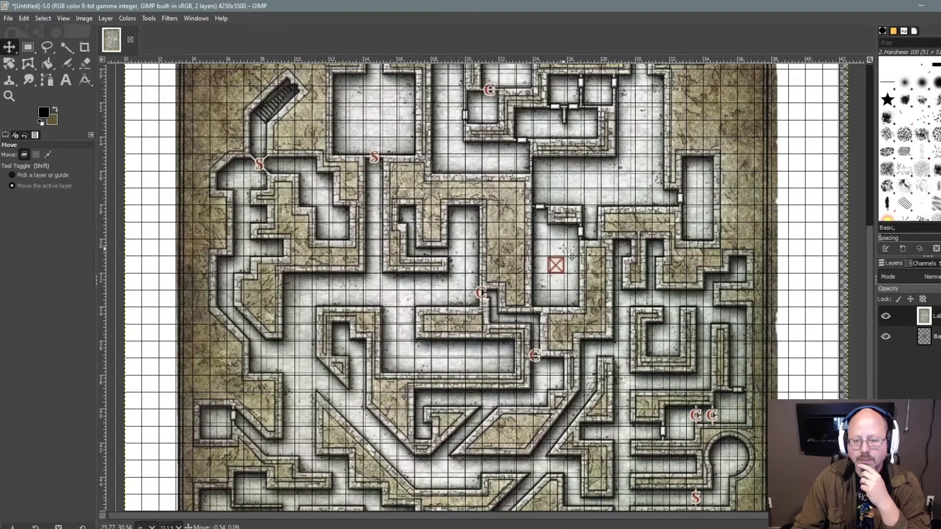
drag(564, 247, 564, 247)
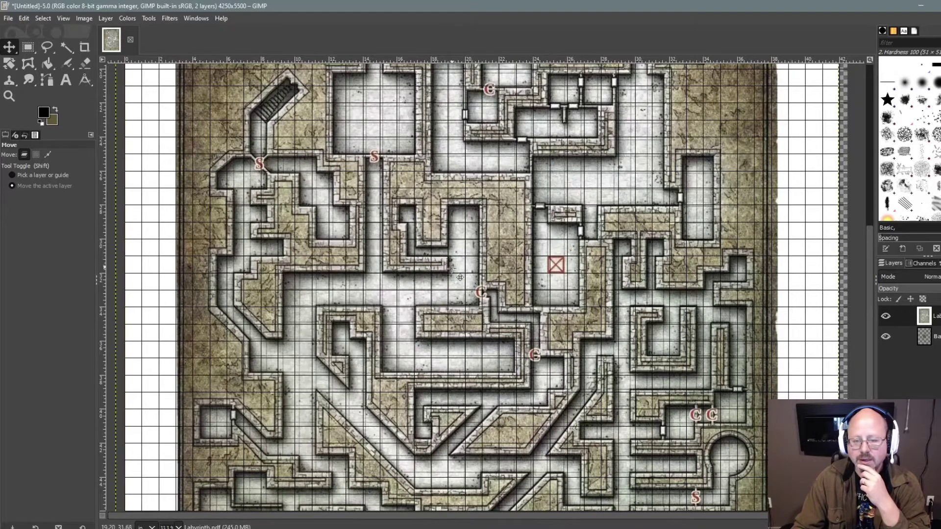
scroll(476, 281, down, 3)
scroll(482, 294, up, 6)
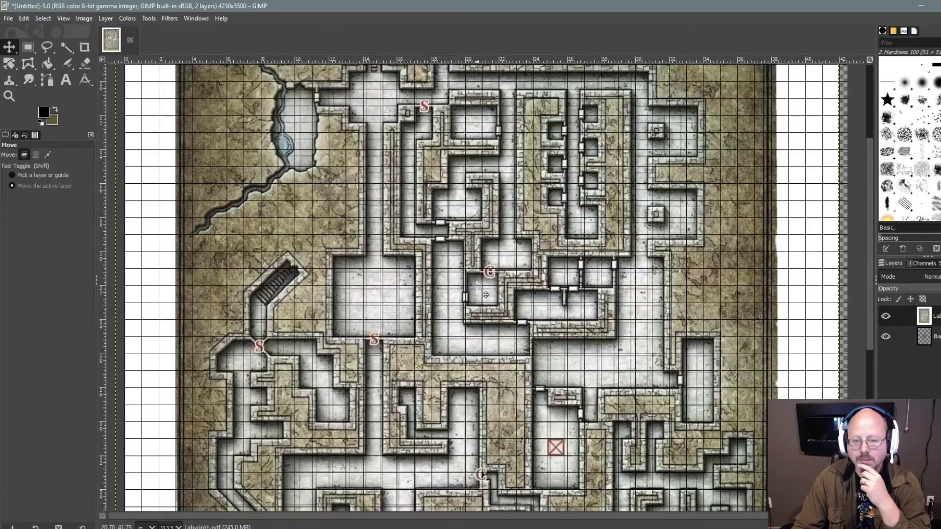
drag(474, 339, 473, 337)
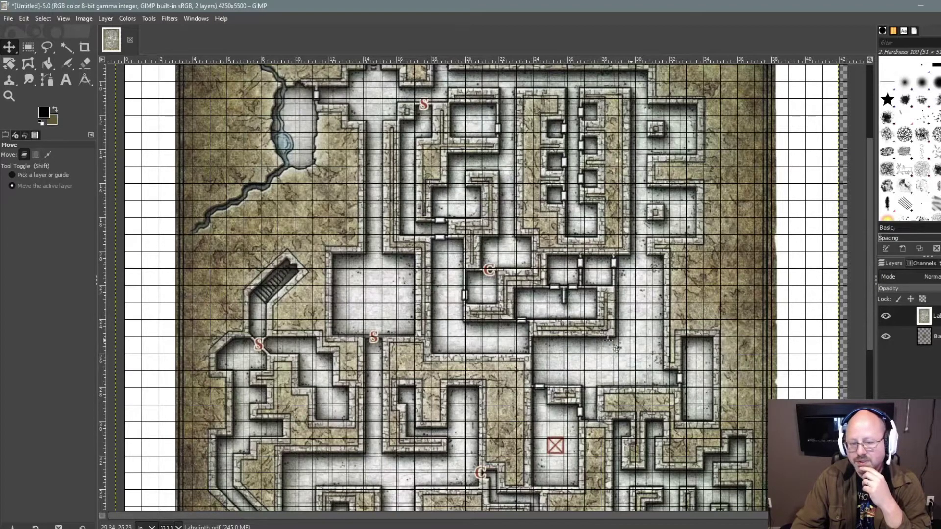
Try to enlarge the labyrinth layer with the Scale tool to about 43.79 × 55.99 in
click(8, 64)
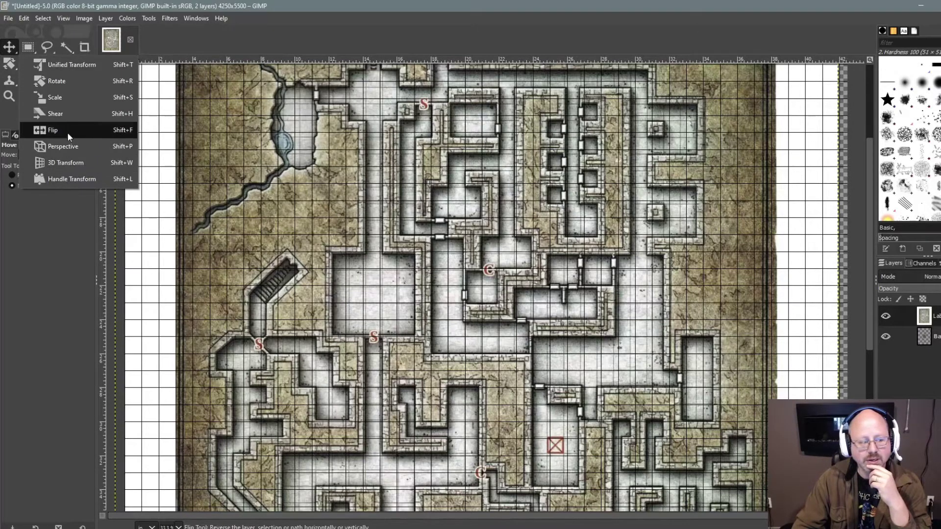
click(55, 97)
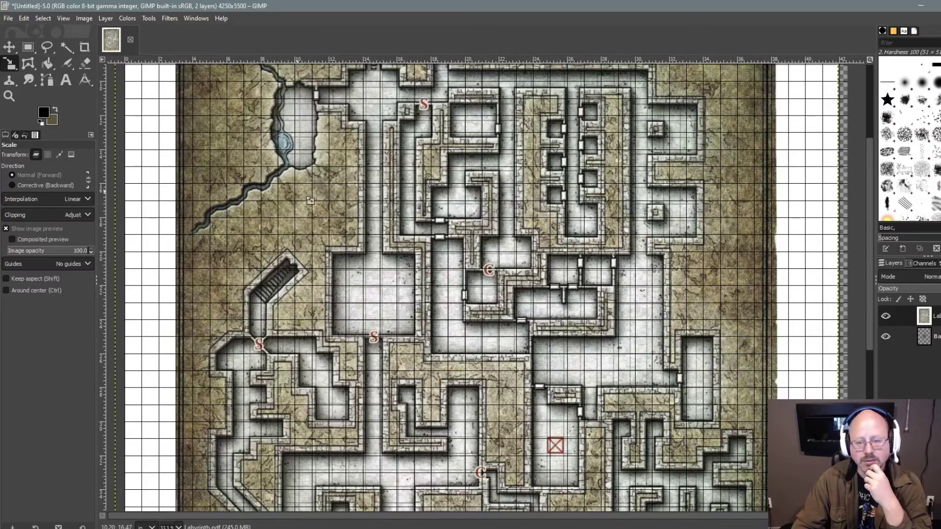
click(760, 393)
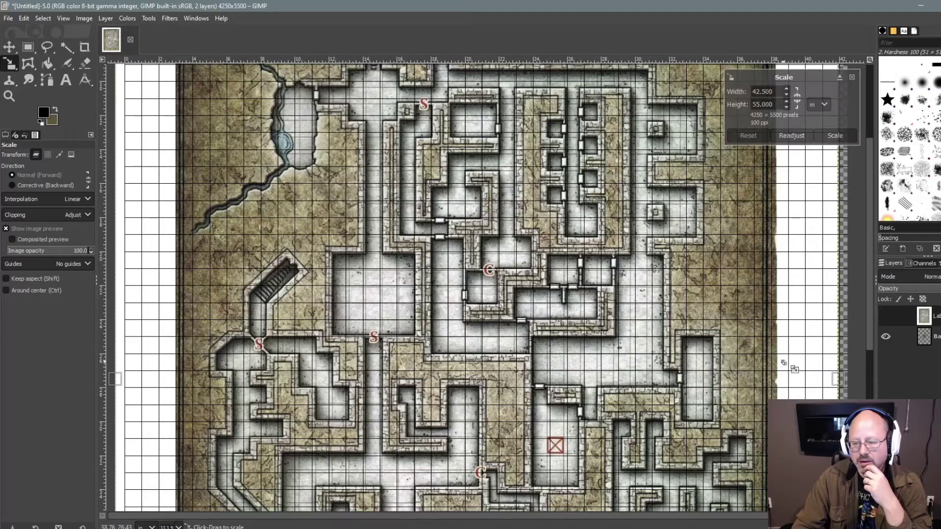
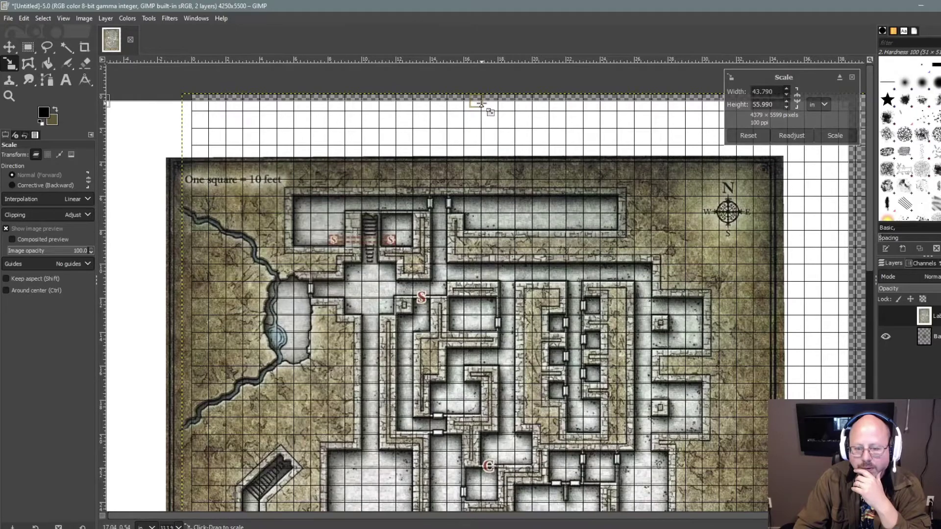
Stretch the layer's lower edge in the scale preview to a height of about 56.29 in
scroll(548, 305, down, 5)
scroll(488, 293, down, 5)
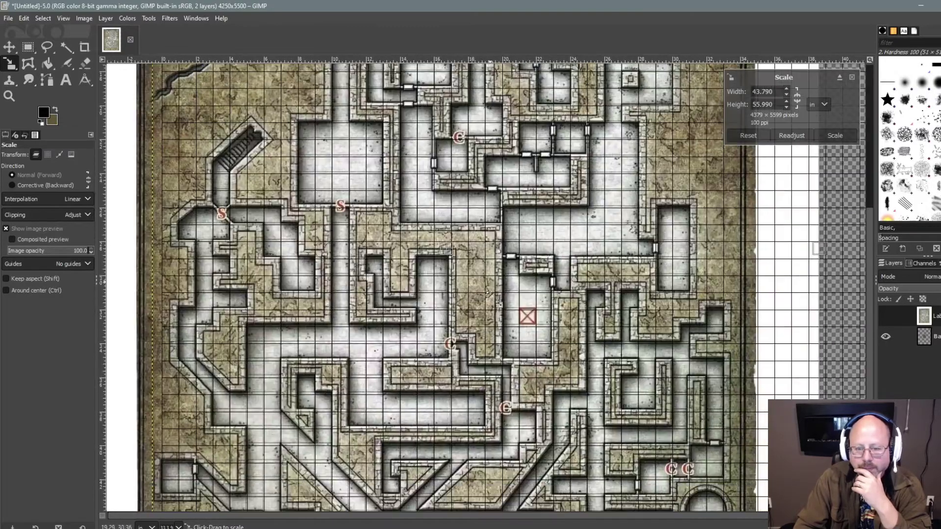
scroll(487, 293, down, 4)
scroll(486, 343, down, 3)
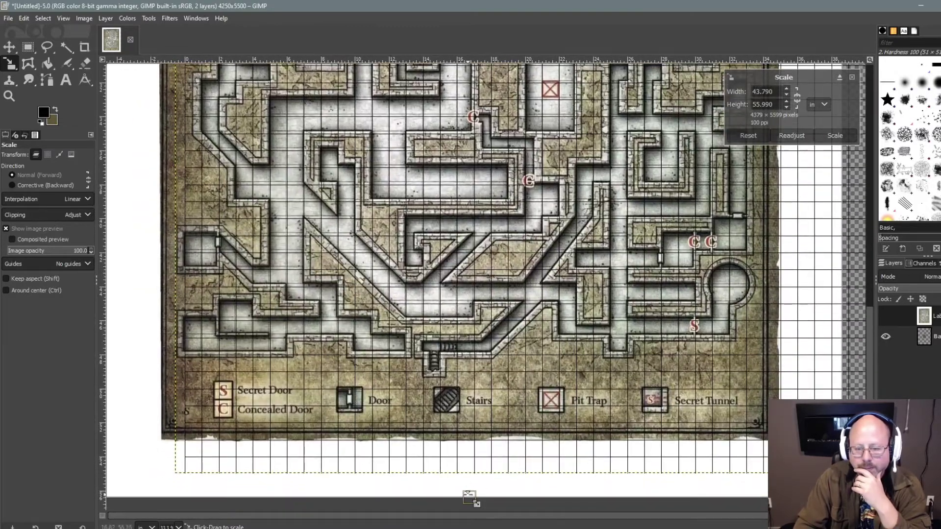
drag(478, 505, 477, 511)
Check the scaled map against the grid and adjust its left edge to a width of about 43.73 in
scroll(538, 427, up, 4)
scroll(538, 426, up, 8)
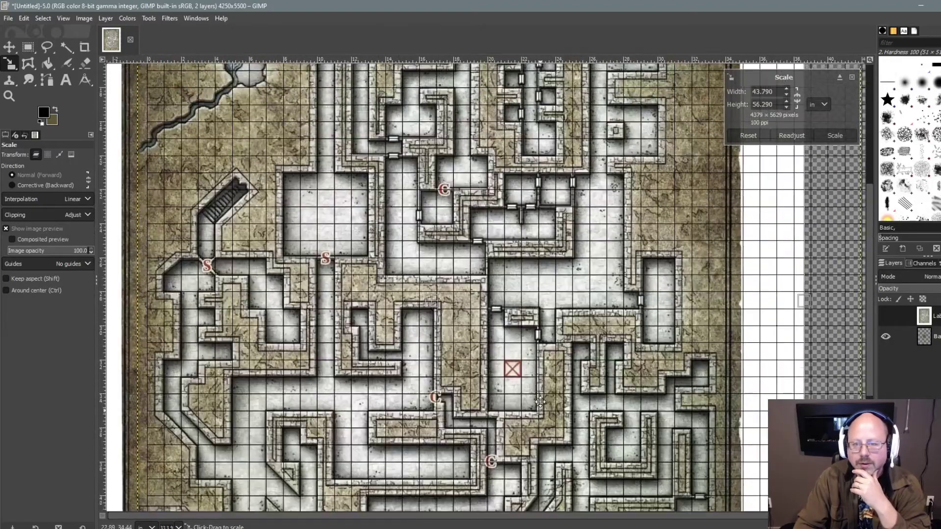
scroll(620, 332, up, 6)
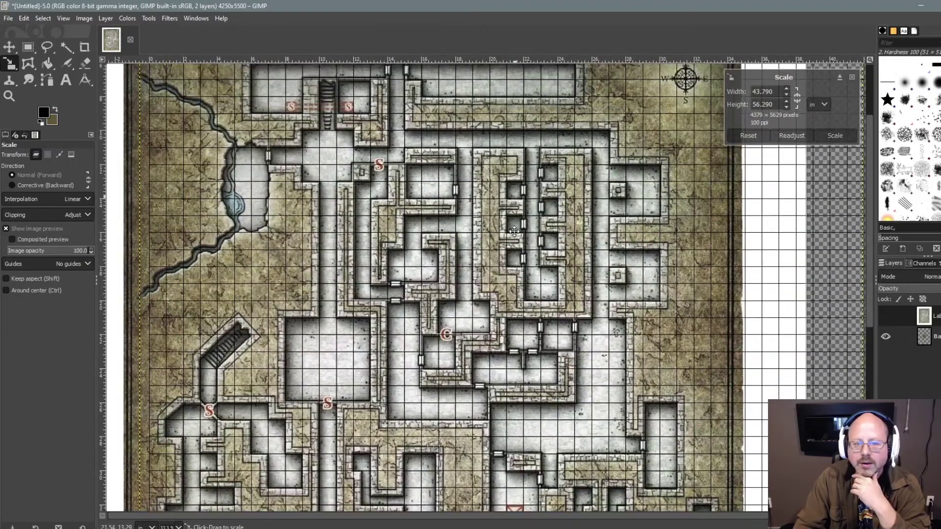
scroll(441, 235, down, 5)
scroll(441, 236, left, 4)
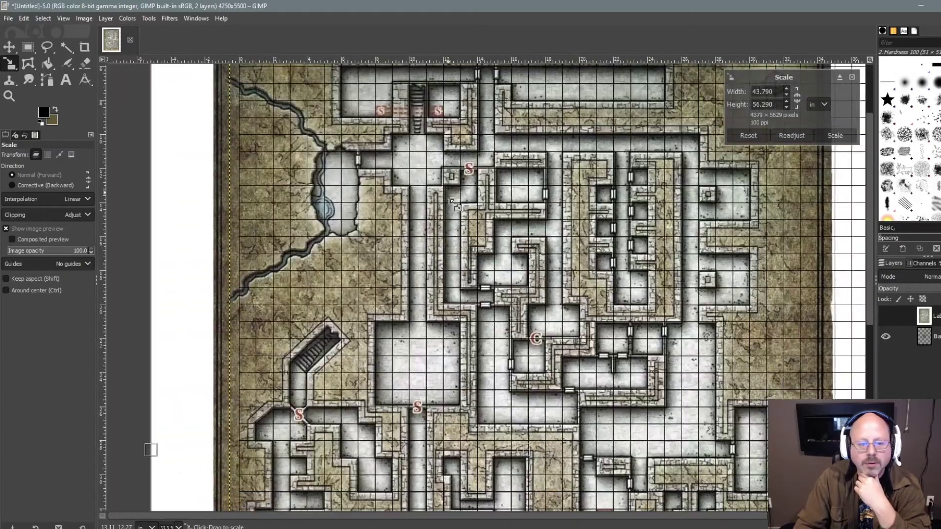
scroll(507, 278, down, 15)
scroll(490, 269, right, 3)
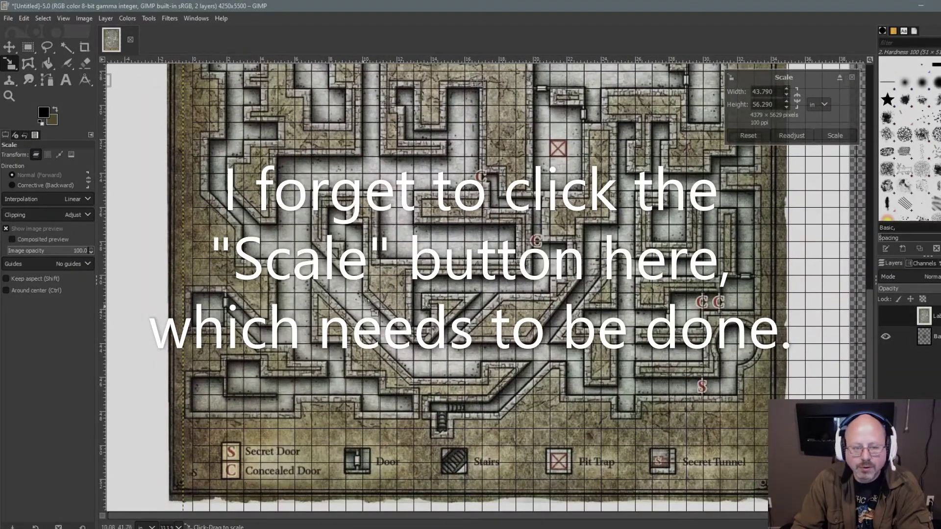
scroll(448, 334, up, 3)
scroll(447, 335, left, 2)
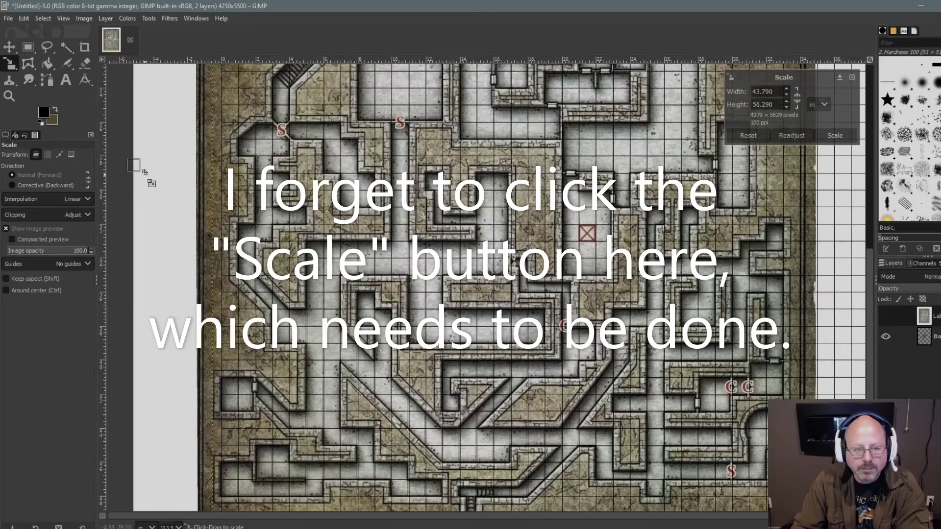
drag(135, 161, 135, 162)
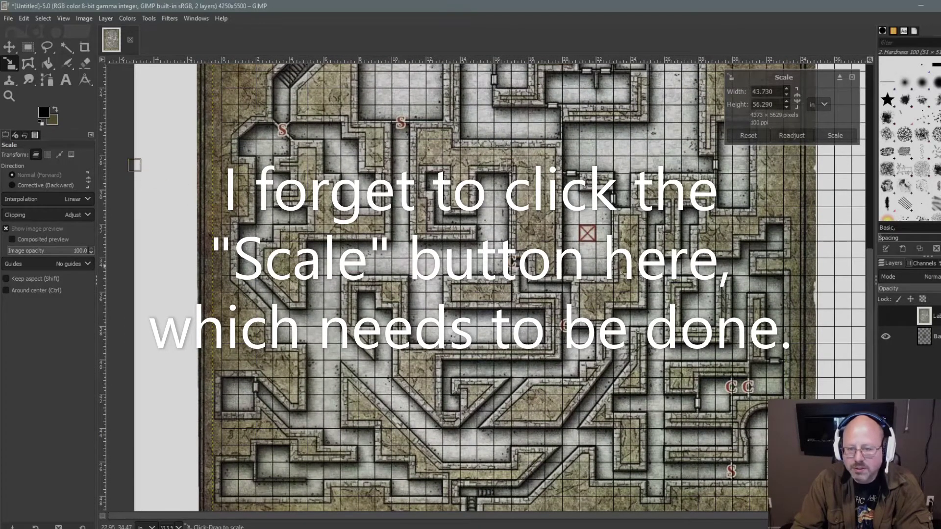
scroll(705, 304, down, 3)
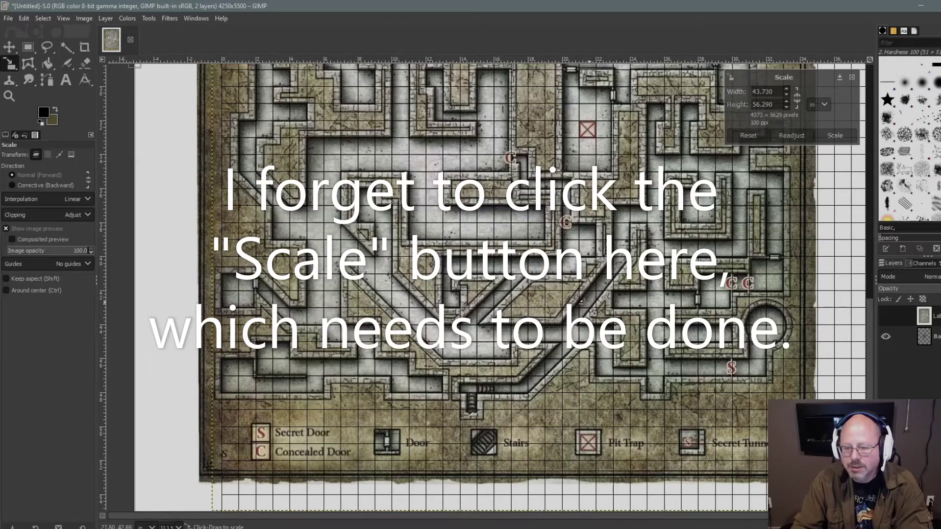
scroll(530, 333, up, 10)
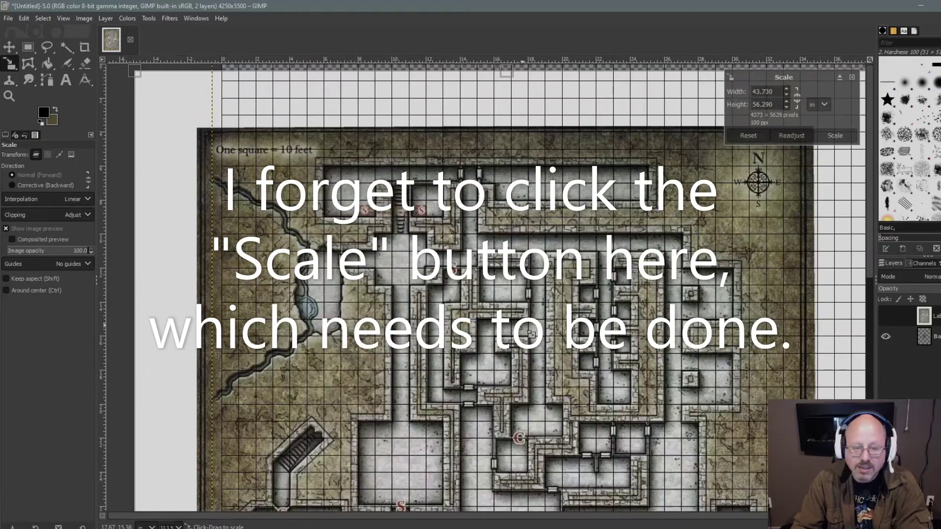
Fit the image canvas to the layers
click(104, 19)
mouse_move(89, 22)
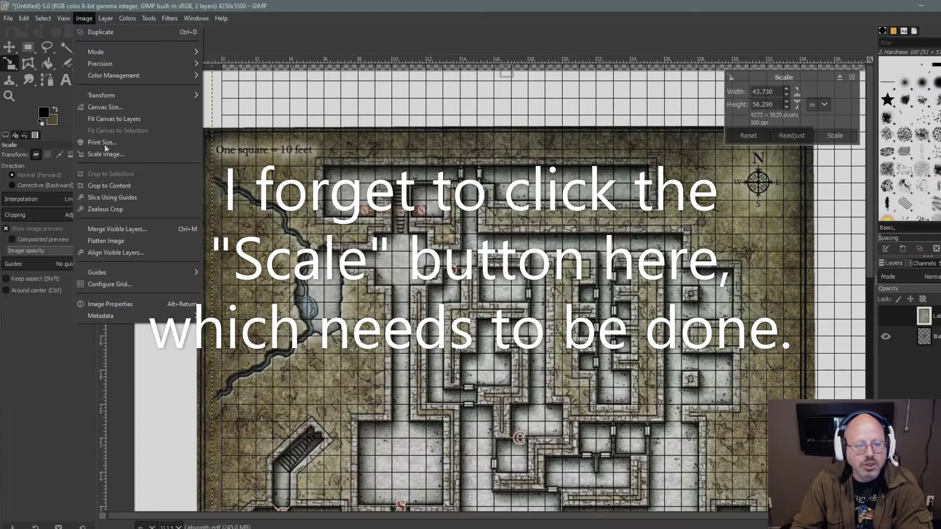
click(108, 119)
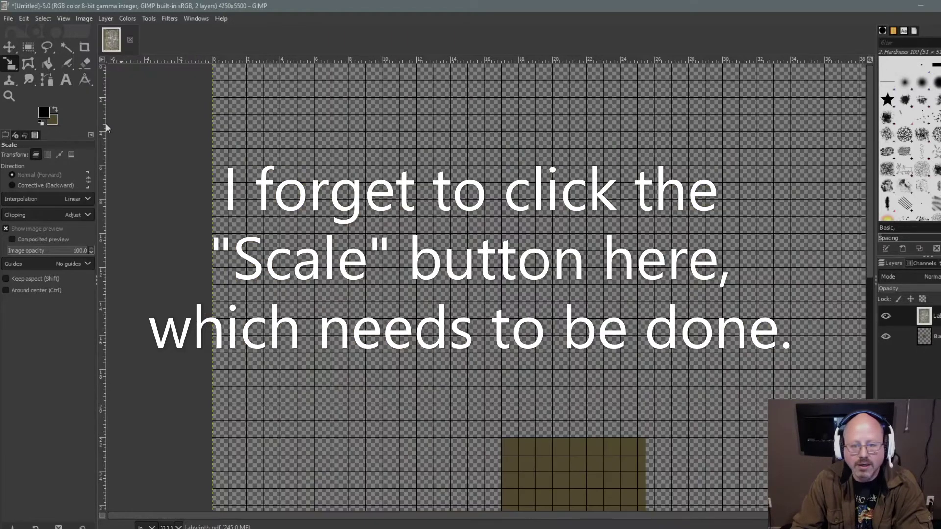
Check the scaled labyrinth map and its white margins against the grid, from the legend up to the whole page
scroll(519, 248, right, 3)
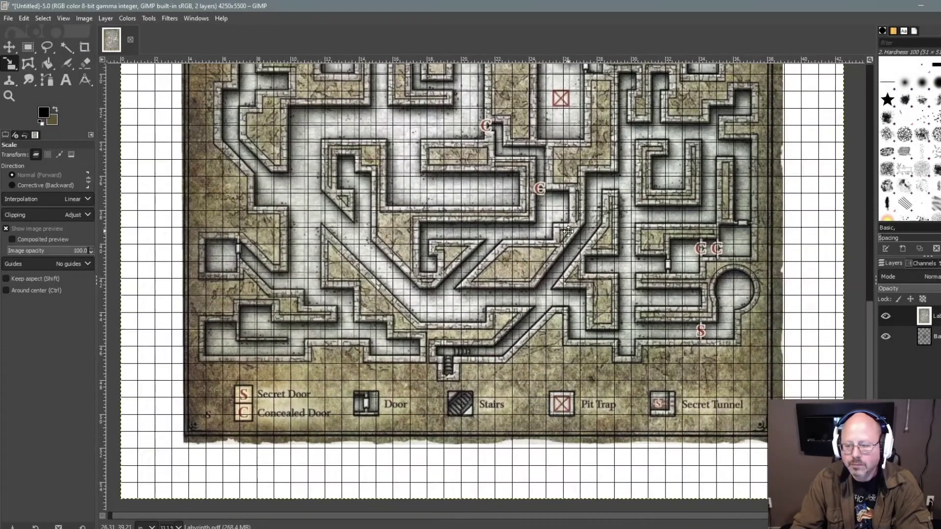
scroll(590, 267, up, 2)
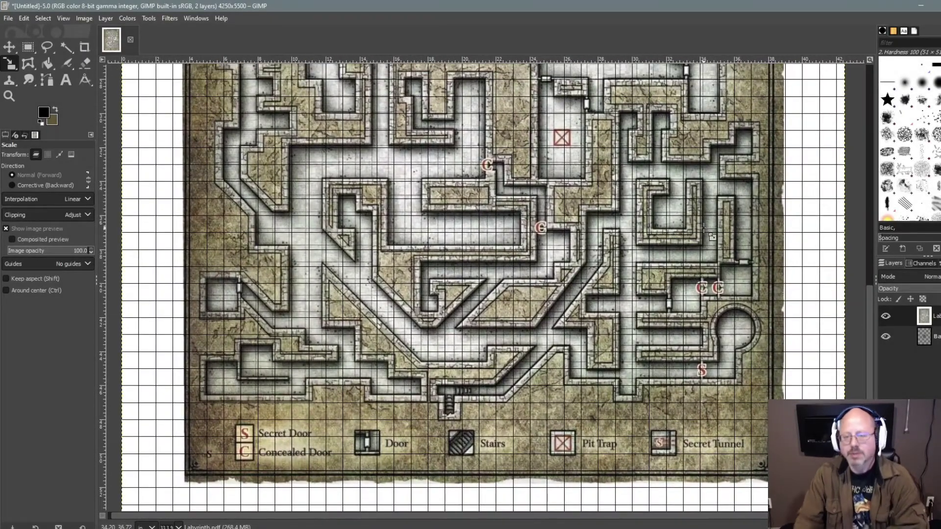
scroll(712, 236, down, 1)
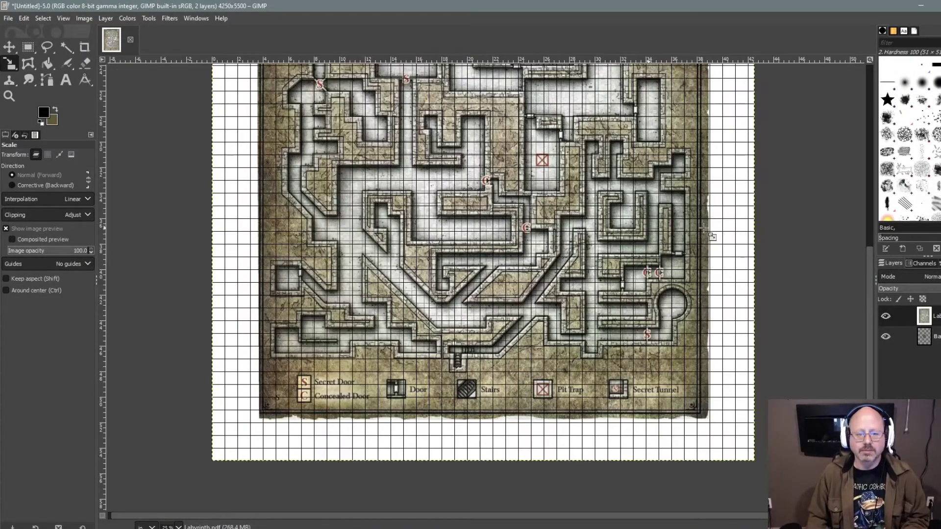
scroll(703, 229, down, 1)
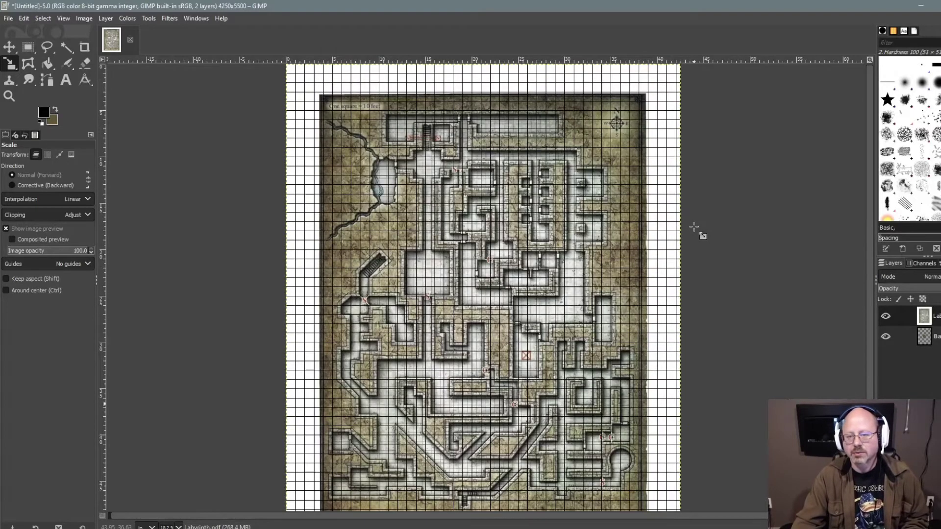
scroll(491, 150, down, 2)
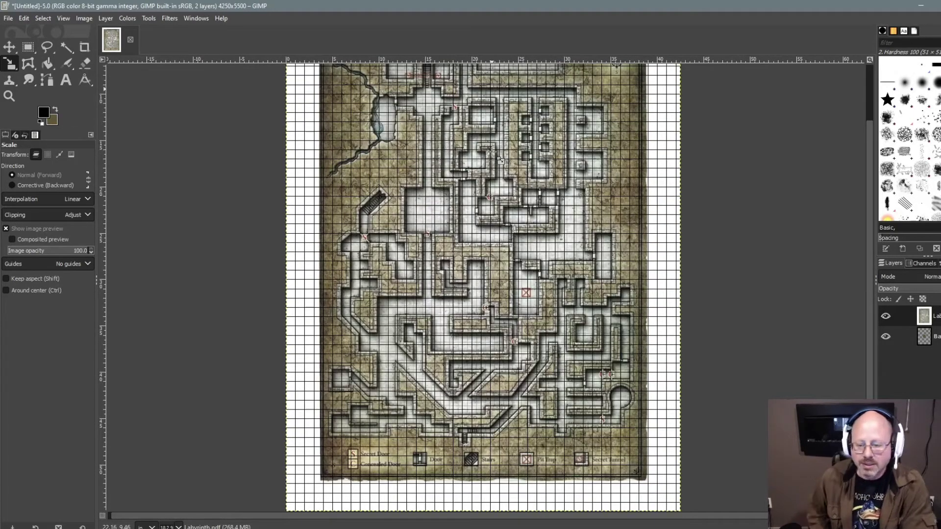
scroll(500, 159, down, 1)
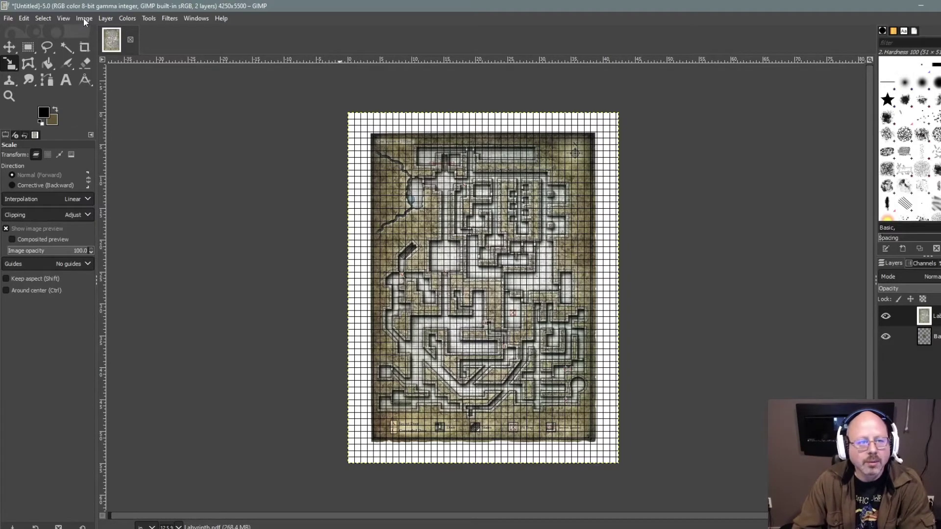
click(83, 46)
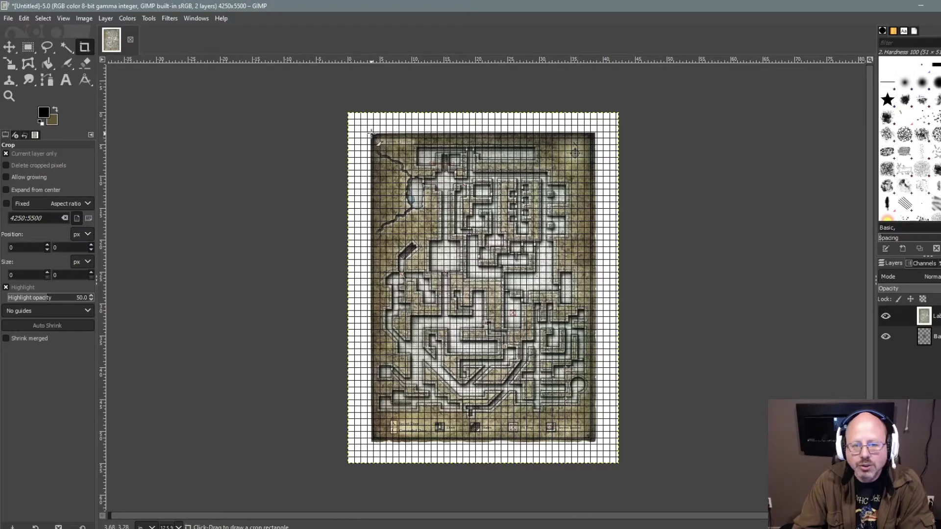
drag(371, 132, 603, 449)
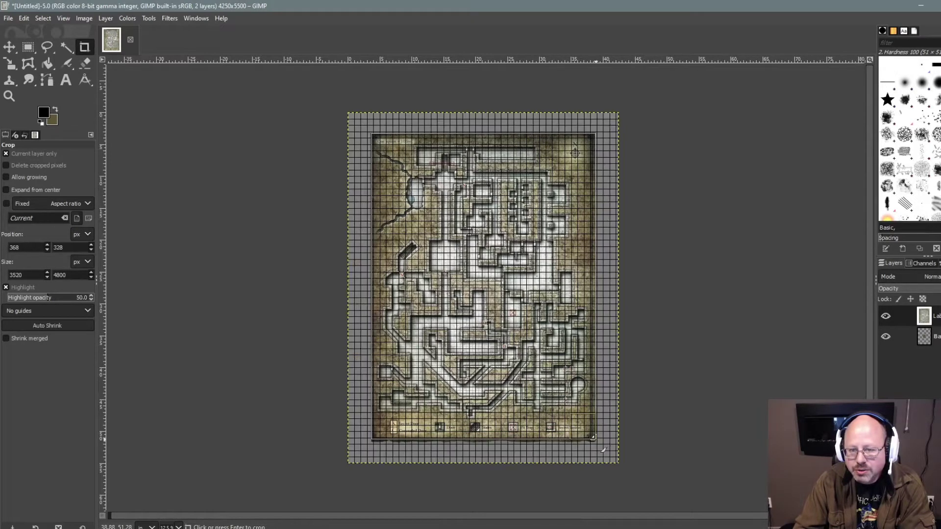
click(81, 18)
click(107, 122)
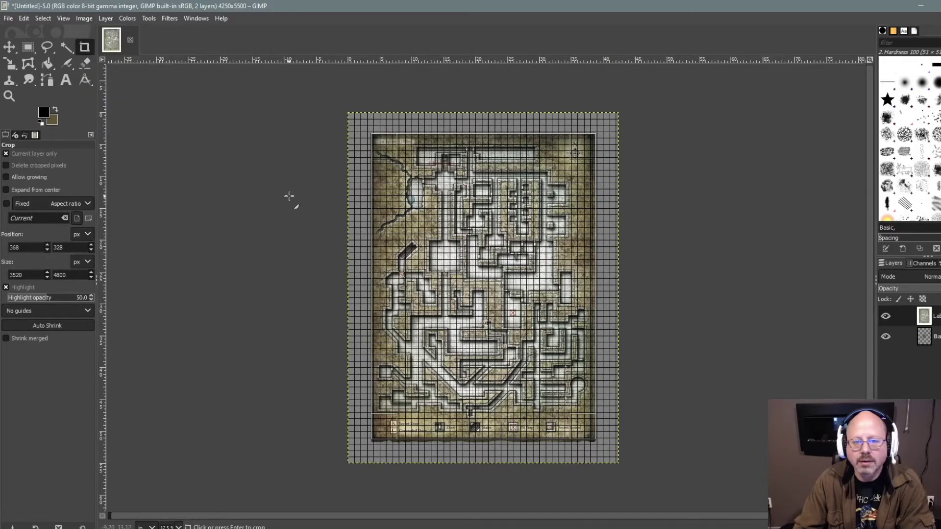
click(183, 105)
click(9, 47)
click(80, 18)
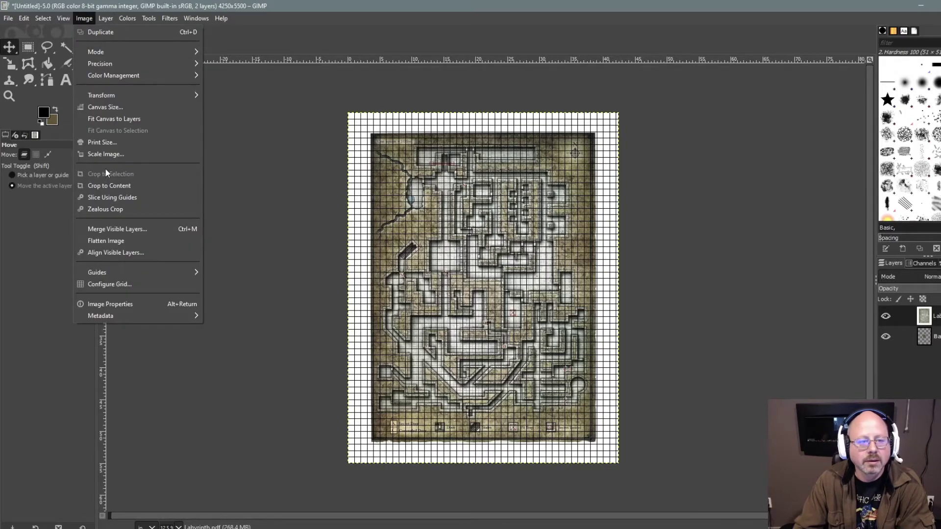
click(104, 119)
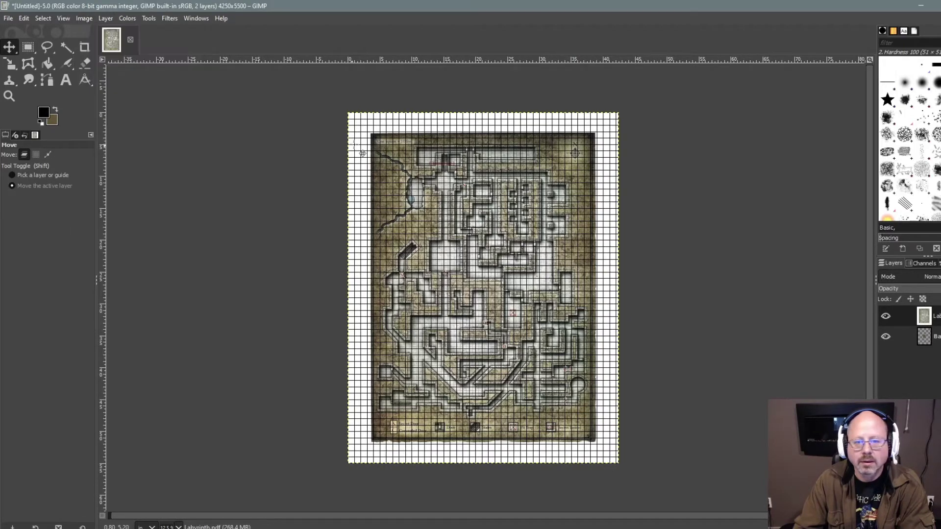
Crop the labyrinth layer to the map's edges, about 3544 × 4784 px, and fit the canvas to the layers
click(85, 47)
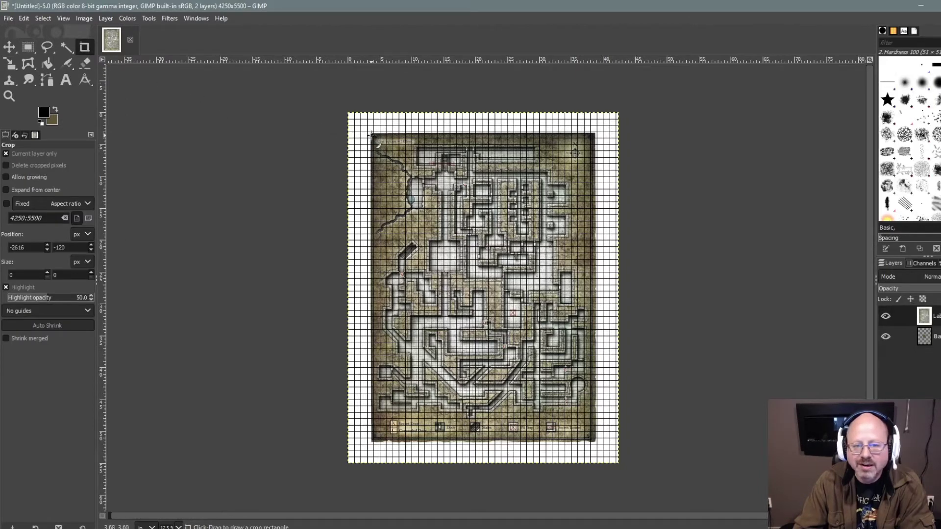
drag(371, 133, 596, 438)
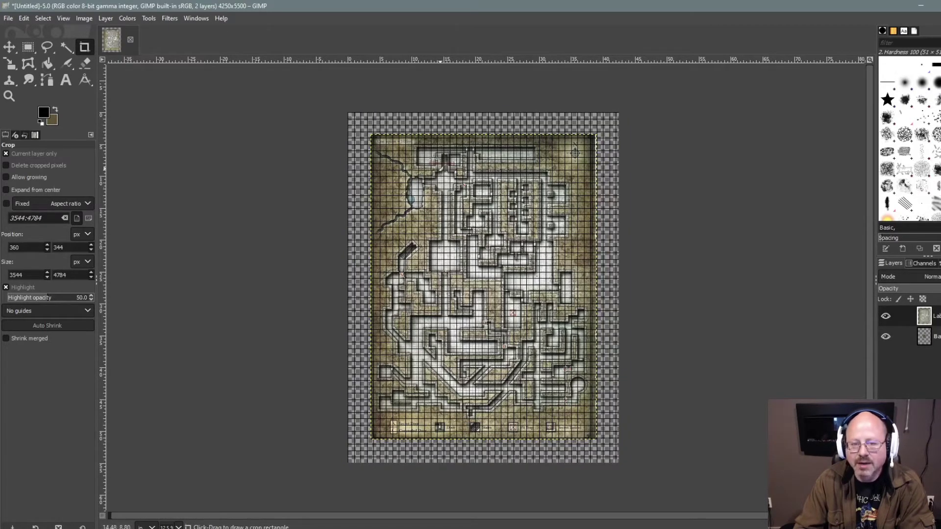
click(60, 18)
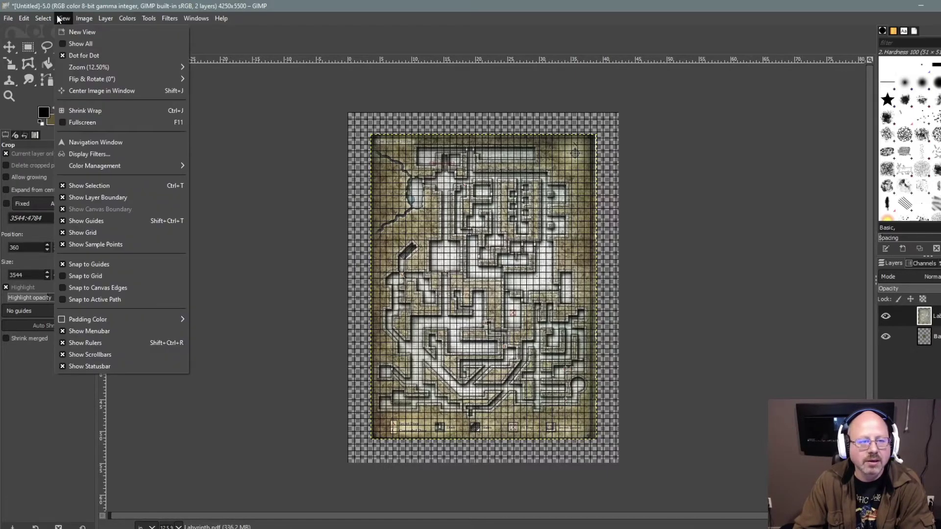
mouse_move(84, 19)
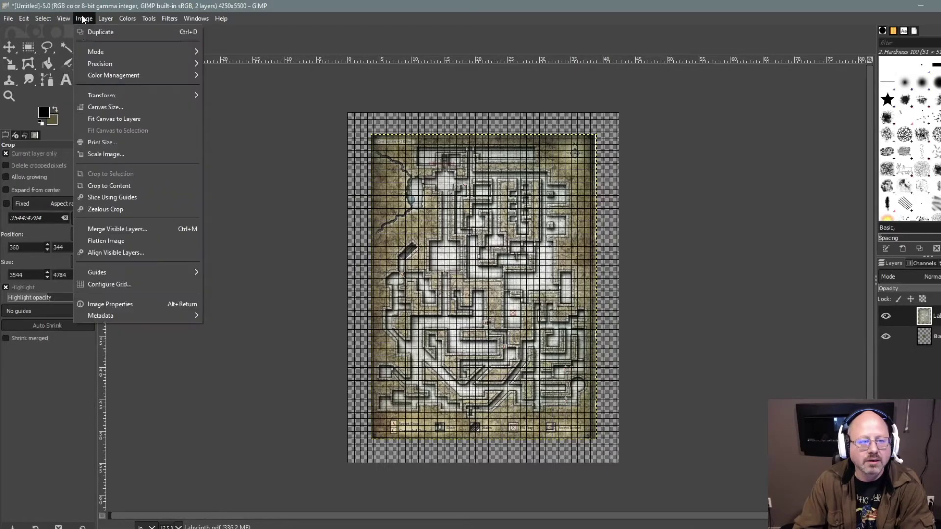
click(99, 118)
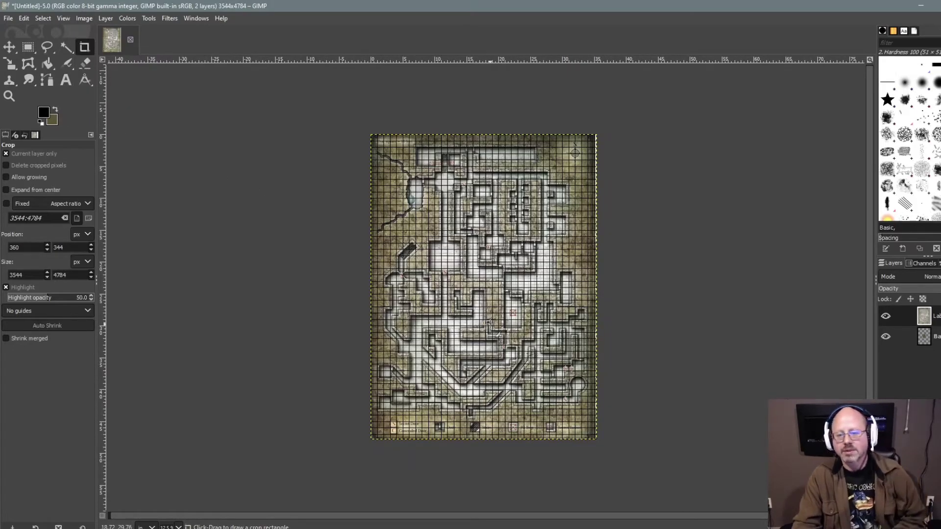
Start exporting the image and choose the Thunderspire Labyrinth Files folder as the destination
click(86, 18)
mouse_move(11, 19)
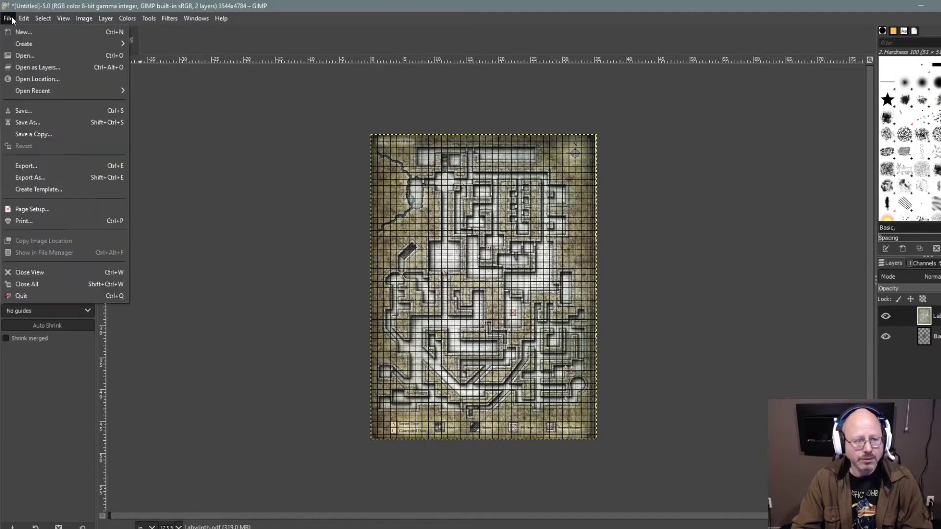
click(39, 179)
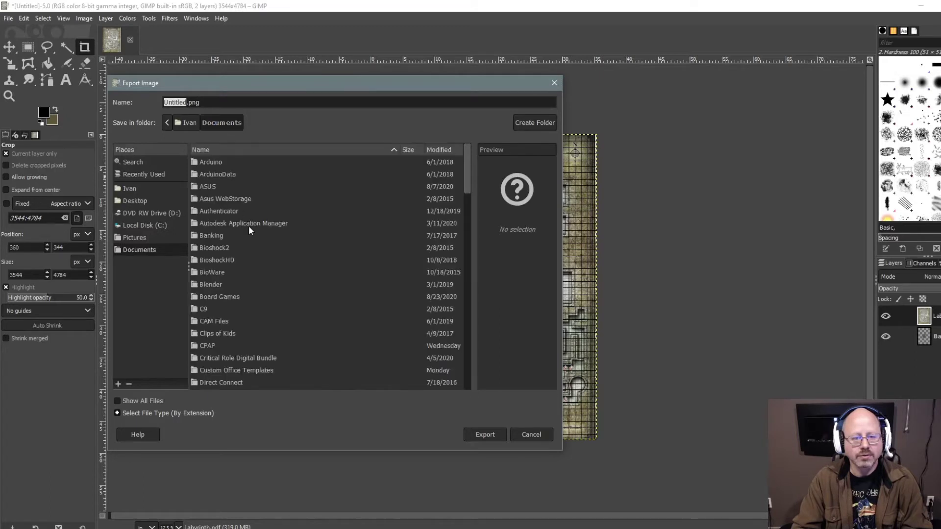
scroll(260, 260, down, 5)
scroll(260, 263, down, 3)
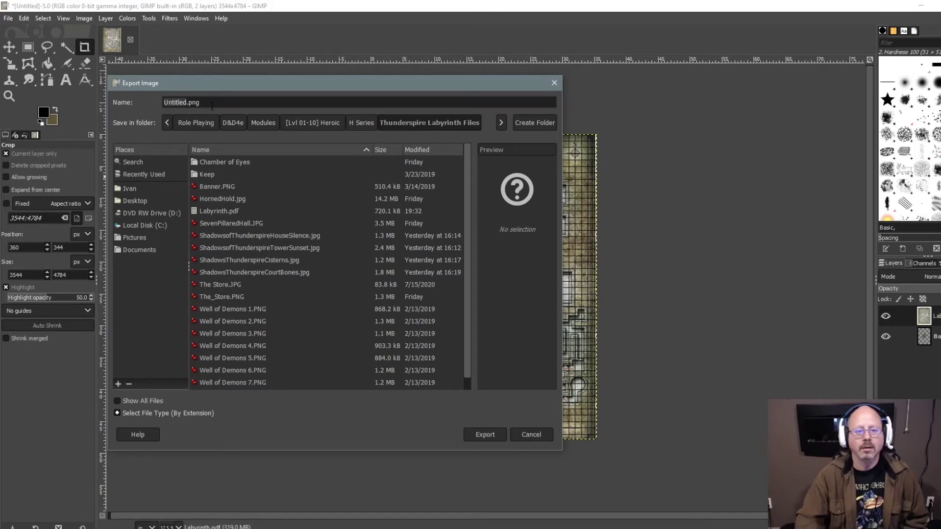
Name the export Labyrinth.jpg and export it as a JPEG with quality 100
text(Laby)
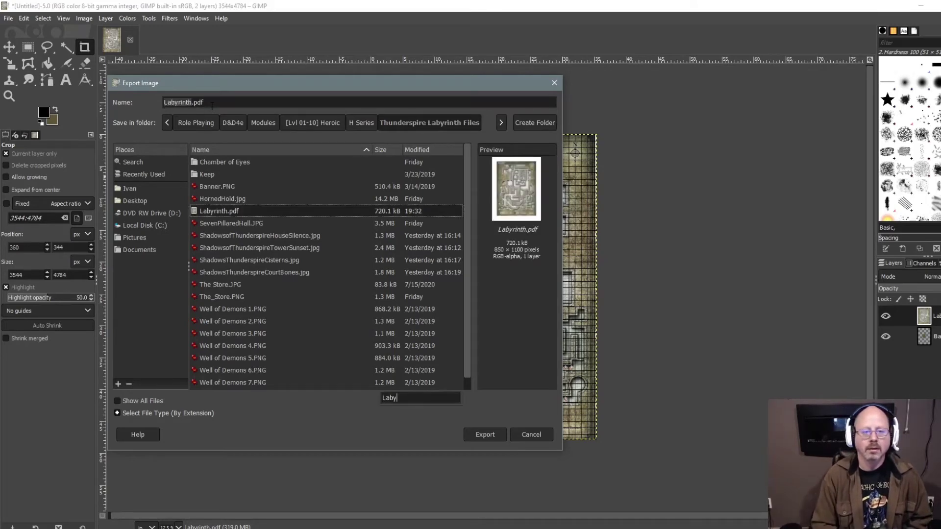
text(rignt)
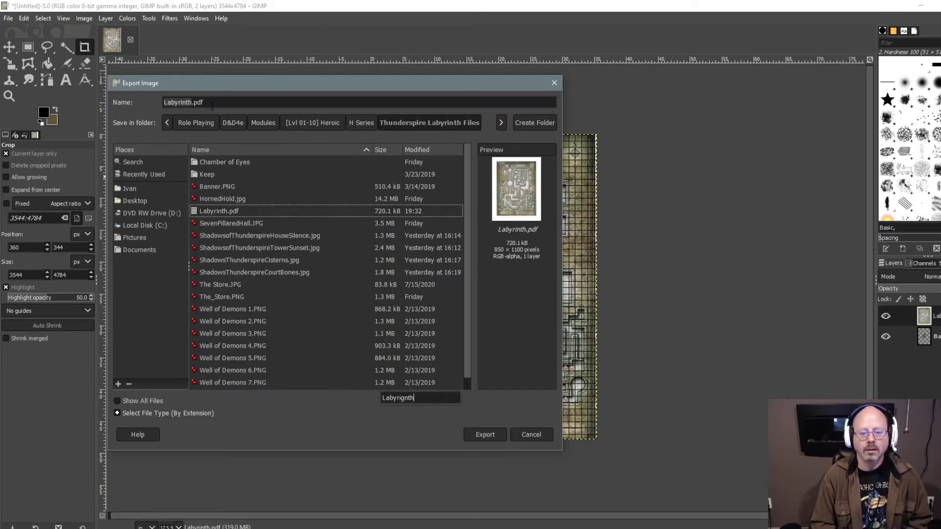
key(Escape)
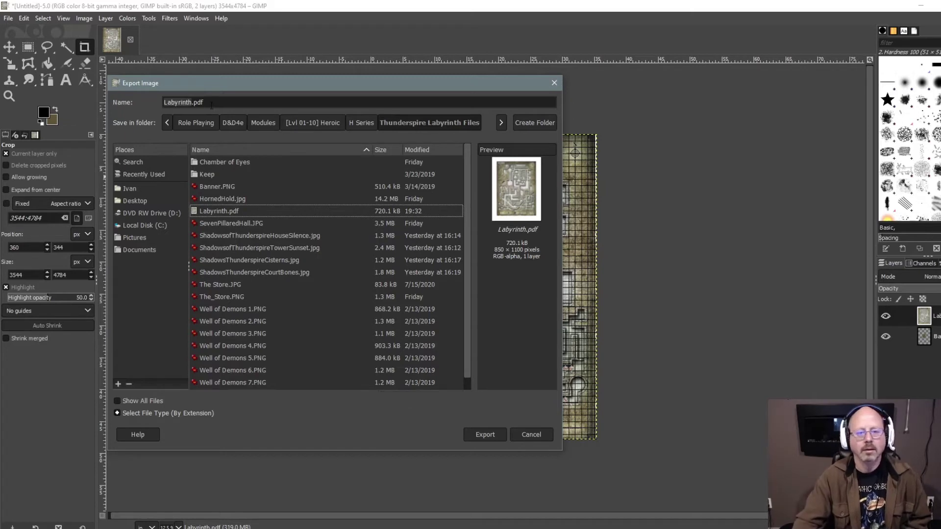
click(211, 105)
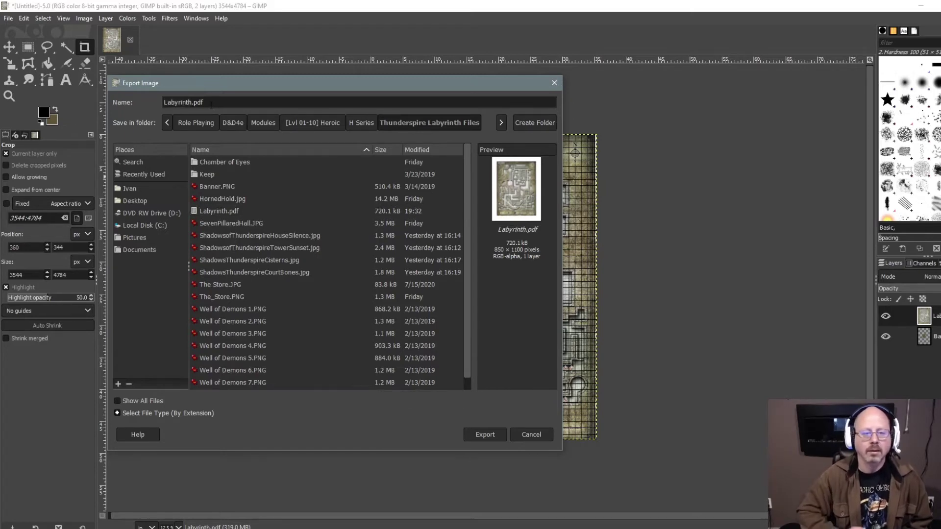
text(jpg)
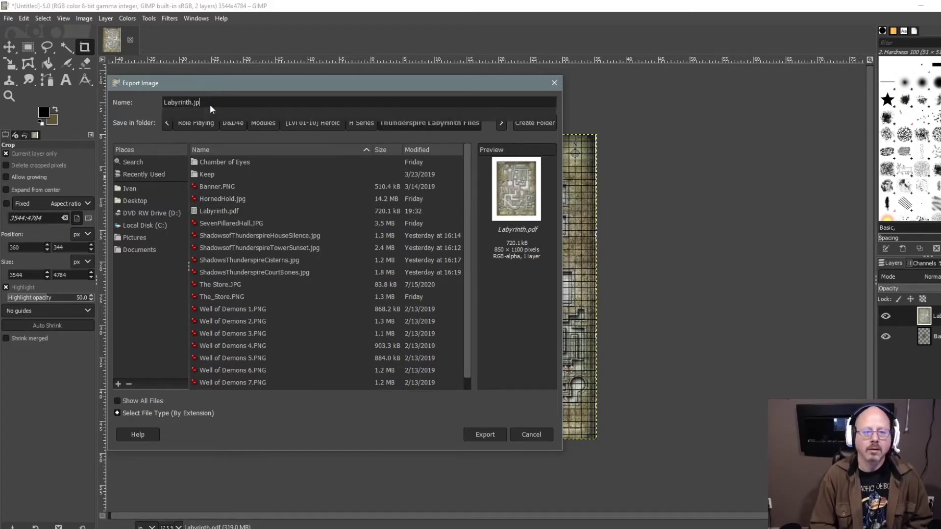
key(Return)
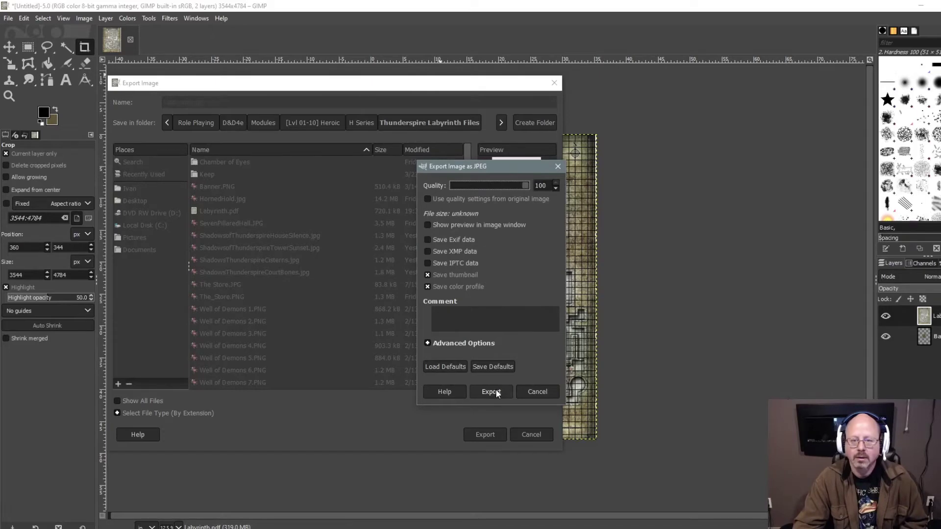
click(492, 392)
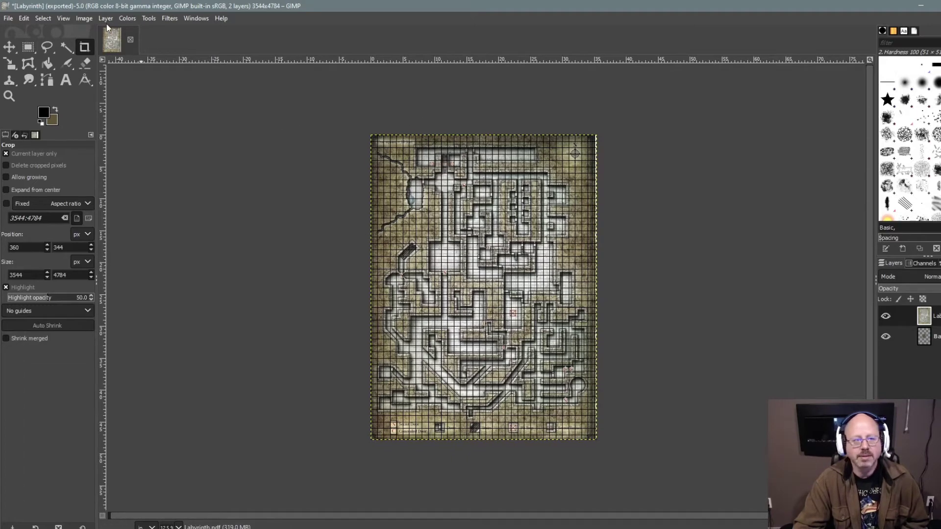
Turn off the display of the grid overlay on the labyrinth map
click(89, 18)
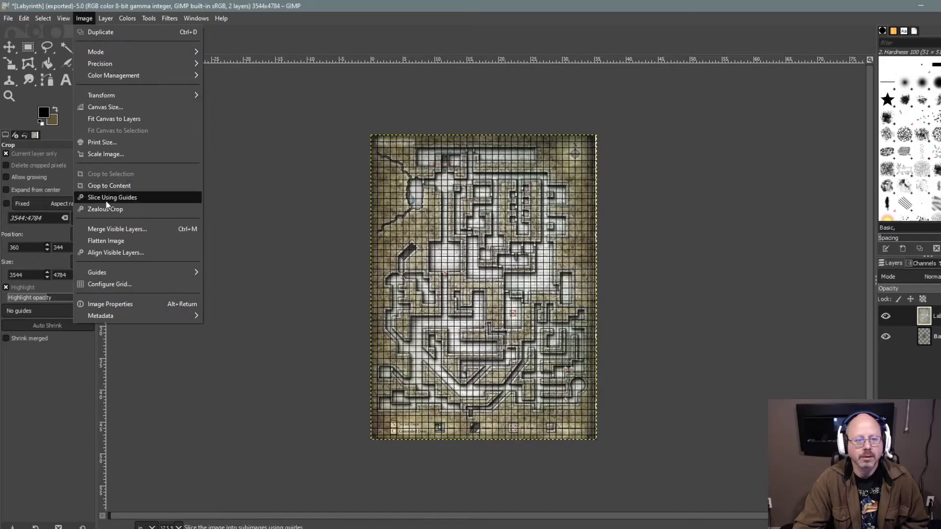
mouse_move(112, 25)
mouse_move(64, 19)
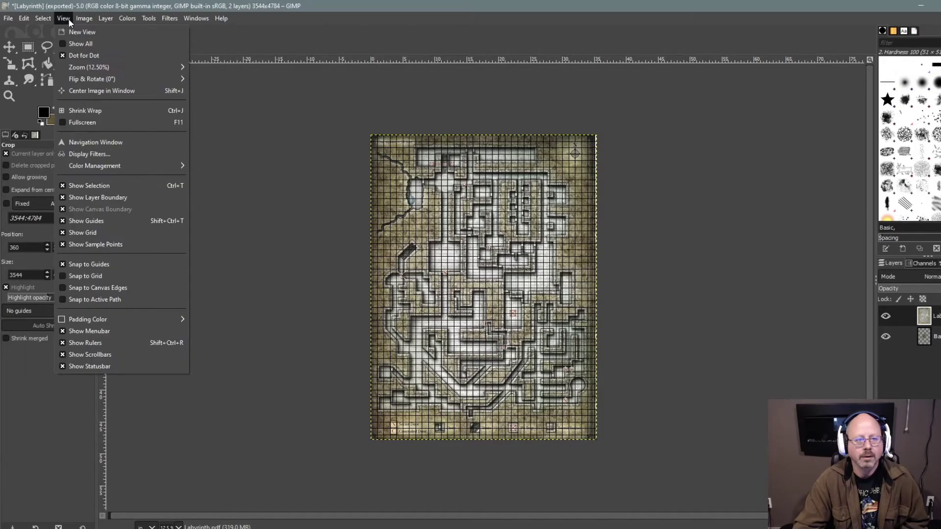
click(84, 230)
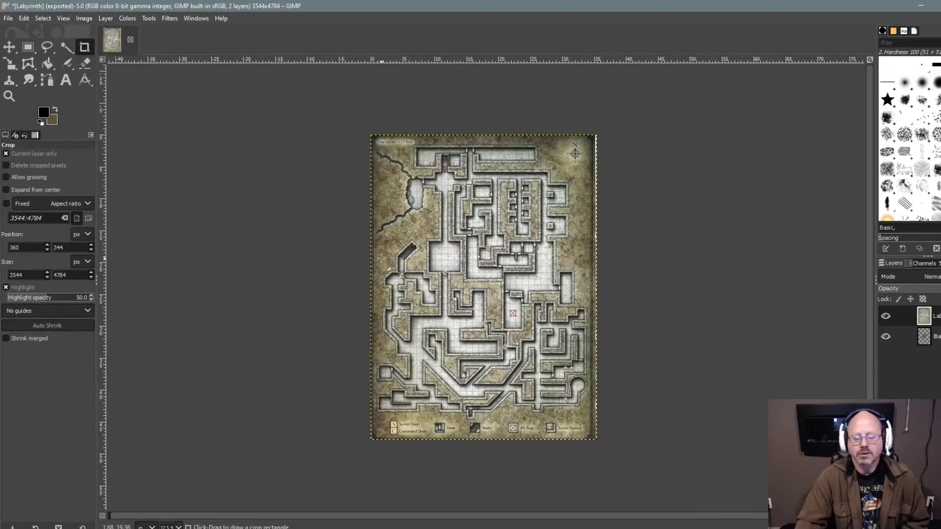
Examine the cropped map's own squares and image sharpness, from the upper rooms to the legend and close up near the secret door
scroll(381, 259, up, 1)
scroll(381, 258, up, 2)
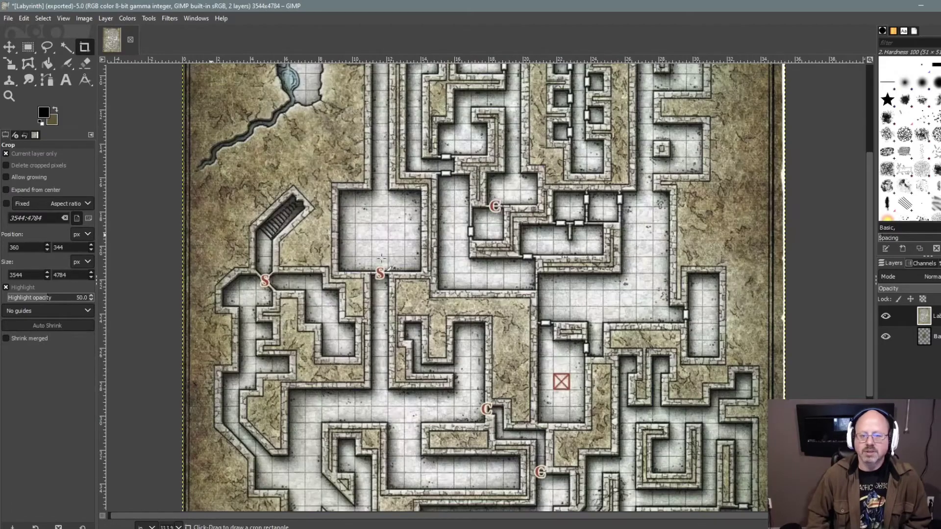
scroll(381, 258, up, 3)
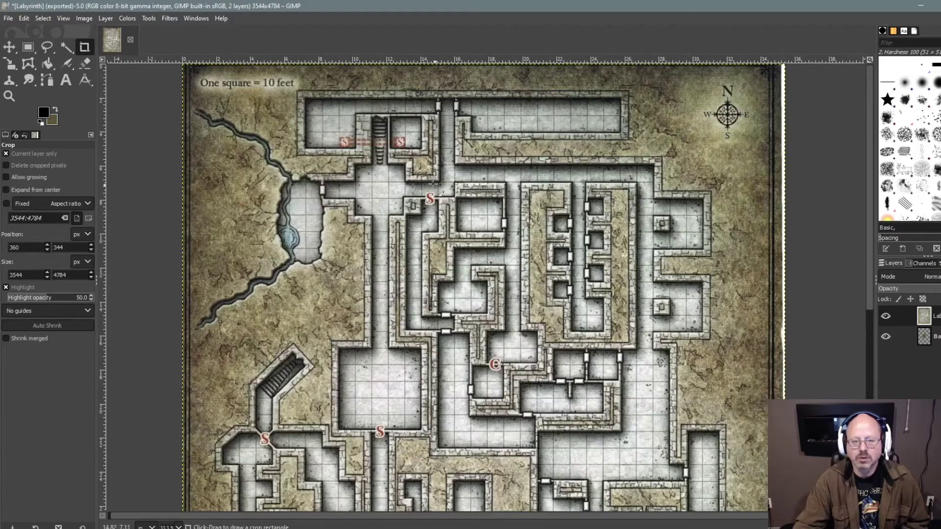
scroll(433, 184, down, 5)
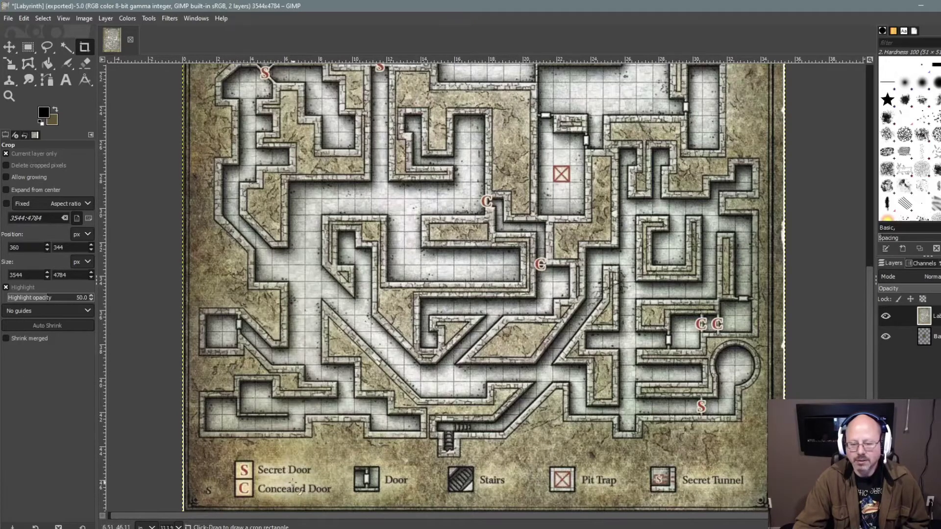
scroll(494, 280, up, 5)
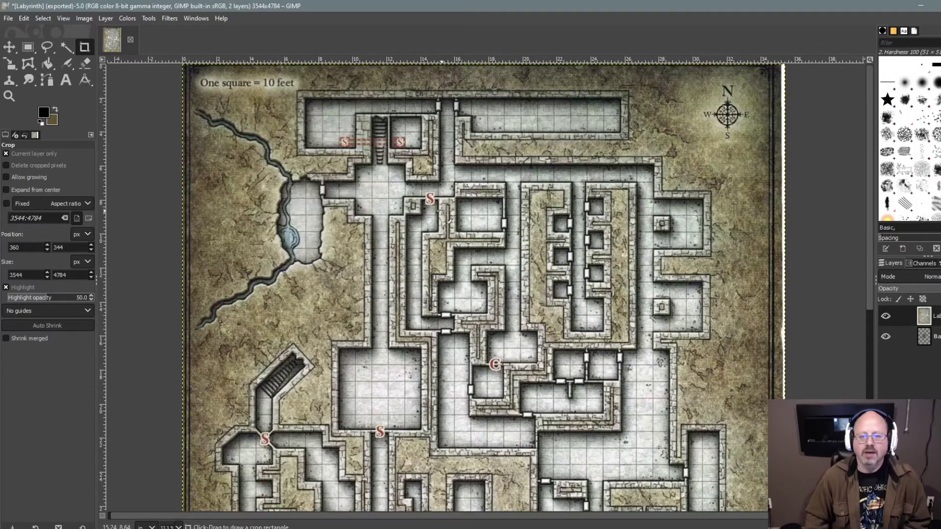
scroll(441, 211, up, 1)
scroll(441, 211, up, 3)
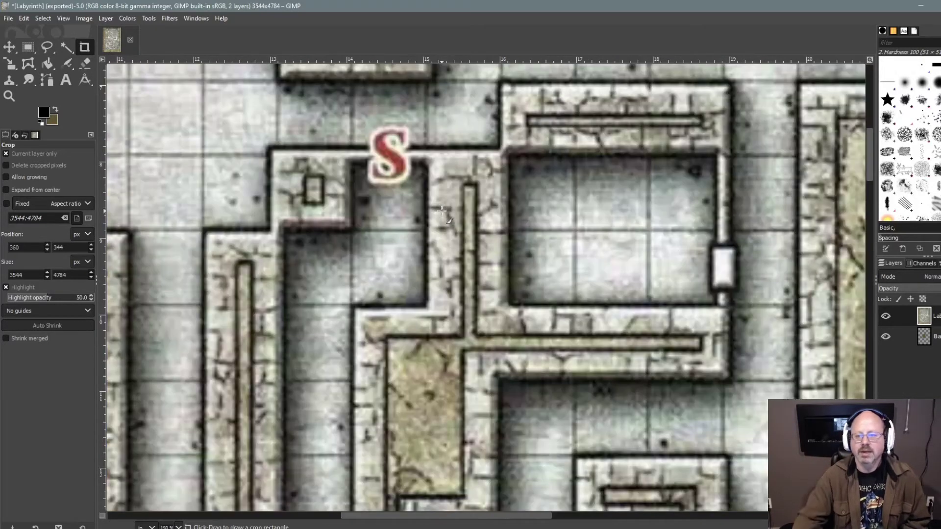
scroll(441, 207, down, 2)
scroll(422, 221, up, 4)
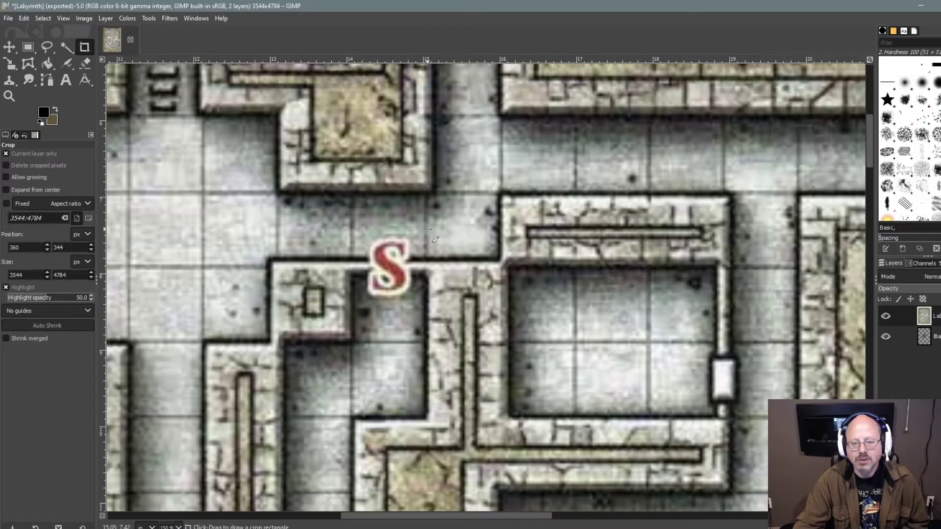
Copy a 90 × 42 px patch of corridor floor beside the secret door's S marker and paste it over the marker's upper part
click(30, 47)
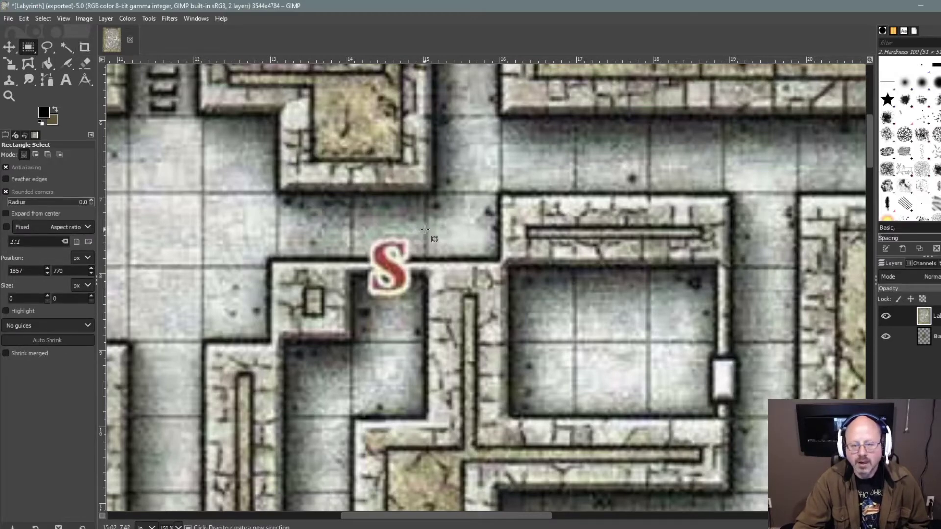
drag(426, 226, 494, 259)
key(ctrl+c)
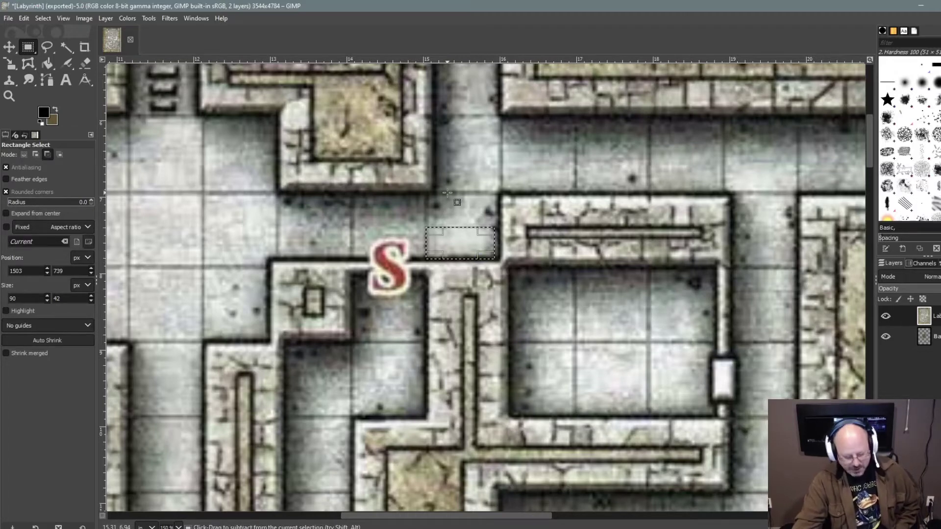
key(ctrl+v)
drag(472, 249, 399, 247)
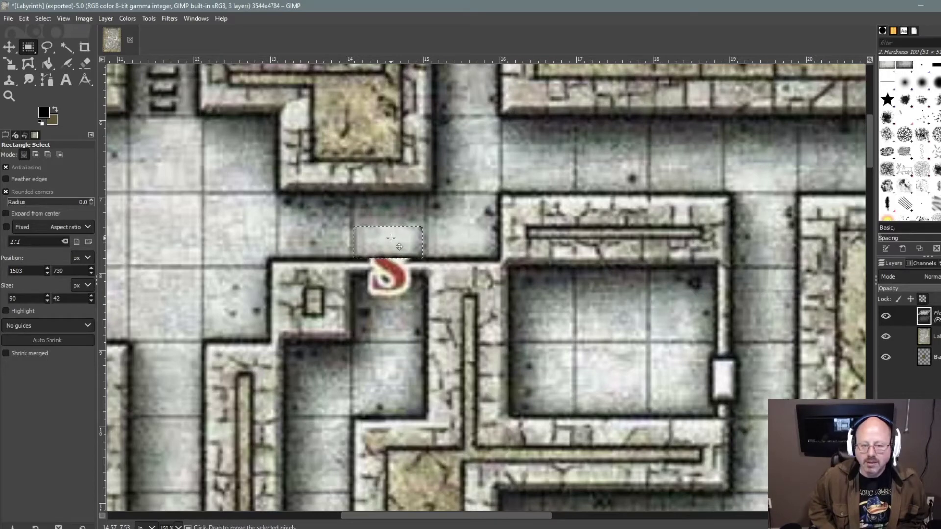
click(455, 223)
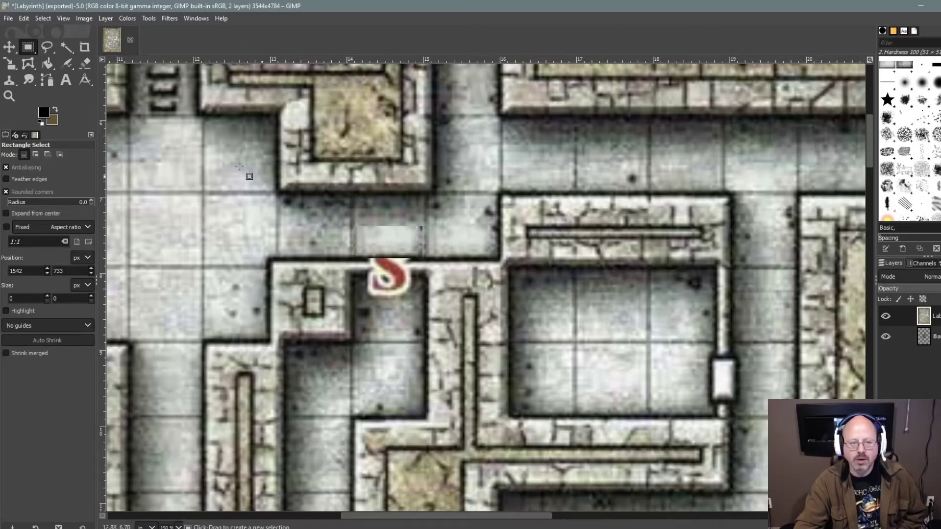
Smudge the pasted floor patch's edges above the S marker and the floor beneath the marker with a 35 px brush
click(28, 79)
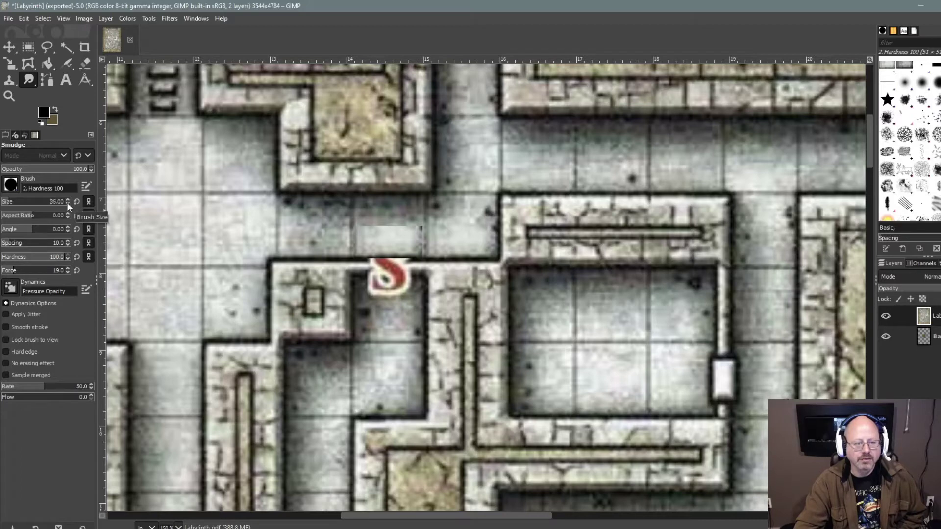
mouse_move(368, 229)
mouse_down()
mouse_move(417, 233)
mouse_move(367, 225)
mouse_move(375, 233)
mouse_move(372, 218)
mouse_move(392, 239)
mouse_move(360, 235)
mouse_move(416, 248)
mouse_move(379, 238)
mouse_move(390, 240)
mouse_move(349, 267)
mouse_move(391, 316)
mouse_move(381, 292)
mouse_up()
mouse_move(384, 326)
mouse_down()
mouse_move(369, 289)
mouse_move(382, 312)
mouse_move(404, 289)
mouse_move(380, 303)
mouse_up()
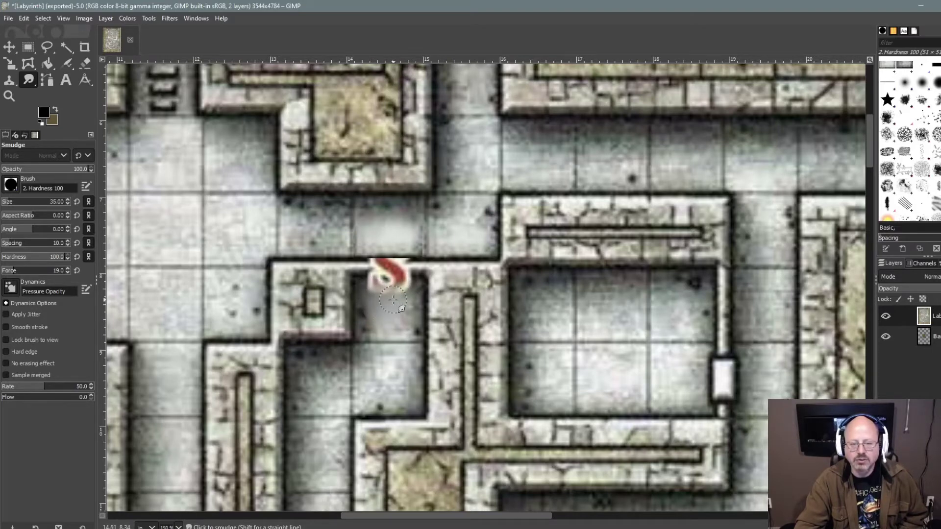
Undo the smudge strokes on the floor beneath the S marker, keeping those on the patch above it
click(23, 19)
click(36, 33)
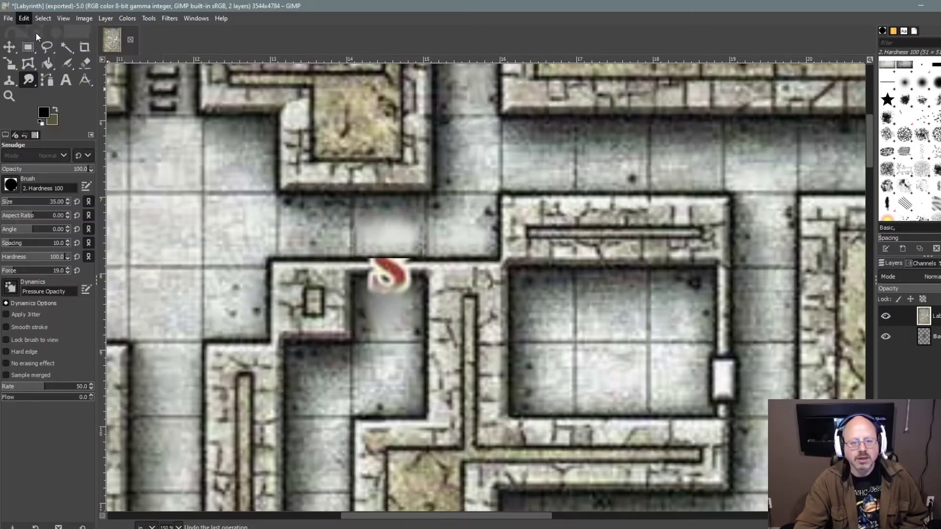
click(24, 20)
click(24, 20)
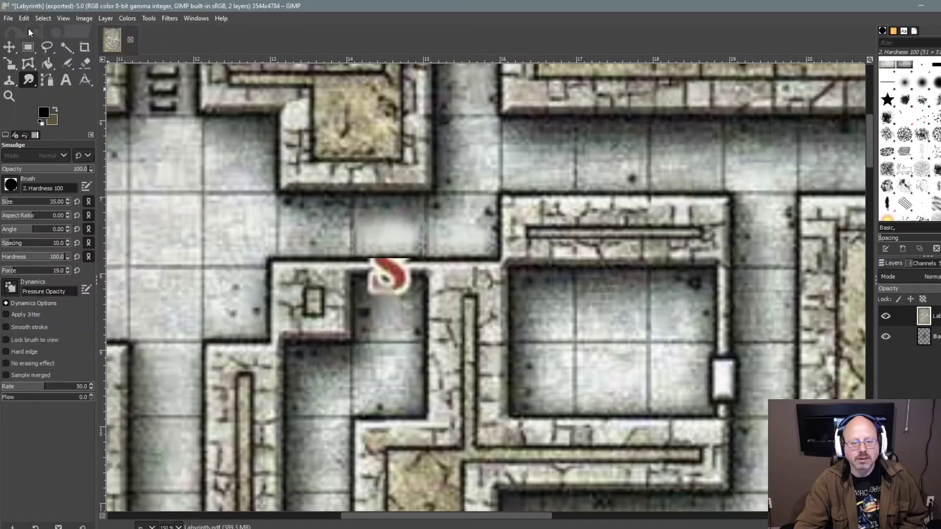
click(25, 19)
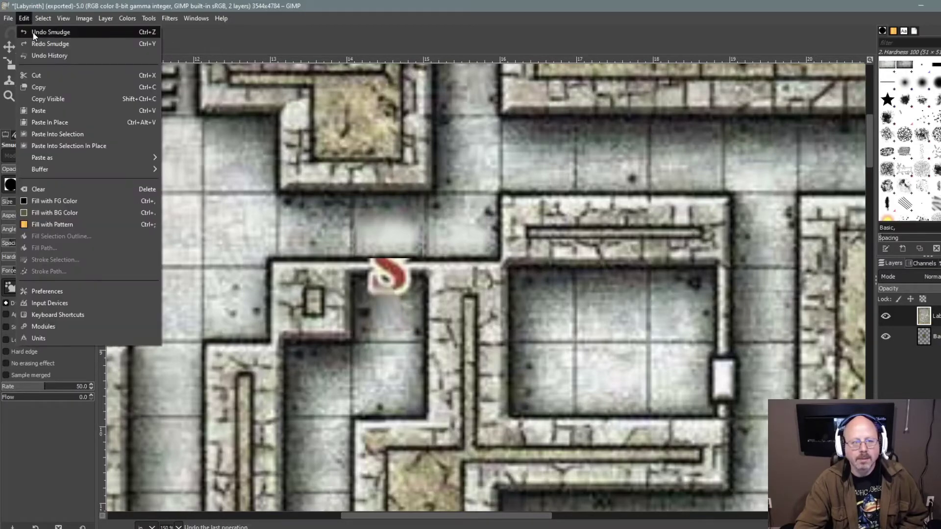
click(34, 33)
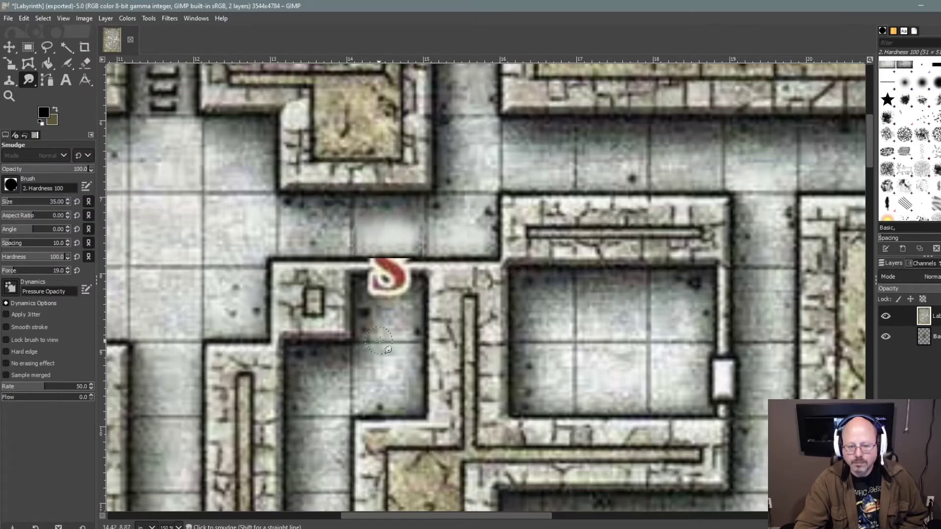
Cover the S marker's lower part with a copied 74 × 38 px floor patch from farther down the passage and smudge it in
click(28, 47)
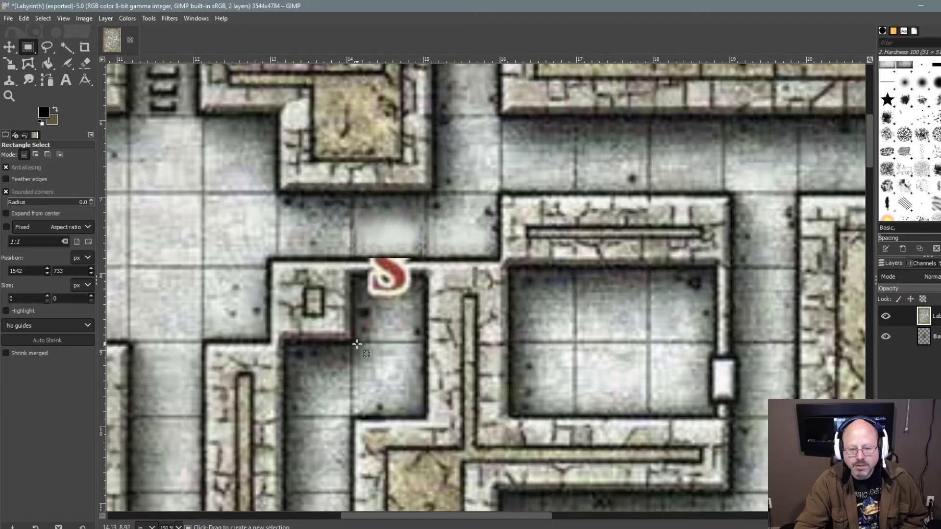
drag(361, 342, 418, 371)
key(ctrl)
key(ctrl+c)
key(ctrl+v)
drag(411, 360, 411, 292)
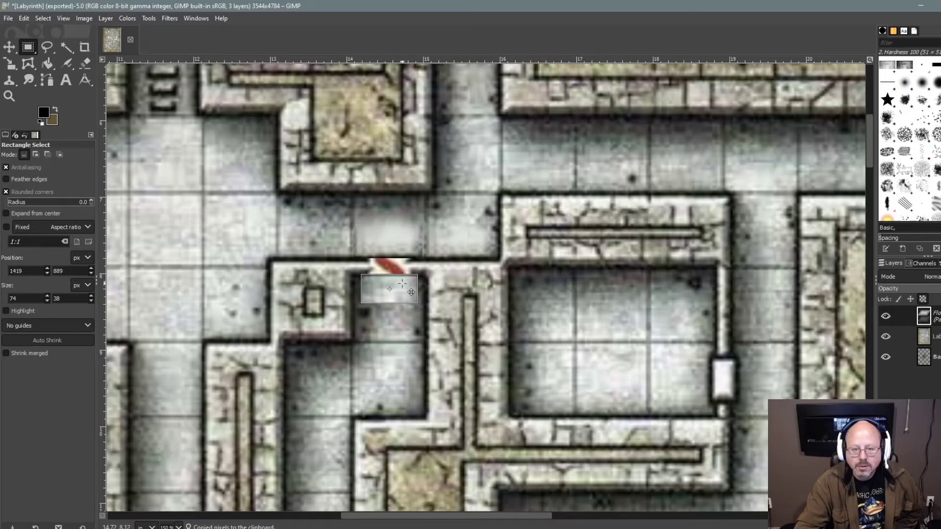
click(433, 251)
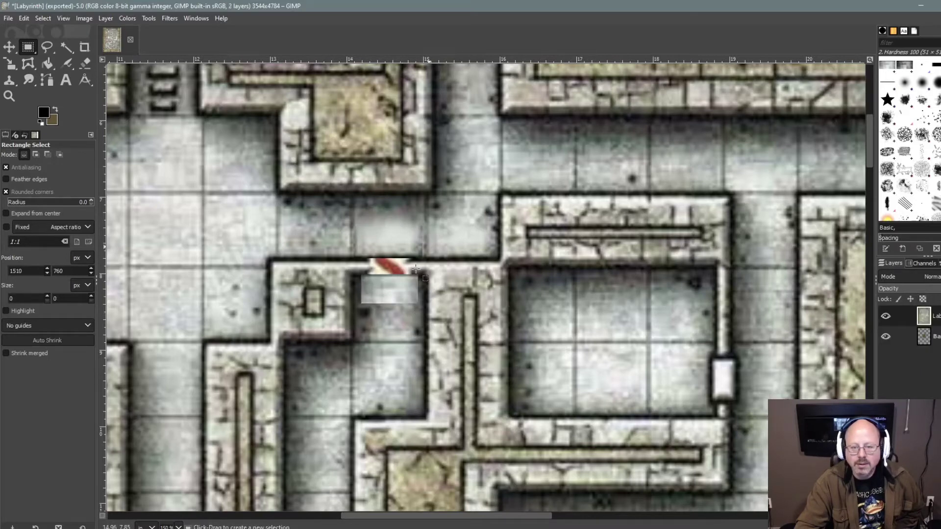
click(29, 80)
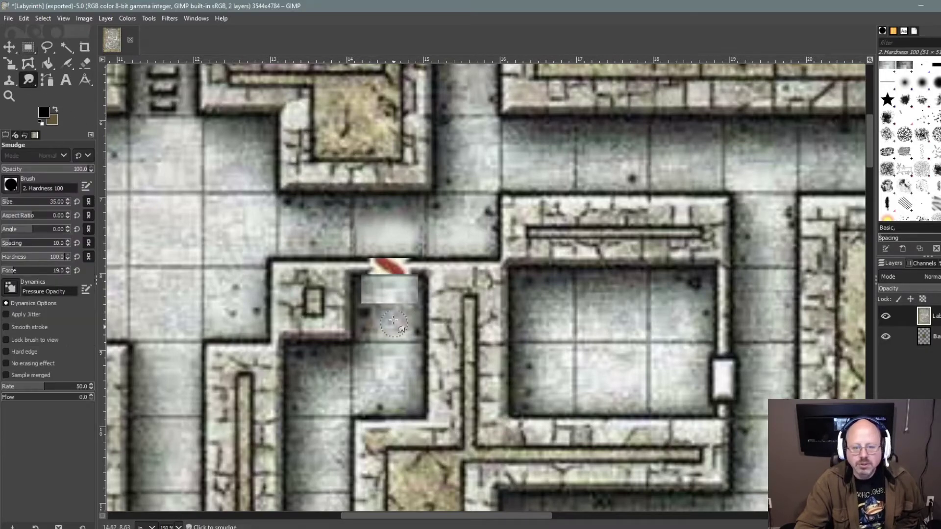
mouse_move(373, 303)
mouse_down()
mouse_move(359, 283)
mouse_move(376, 287)
mouse_move(366, 293)
mouse_move(378, 300)
mouse_move(376, 312)
mouse_move(377, 299)
mouse_move(393, 314)
mouse_move(388, 300)
mouse_move(402, 319)
mouse_move(397, 298)
mouse_move(408, 313)
mouse_move(401, 296)
mouse_move(416, 294)
mouse_move(418, 281)
mouse_move(405, 302)
mouse_move(394, 292)
mouse_move(388, 308)
mouse_move(384, 292)
mouse_move(407, 325)
mouse_move(376, 342)
mouse_move(419, 307)
mouse_move(389, 298)
mouse_move(371, 310)
mouse_move(397, 345)
mouse_move(373, 326)
mouse_move(381, 302)
mouse_move(376, 267)
mouse_up()
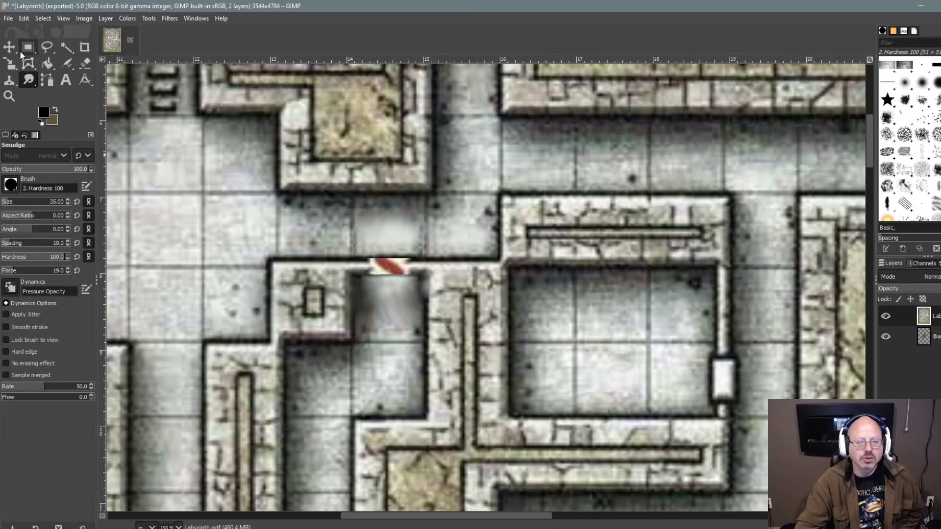
Copy a 20 × 26 px wall segment beside the S marker and paste it repeatedly along the wall over the marker's red remains
click(27, 47)
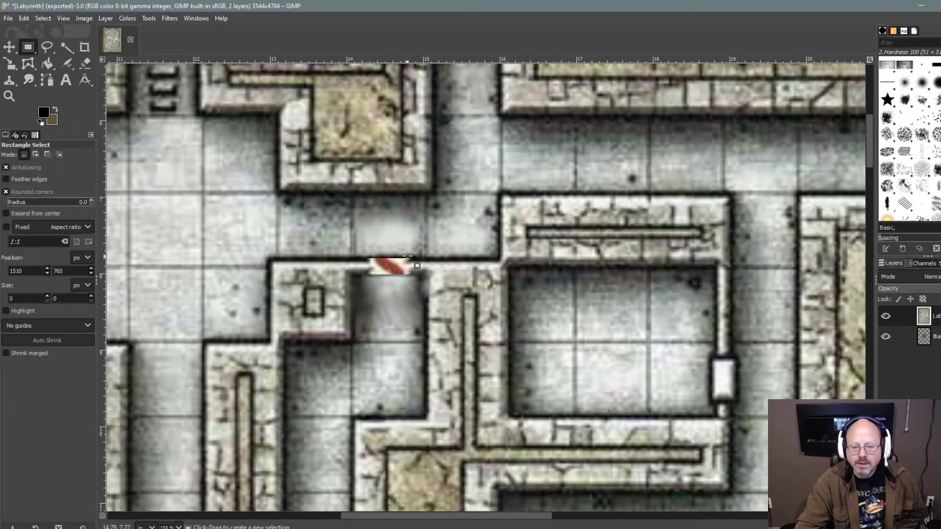
drag(414, 256, 429, 275)
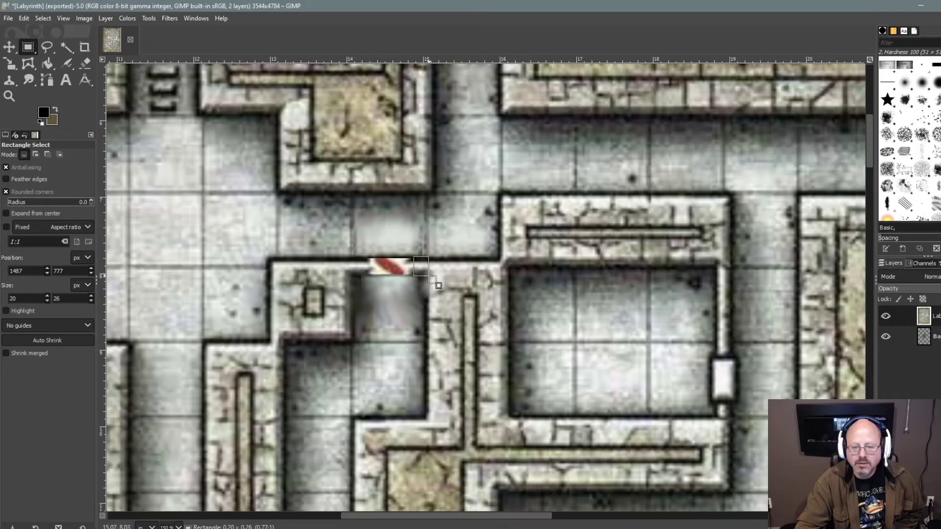
drag(428, 275, 429, 275)
key(ctrl+c)
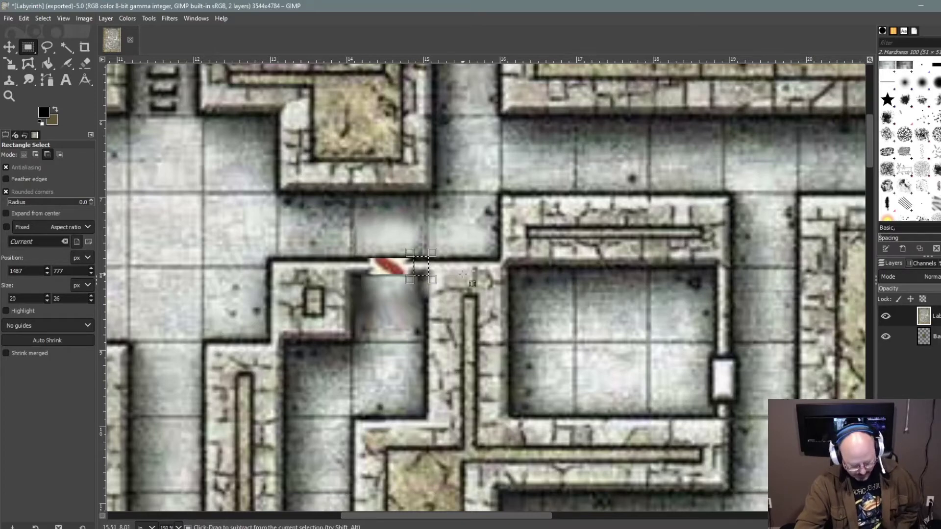
key(ctrl+v)
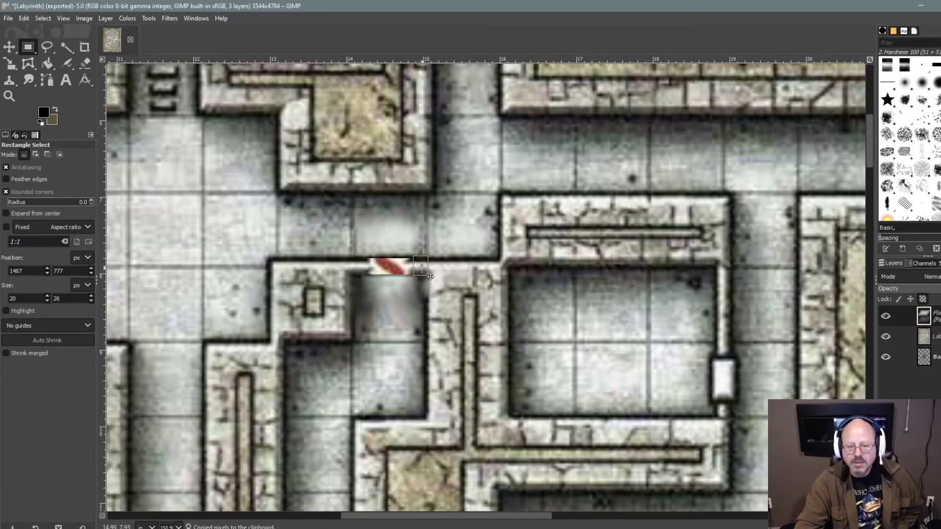
drag(421, 277, 418, 276)
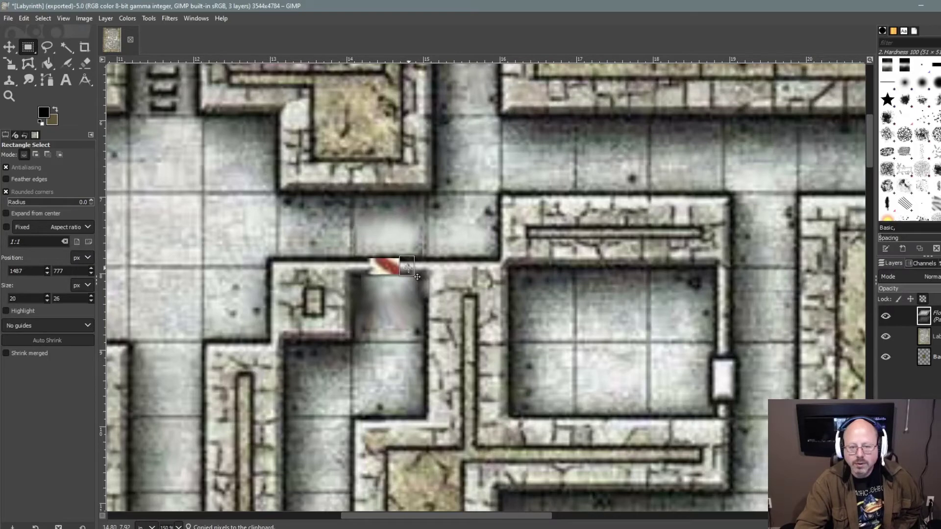
drag(454, 275, 392, 278)
click(456, 278)
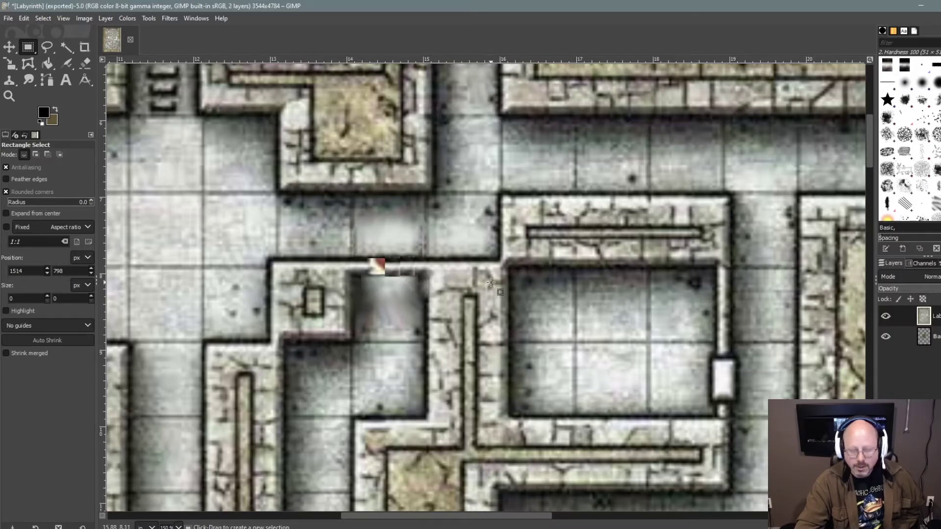
key(ctrl+v)
drag(494, 295, 387, 274)
click(456, 277)
Blend the pasted wall segments into the surrounding wall with the Smudge tool at size 14
click(28, 80)
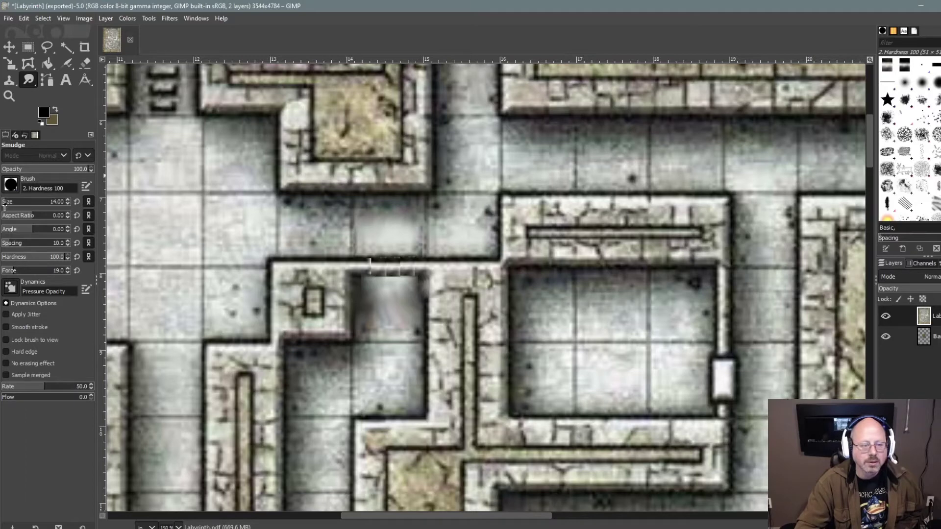
mouse_move(392, 269)
mouse_down()
mouse_move(357, 267)
mouse_move(421, 266)
mouse_move(355, 260)
mouse_up()
mouse_move(351, 249)
mouse_down()
mouse_move(403, 247)
mouse_move(419, 289)
mouse_move(365, 279)
mouse_move(424, 278)
mouse_move(365, 279)
mouse_move(387, 277)
mouse_up()
Examine the remaining letter markers farther down the map, the repaired secret door area and the markers beside the stairs
scroll(396, 280, down, 3)
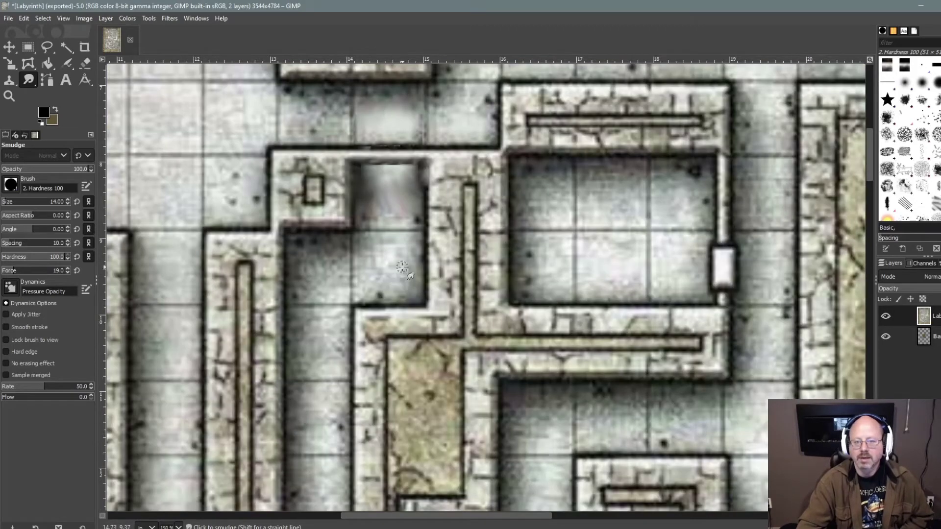
scroll(407, 272, down, 5)
scroll(416, 272, down, 5)
scroll(590, 240, down, 3)
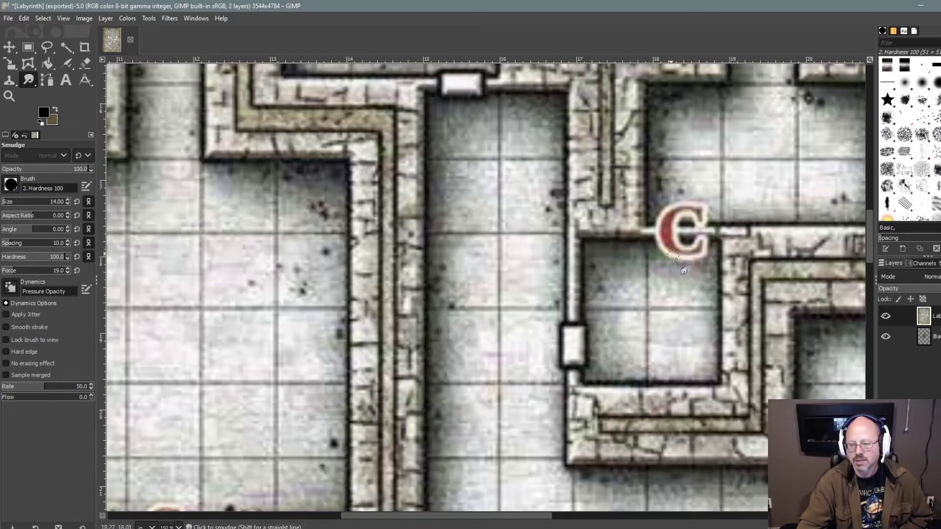
scroll(598, 252, down, 8)
scroll(240, 215, up, 3)
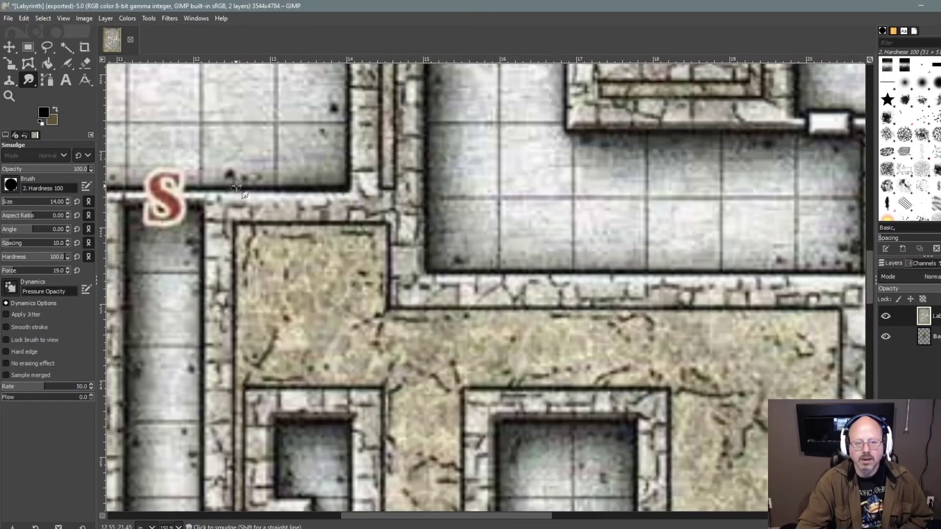
scroll(275, 196, up, 10)
scroll(302, 181, down, 5)
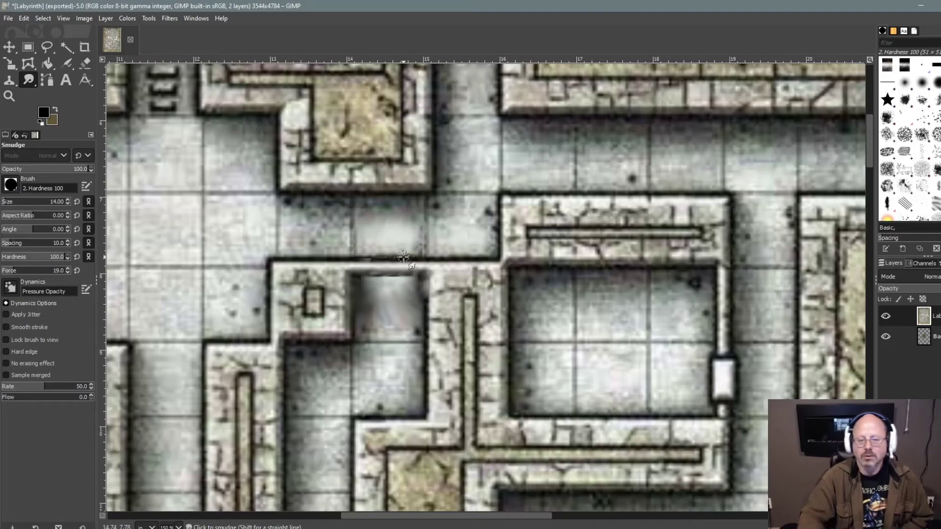
scroll(403, 257, down, 1)
scroll(403, 256, down, 1)
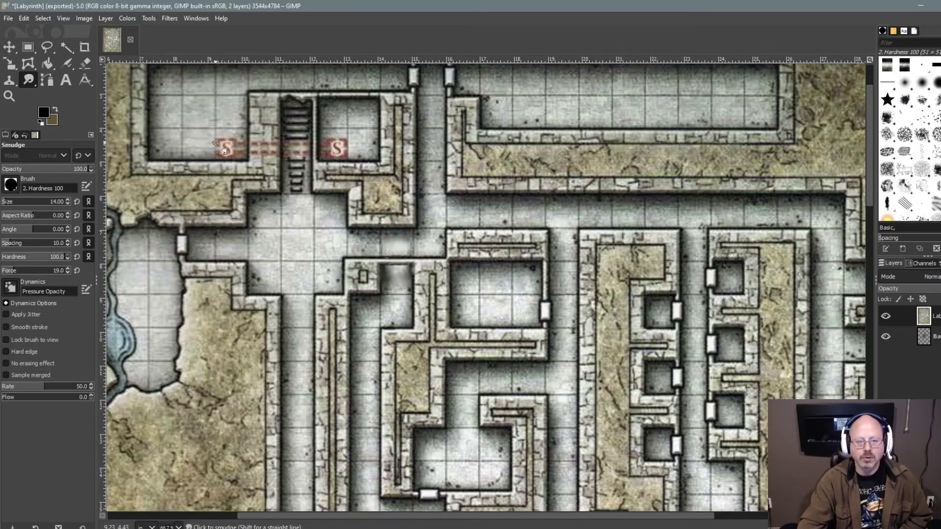
Copy a 97 × 91 px floor square in the room west of the stairs and paste it over the adjacent S marker
scroll(230, 148, up, 2)
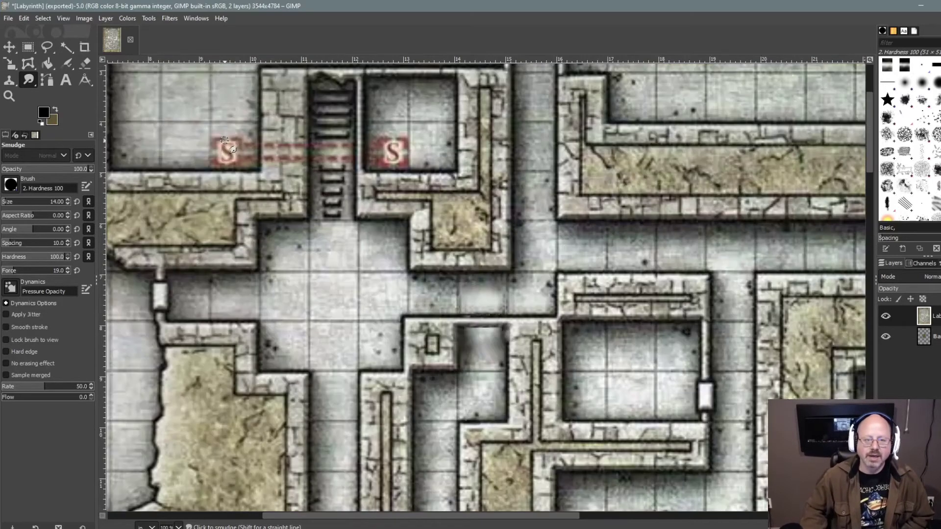
scroll(230, 148, up, 1)
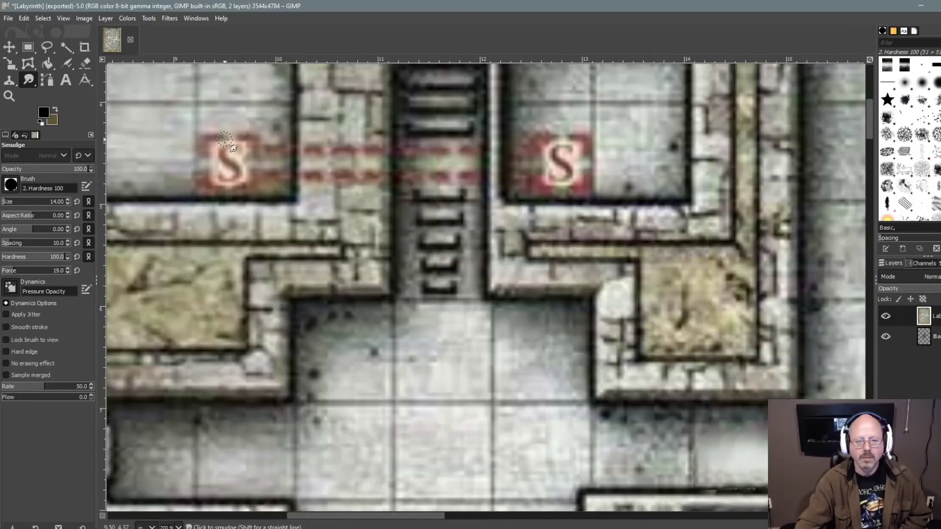
scroll(325, 174, left, 5)
drag(326, 174, 243, 234)
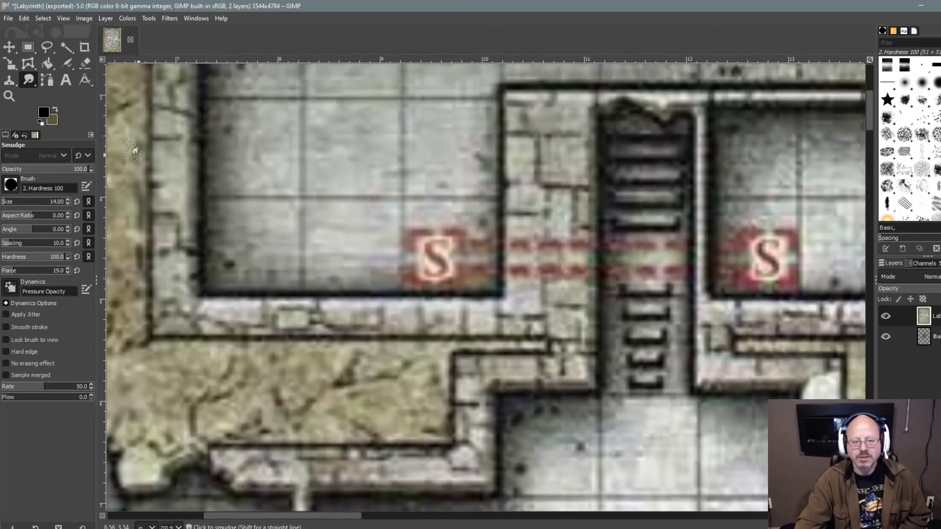
click(27, 47)
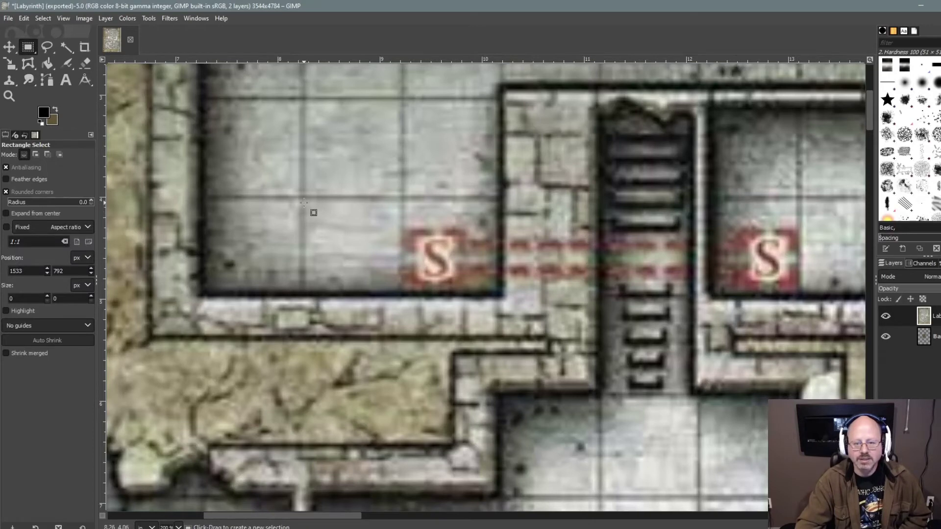
drag(301, 198, 400, 291)
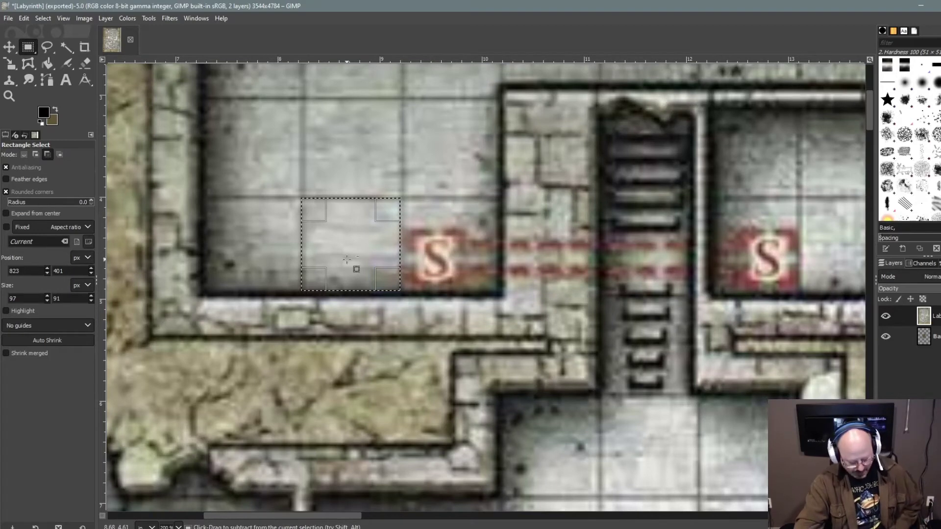
key(ctrl+c)
key(ctrl+v)
drag(349, 249, 450, 249)
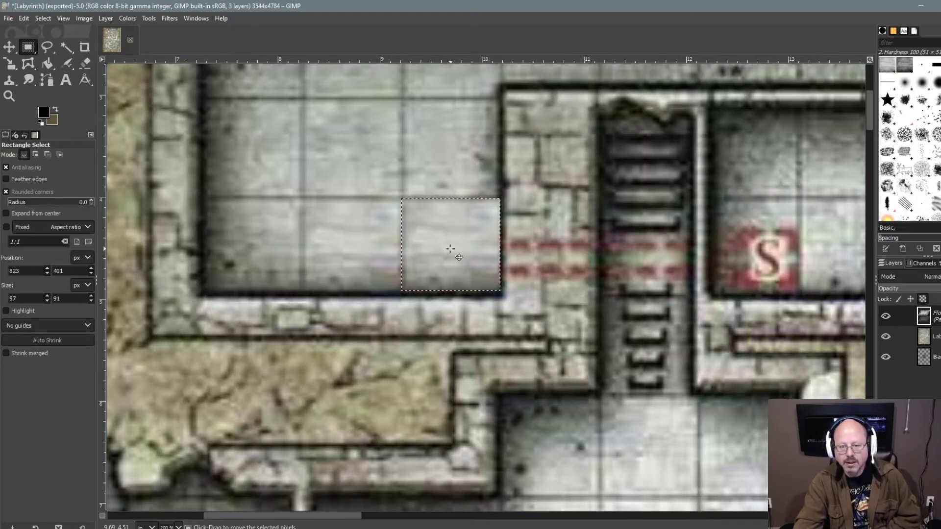
click(454, 169)
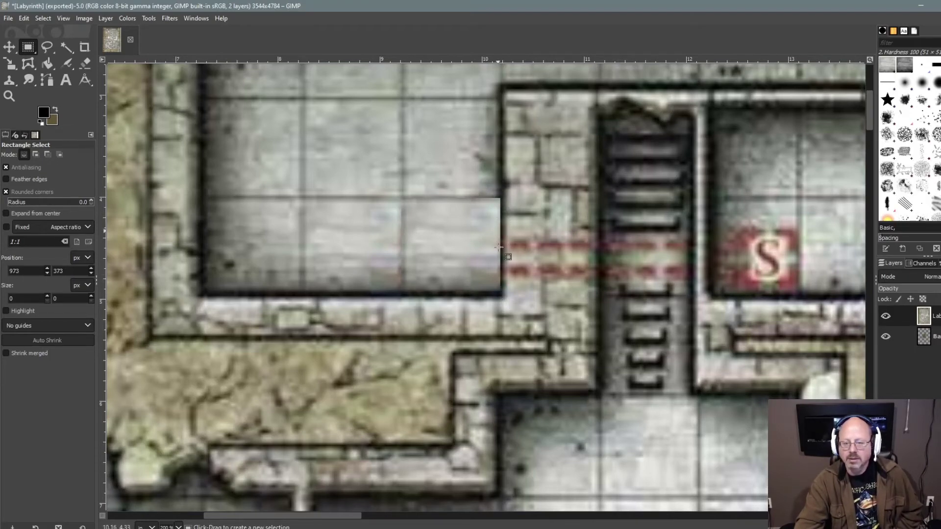
scroll(507, 251, up, 3)
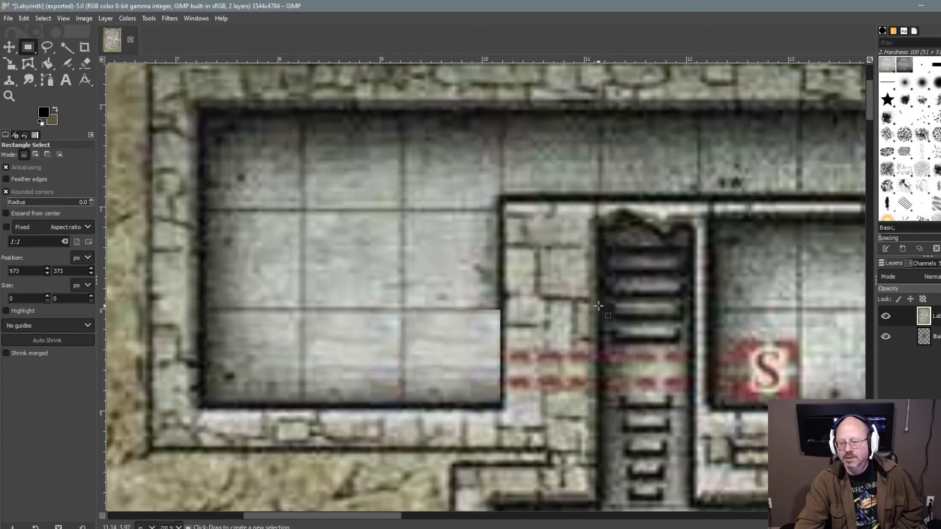
Export the edited map to the existing Labyrinth.jpg
scroll(605, 303, down, 3)
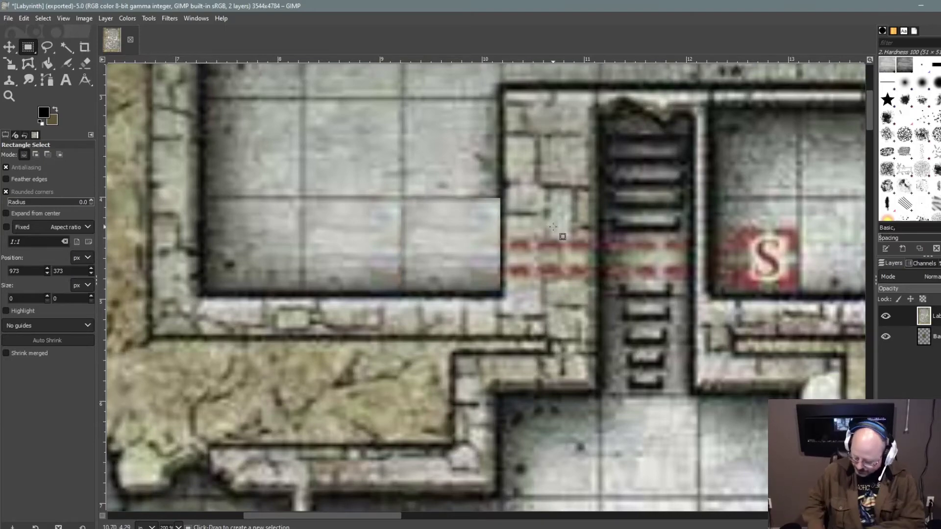
scroll(552, 227, down, 1)
scroll(553, 226, down, 3)
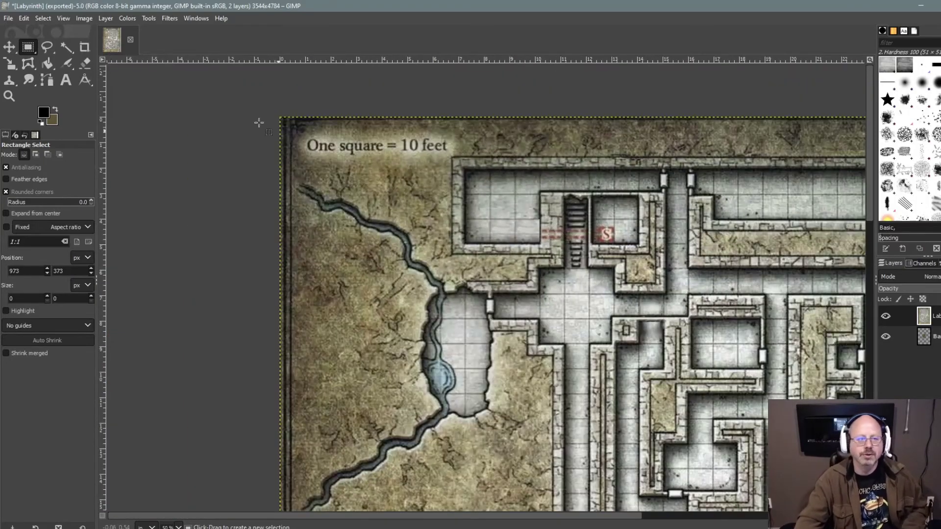
click(9, 18)
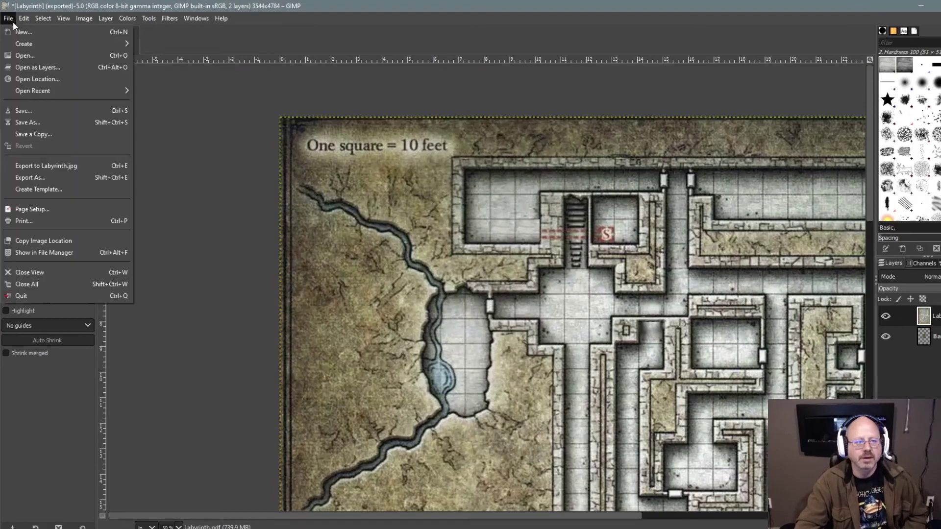
click(42, 166)
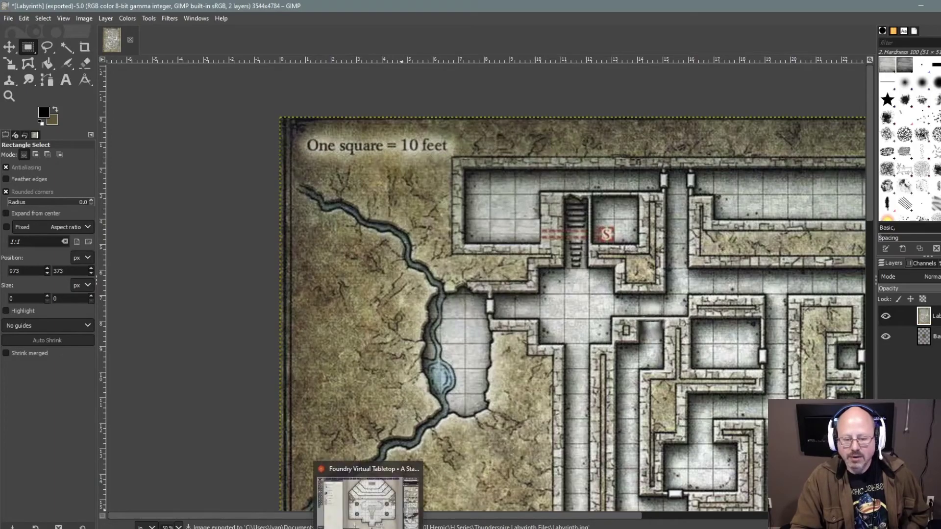
Switch to Foundry Virtual Tabletop, create a scene named Test Labyrinth and open the file browser for its background image
click(369, 528)
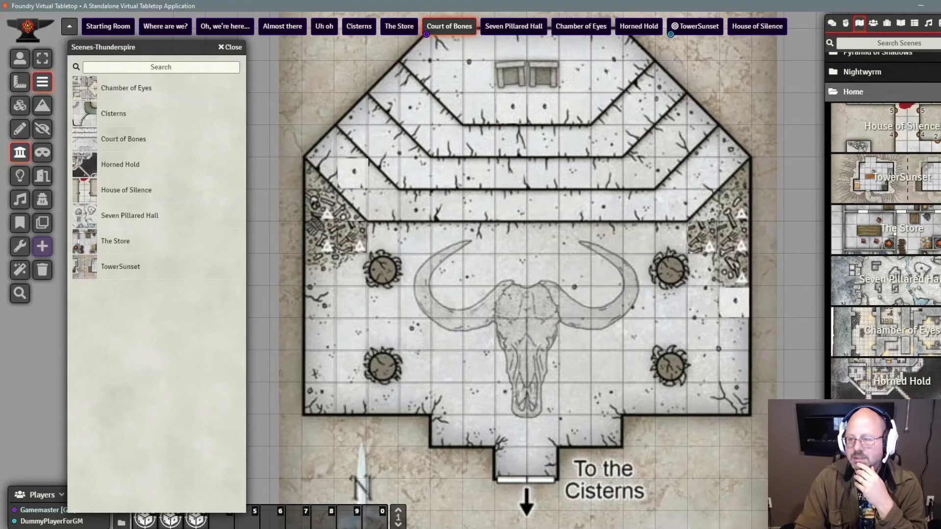
click(852, 92)
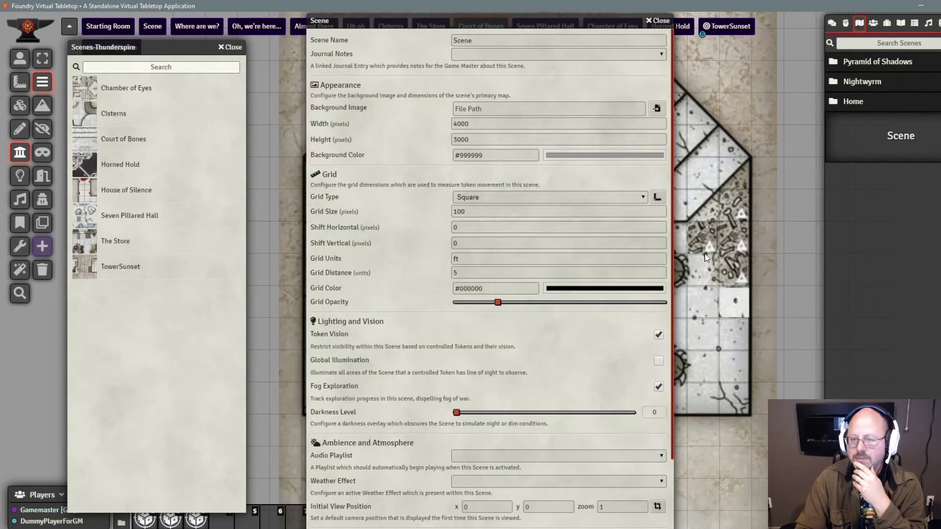
click(467, 41)
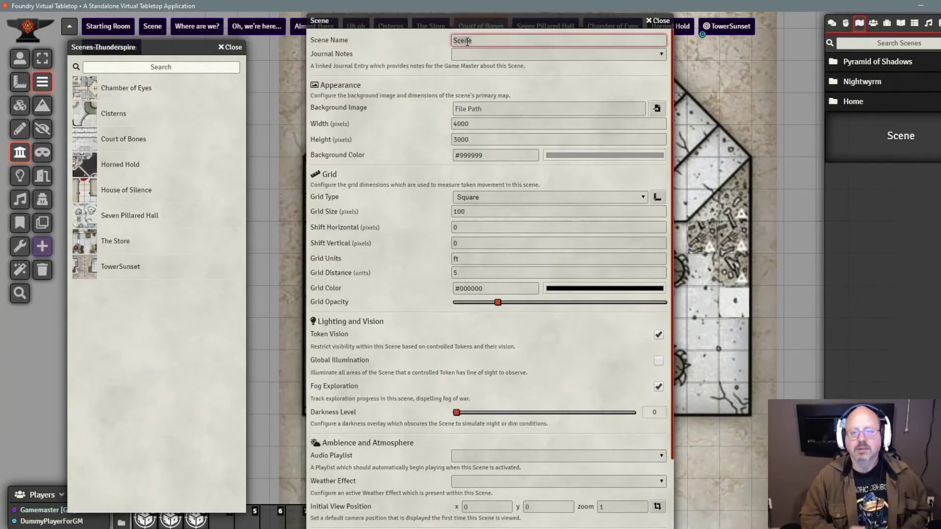
key(ctrl+a)
text(Te)
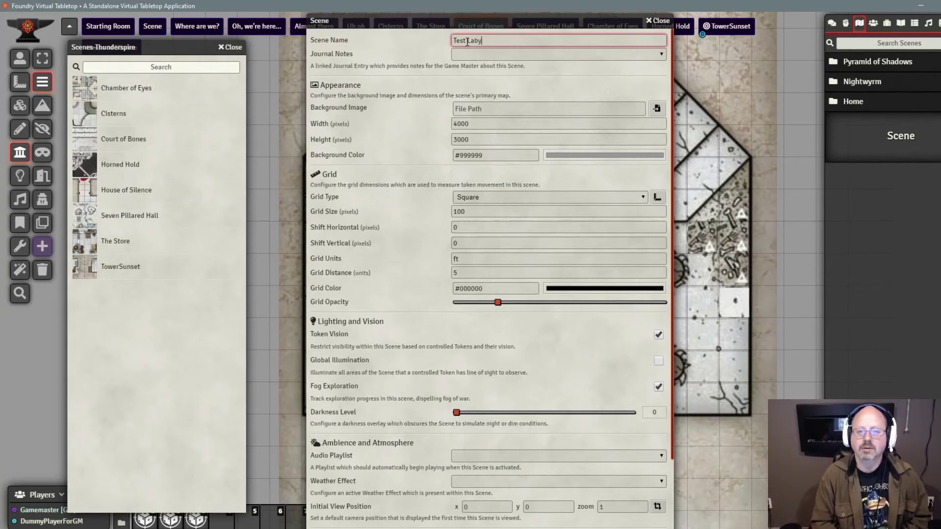
text(st Labyrinth)
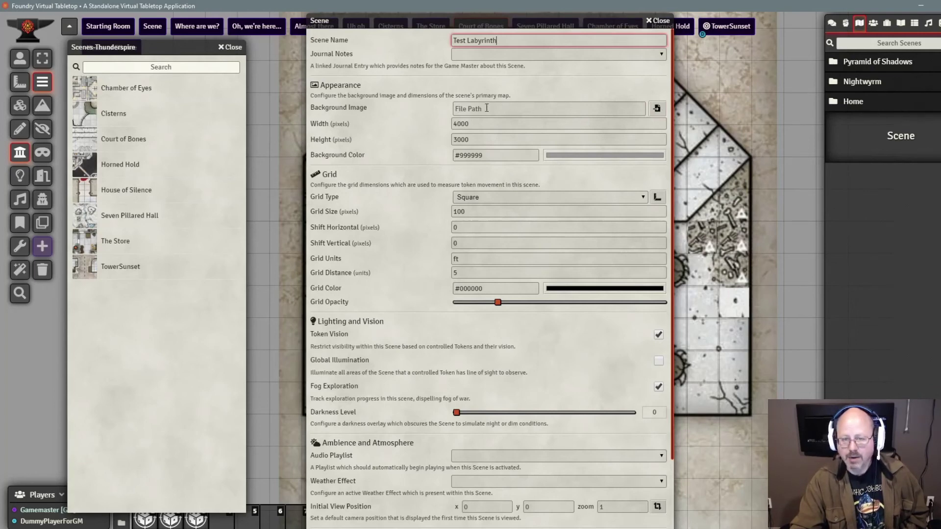
click(657, 108)
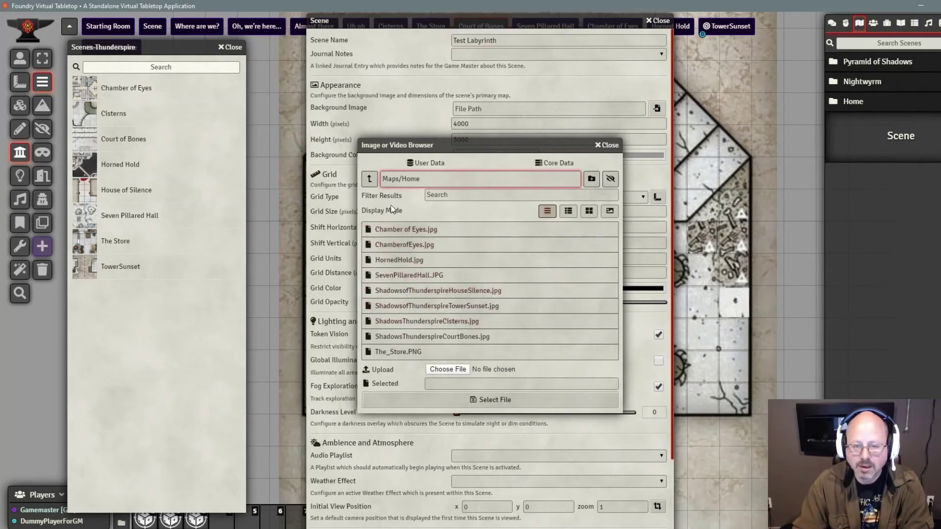
Try to upload Labyrinth.pdf as the scene's background image
click(440, 370)
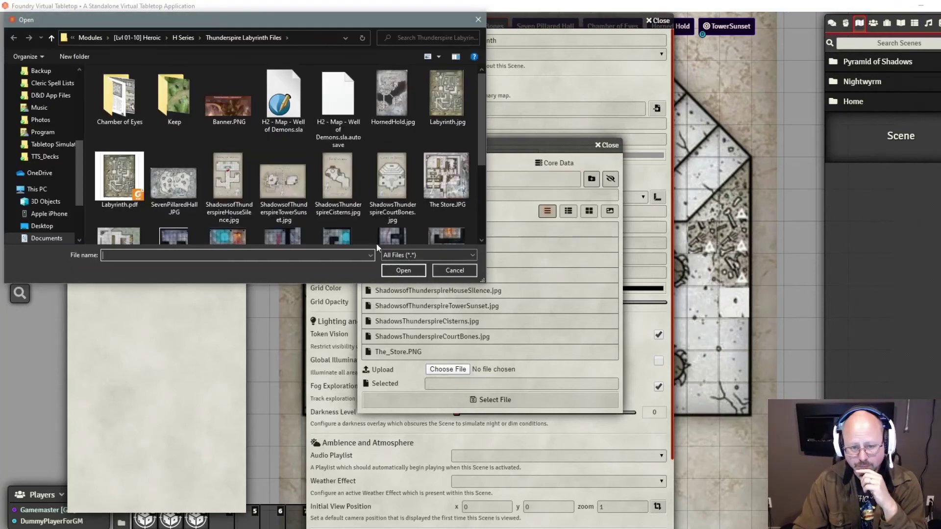
scroll(378, 151, down, 1)
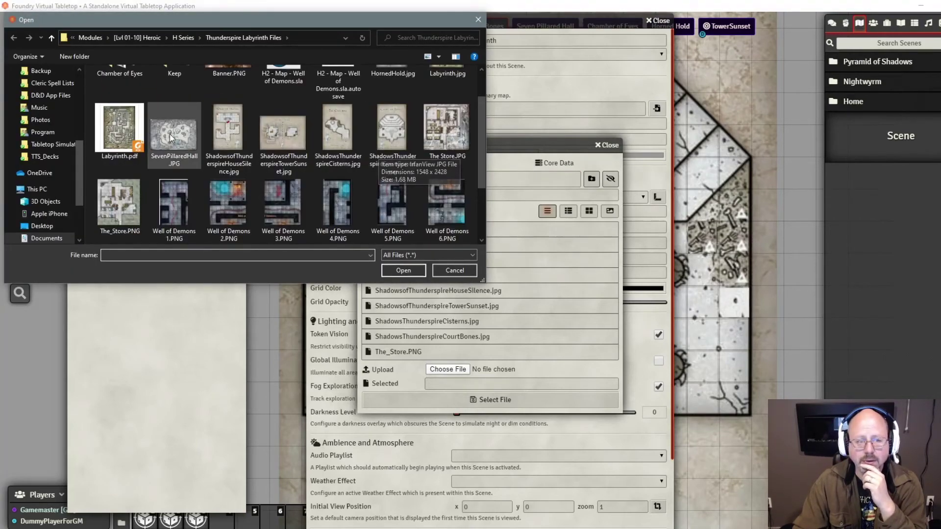
double_click(138, 127)
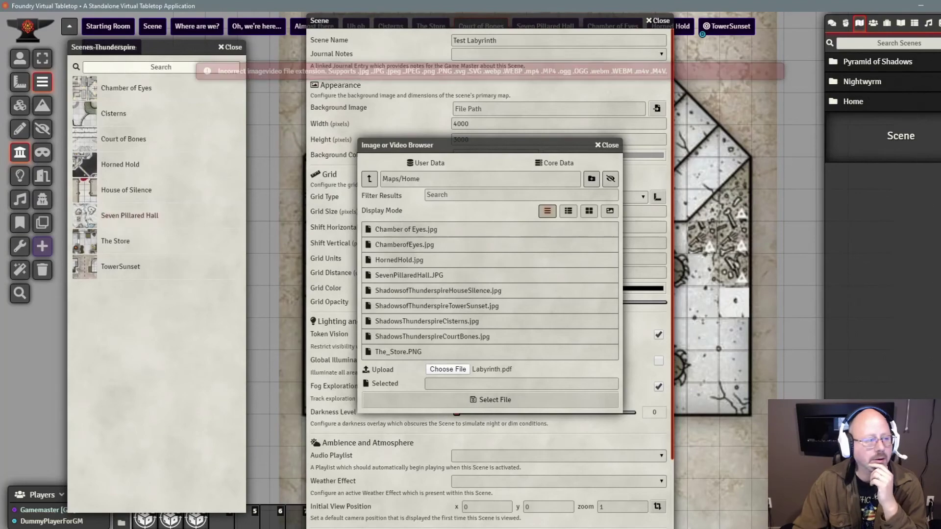
Upload Labyrinth.jpg to Maps/Home as the scene's background image and save the scene
click(448, 369)
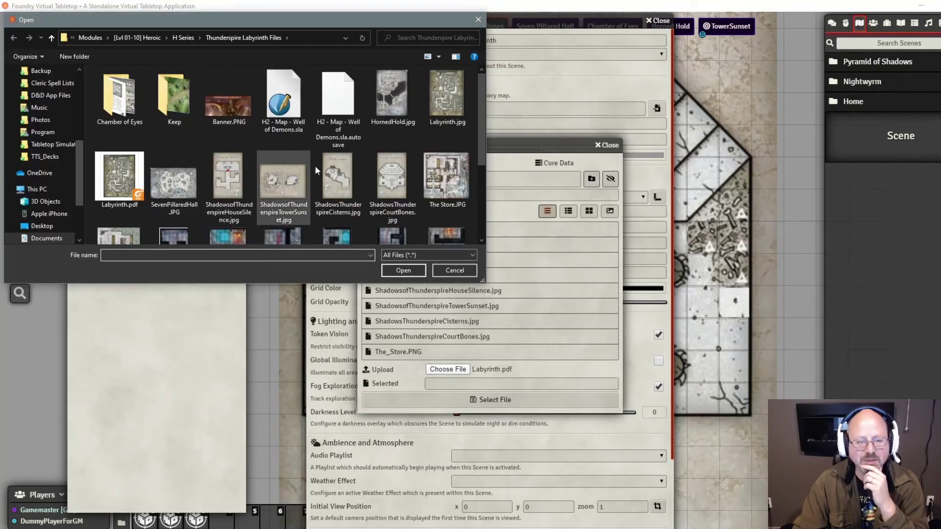
double_click(448, 104)
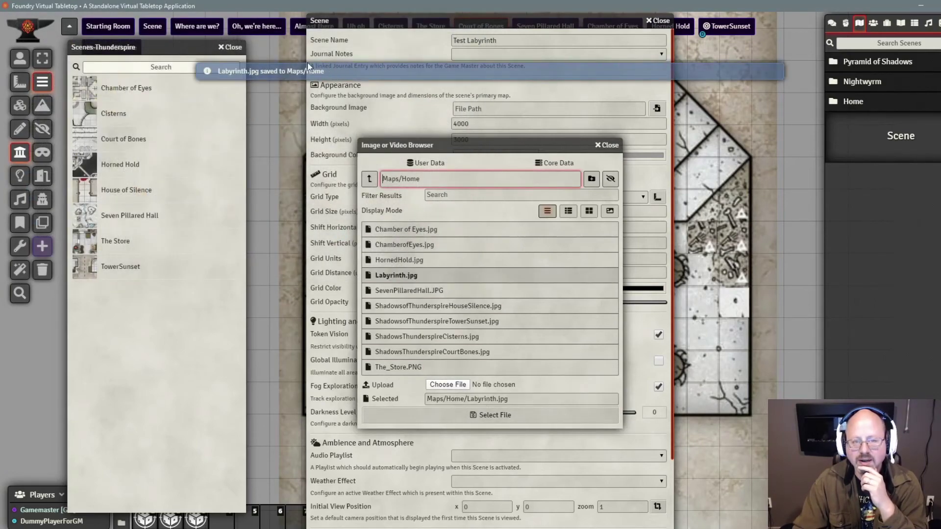
click(490, 419)
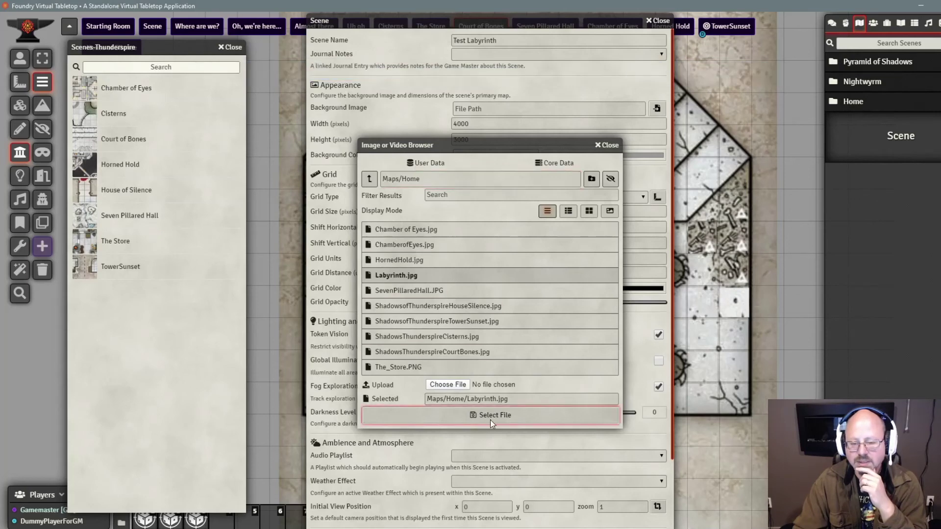
scroll(490, 422, down, 3)
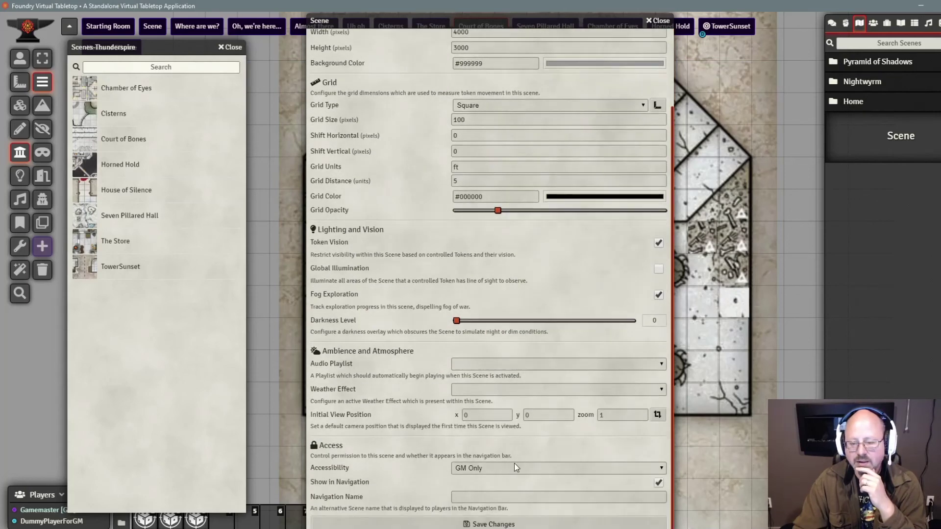
click(495, 524)
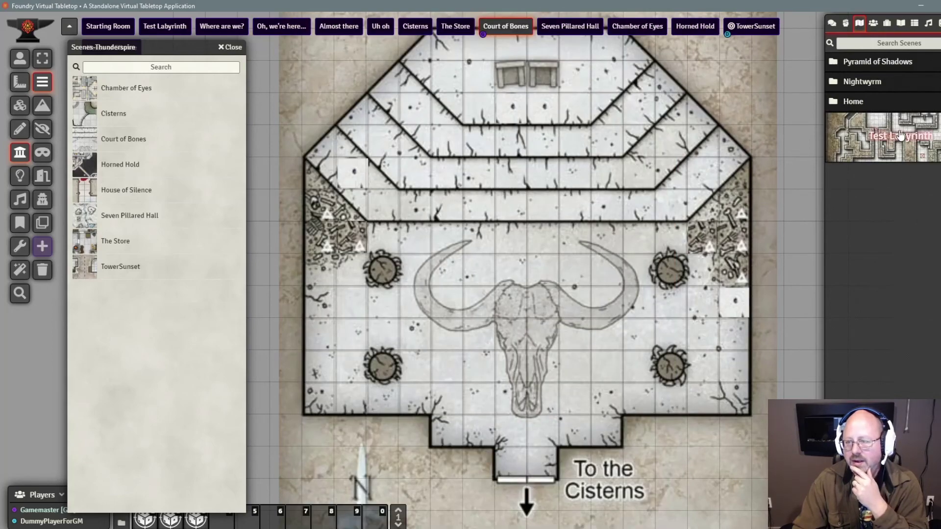
Move Test Labyrinth to the end of the scene navigation and shift the Scenes-Thunderspire window clear of it
click(901, 135)
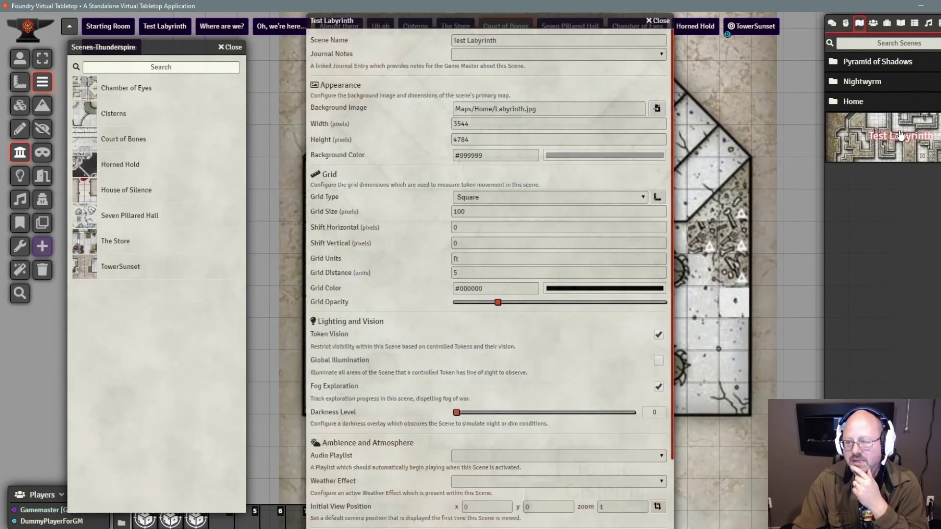
click(659, 20)
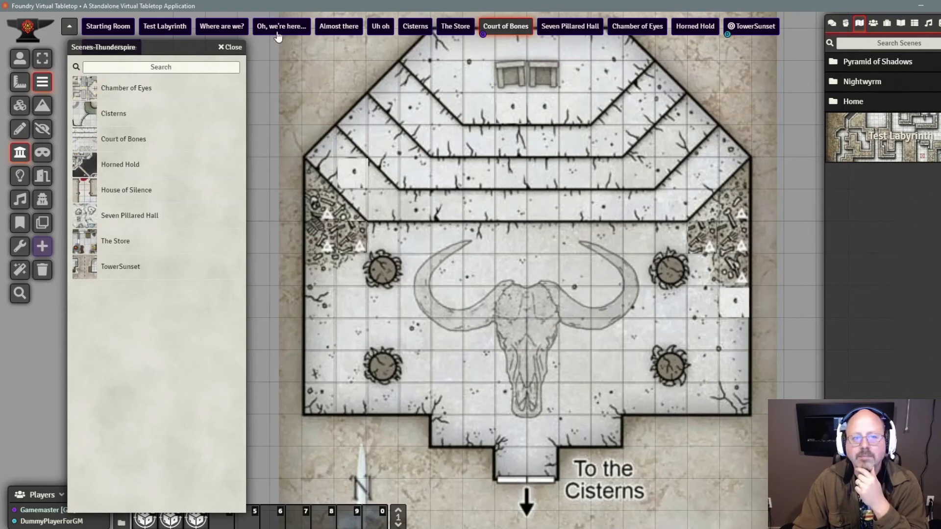
drag(163, 27, 795, 22)
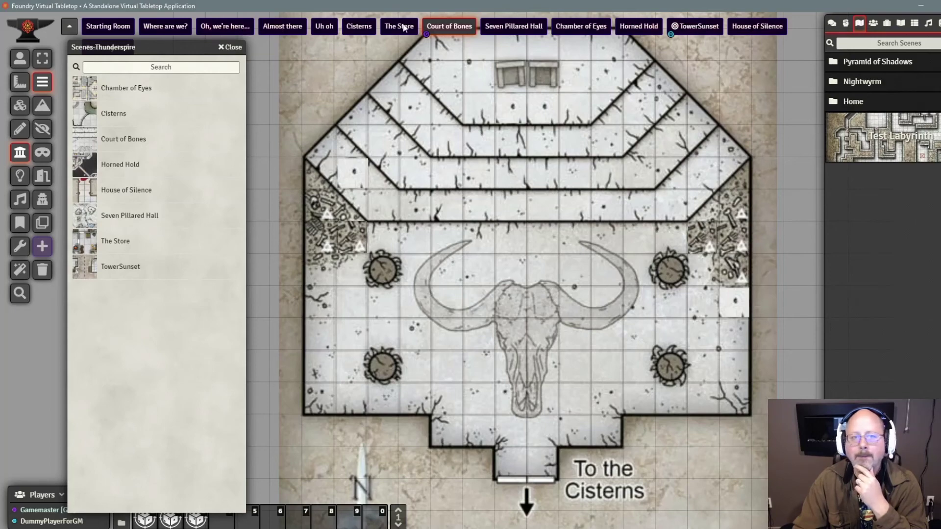
drag(165, 45, 159, 71)
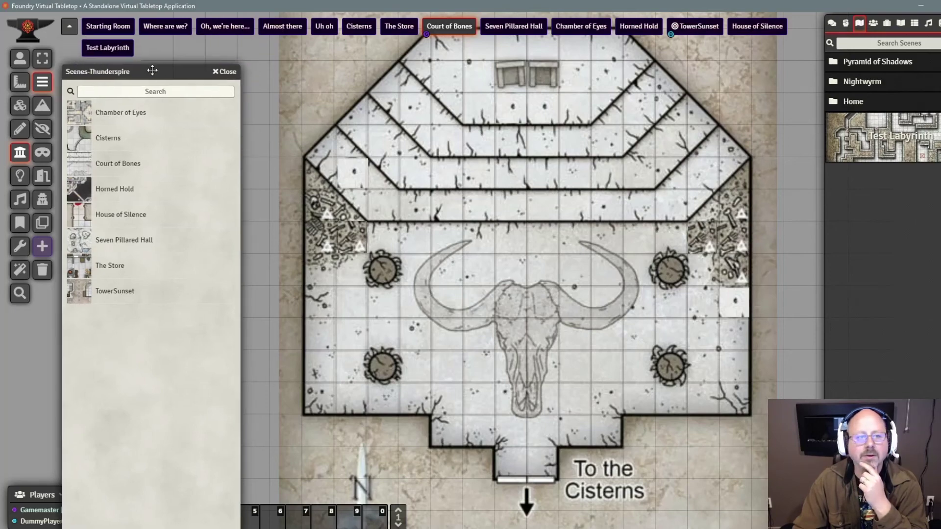
View the Test Labyrinth scene with most of the map in sight and close the Scenes-Thunderspire window
click(118, 49)
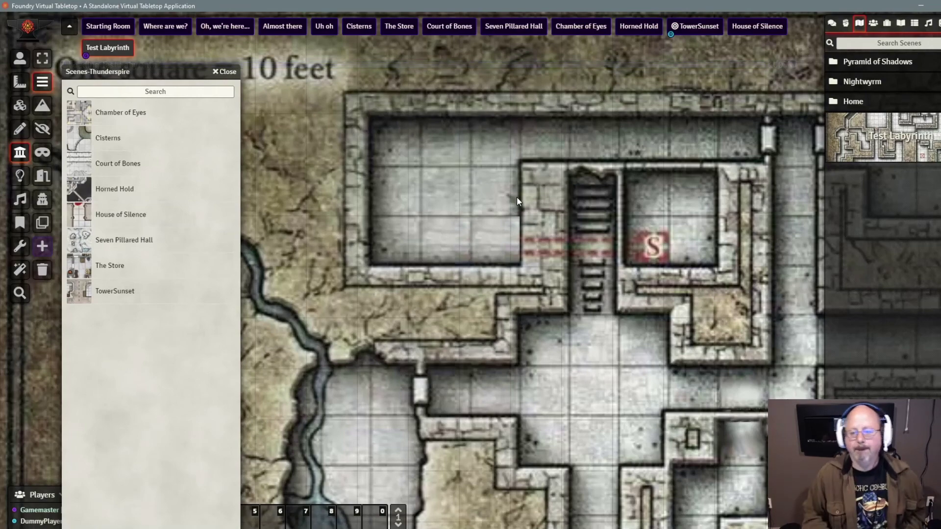
scroll(445, 139, down, 10)
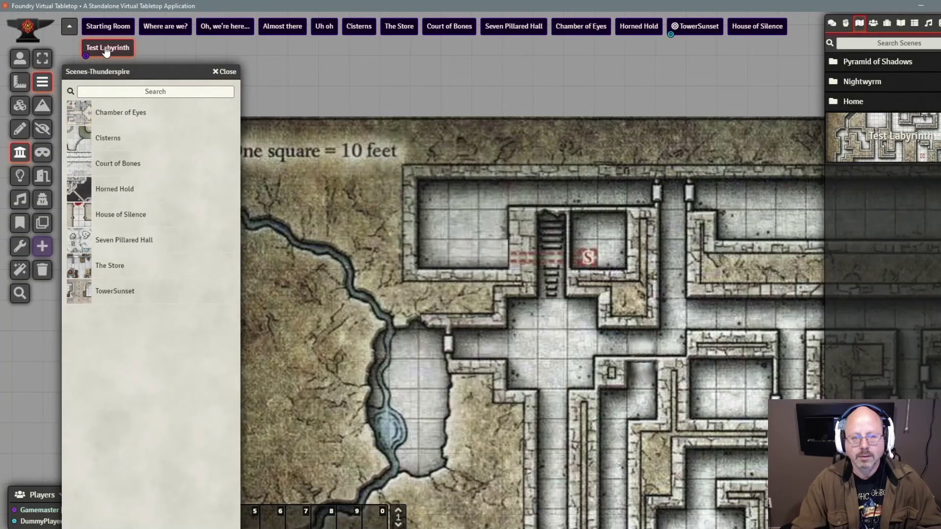
scroll(441, 180, down, 5)
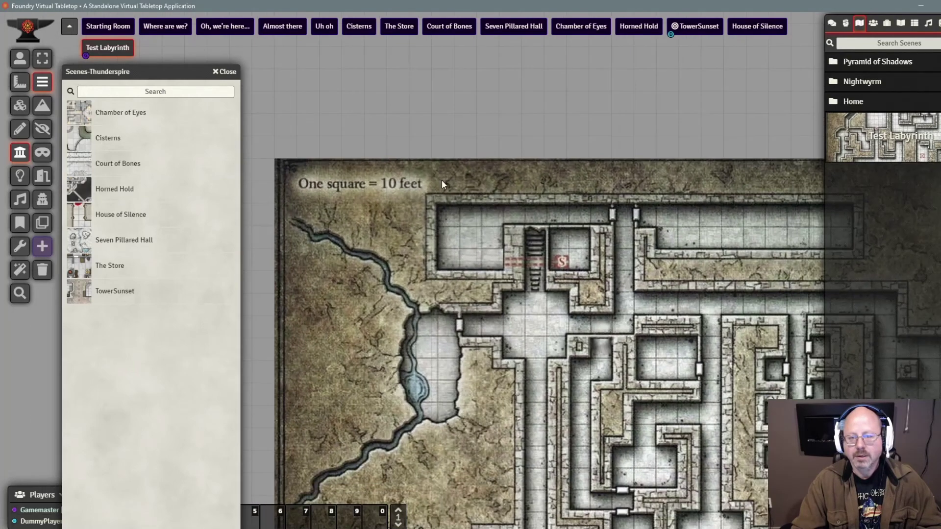
drag(582, 222, 502, 145)
scroll(502, 146, down, 5)
drag(616, 243, 604, 182)
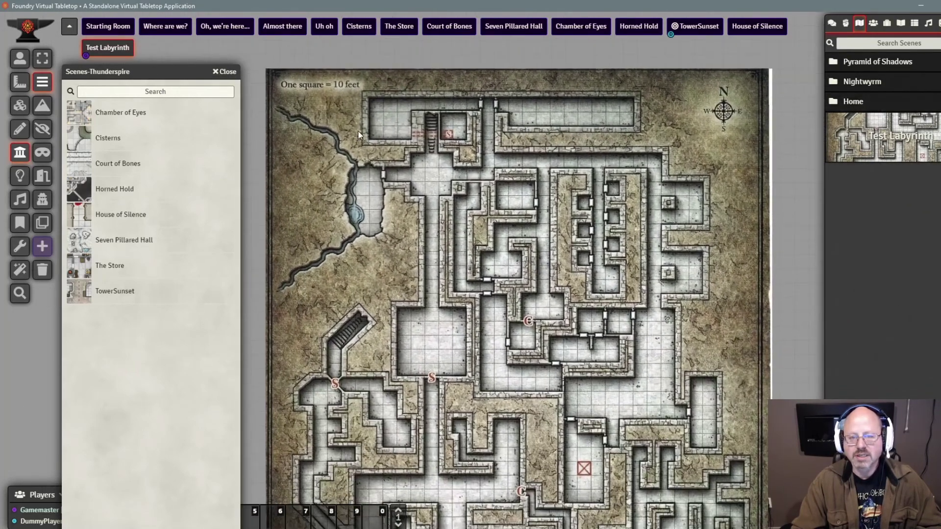
click(225, 72)
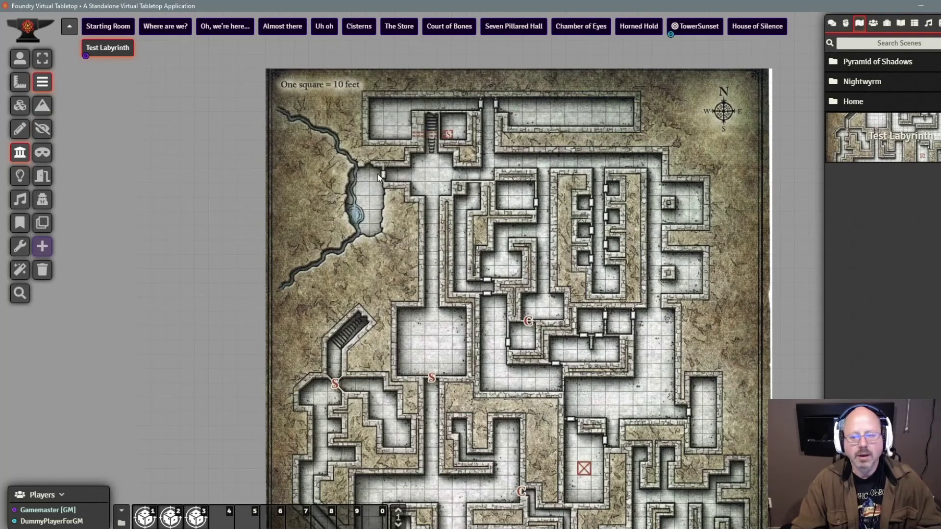
Open the grid configuration tool from the labyrinth scene's settings
click(861, 134)
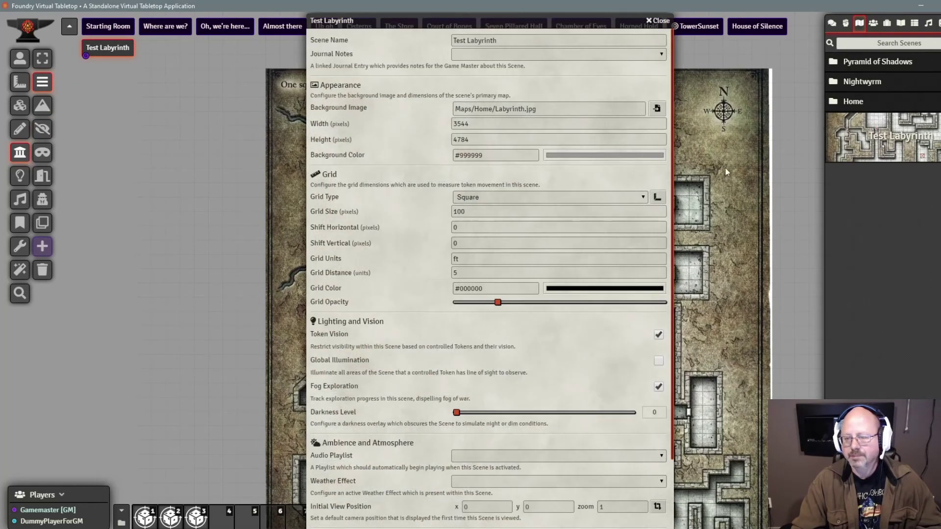
click(657, 197)
drag(507, 206, 142, 237)
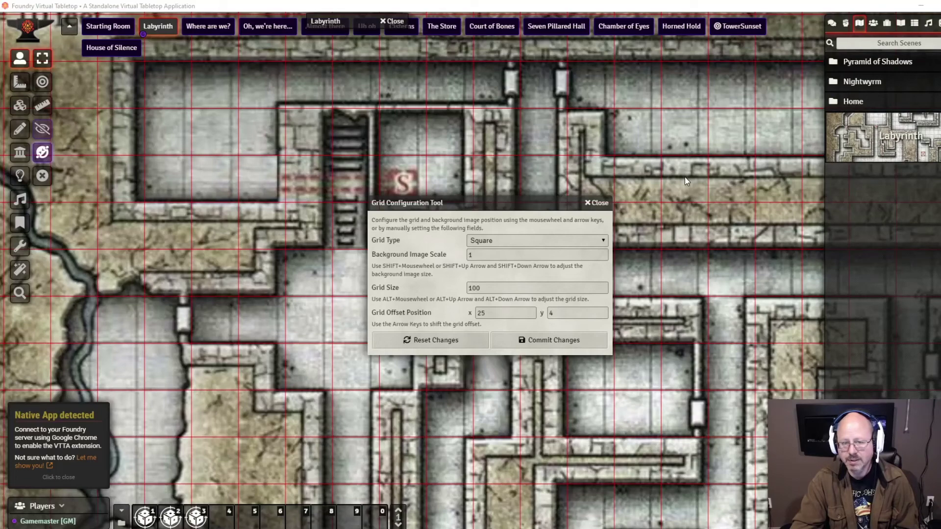
Shift the labyrinth scene's horizontal grid offset to 4
key(Left)
key(Left)
key(Left)
key(Left)
key(Left)
key(Left)
key(Left)
key(Left)
key(Left)
key(Left)
key(Left)
key(Left)
key(Left)
key(Left)
key(Left)
key(Left)
key(Left)
key(Left)
key(Left)
key(Left)
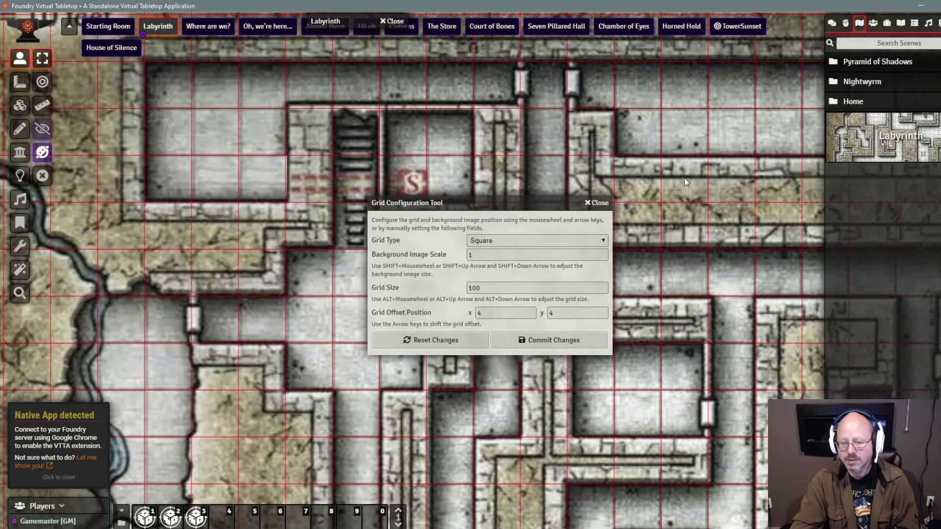
key(Left)
Fine-tune the horizontal grid offset to 0 against the walls around the pit trap
scroll(734, 274, down, 3)
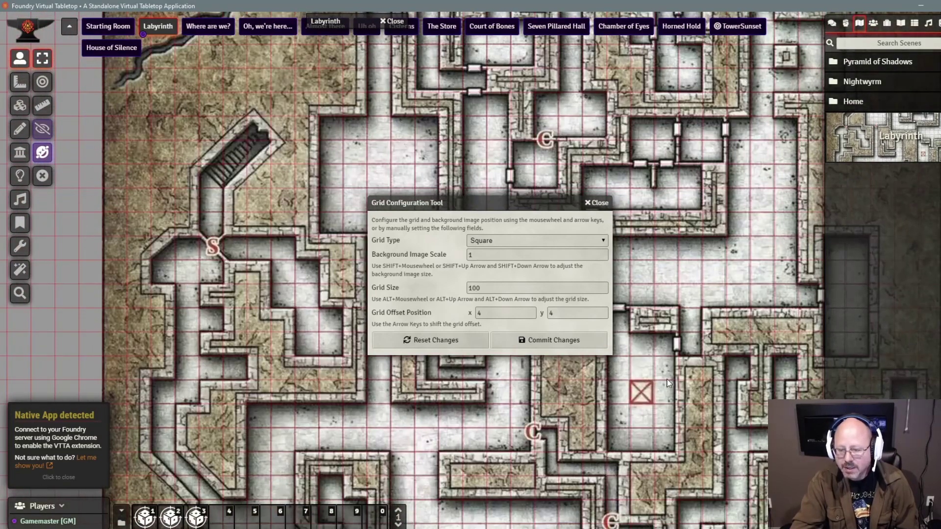
drag(668, 384, 671, 299)
key(Left)
key(Left)
key(Left)
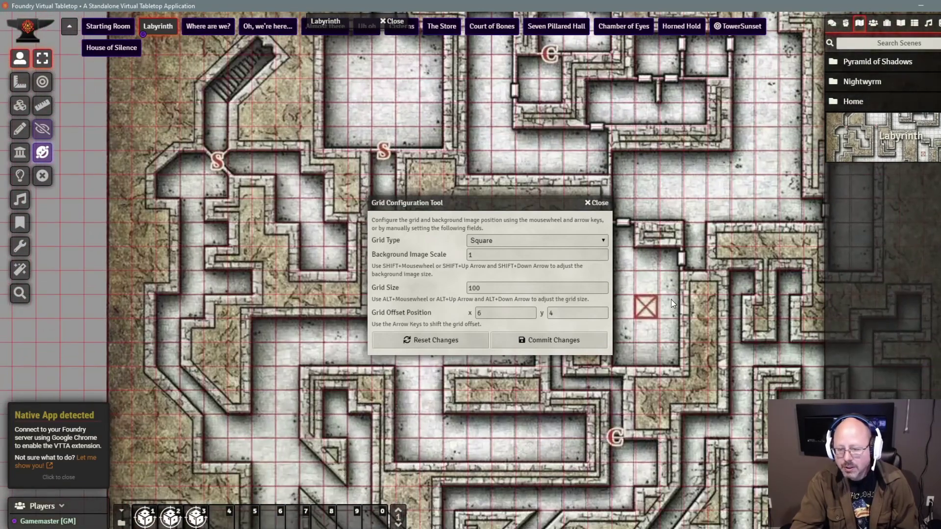
key(Left)
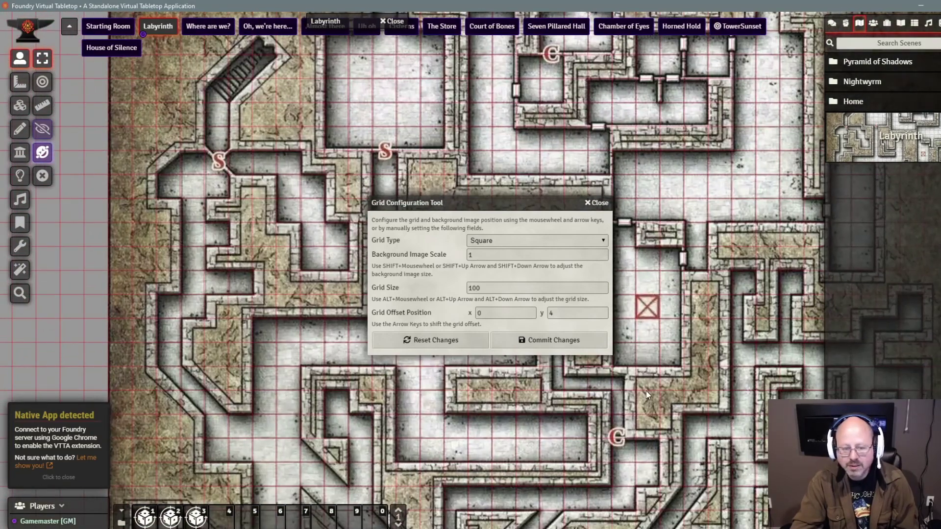
Examine how the grid lines match the walls across the lower part of the map down to the legend
key(s)
key(s)
key(s)
key(s)
key(d)
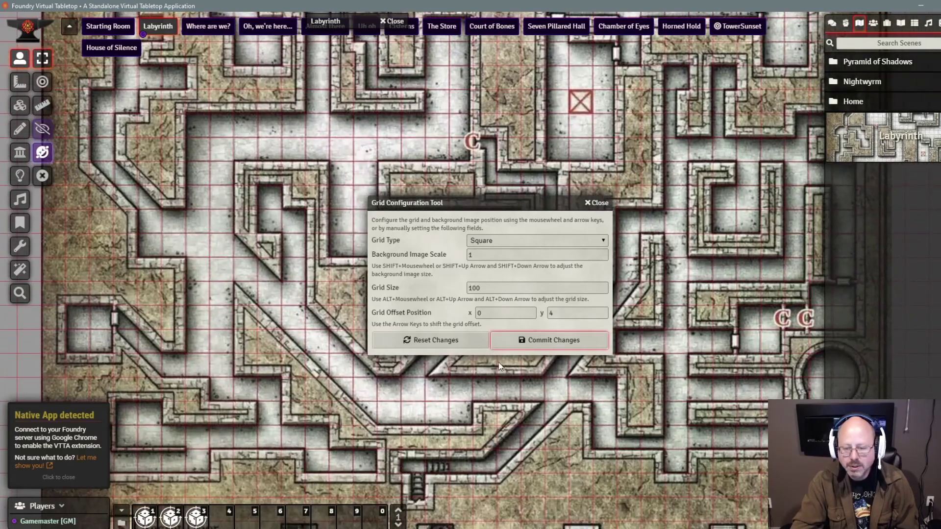
key(d)
key(a)
key(s)
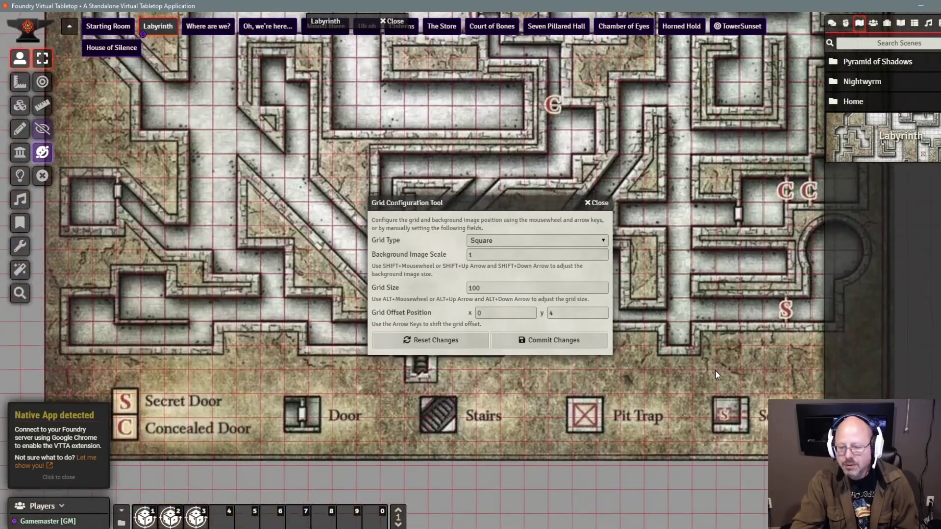
Examine how the grid lines match the walls across the middle and upper parts of the labyrinth map
key(w)
key(w)
key(w)
key(w)
key(w)
key(w)
key(w)
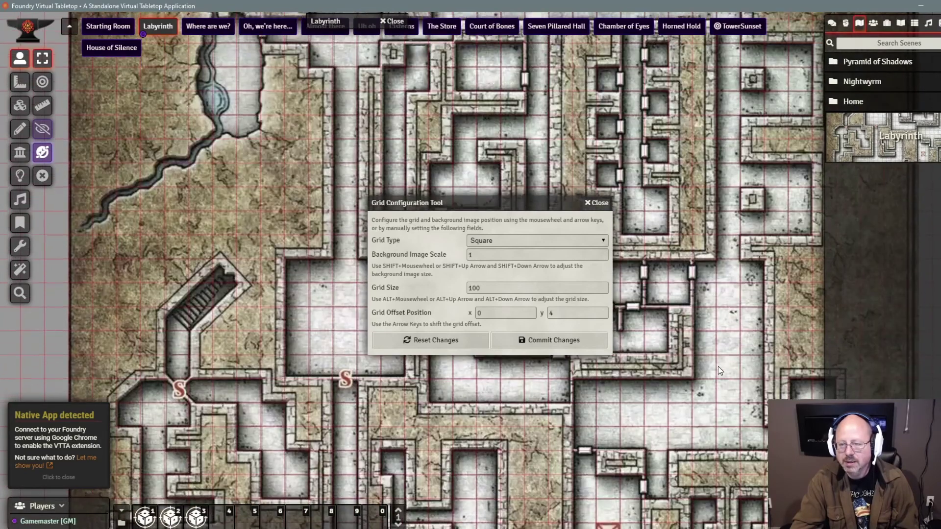
key(w)
key(w)
key(w)
key(w)
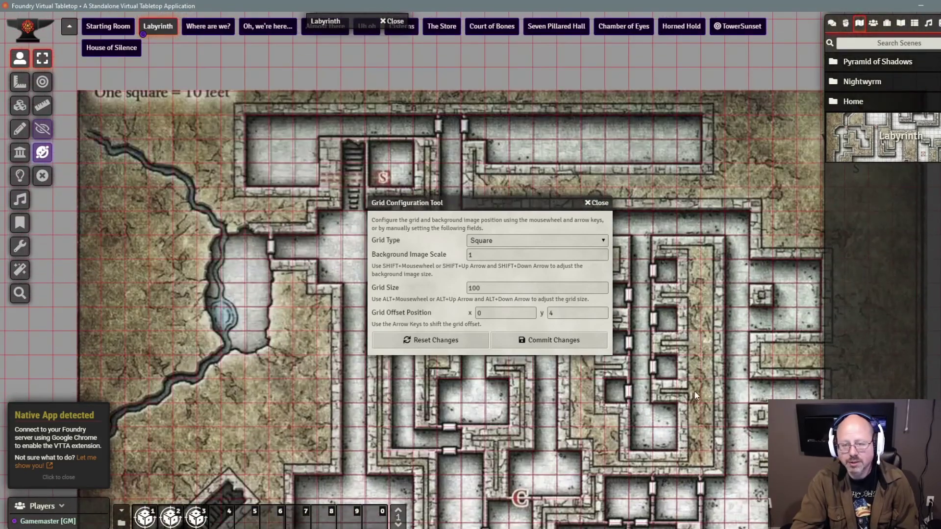
key(s)
key(s)
key(s)
key(s)
key(s)
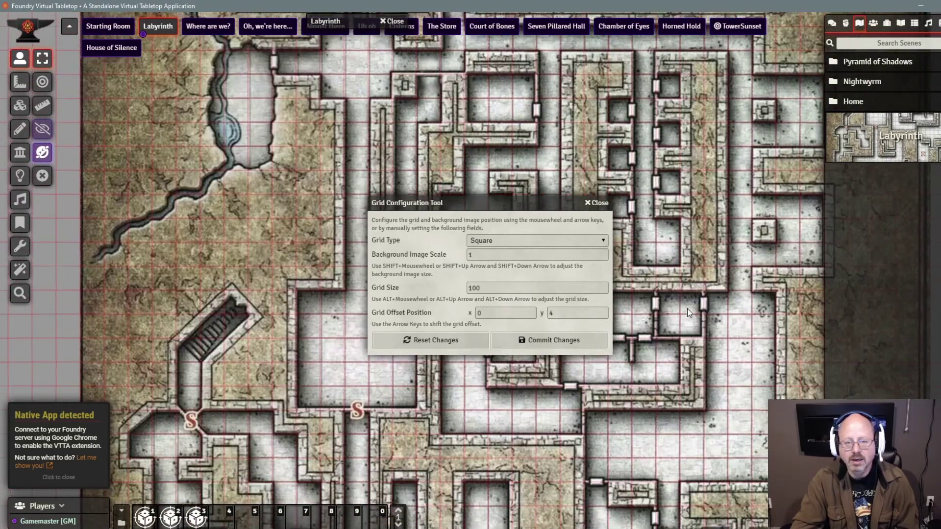
Shift the labyrinth scene's horizontal grid offset to 2
key(w)
key(Right)
key(Right)
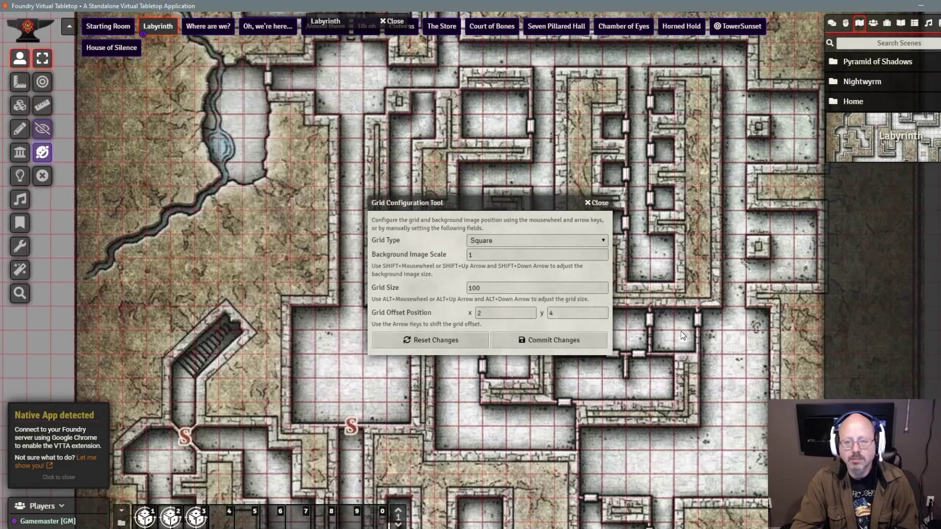
Commit the grid configuration and save the labyrinth scene's settings
click(553, 339)
scroll(563, 416, down, 2)
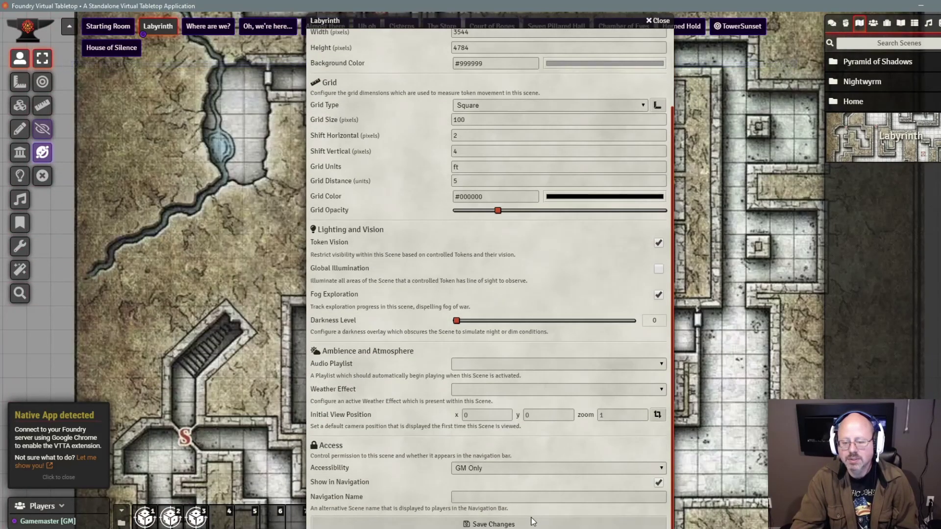
click(531, 520)
scroll(698, 163, up, 5)
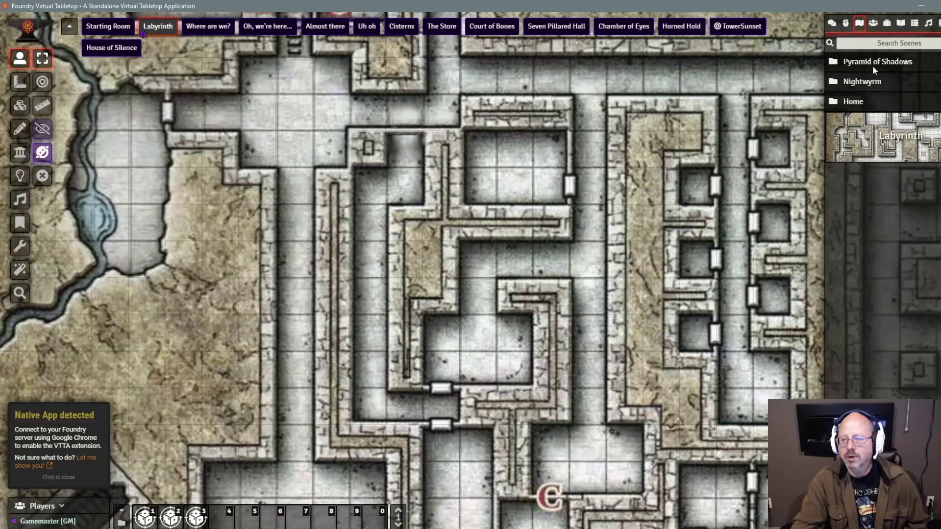
Place the Half-Elf Bard's token from the PCs actor folder on the map, beside the long vertical corridor
click(874, 60)
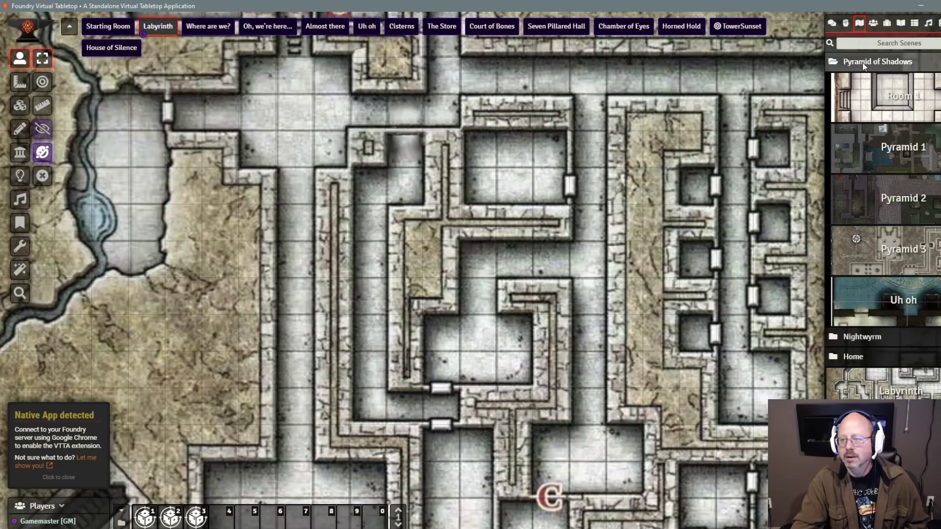
click(846, 24)
click(873, 23)
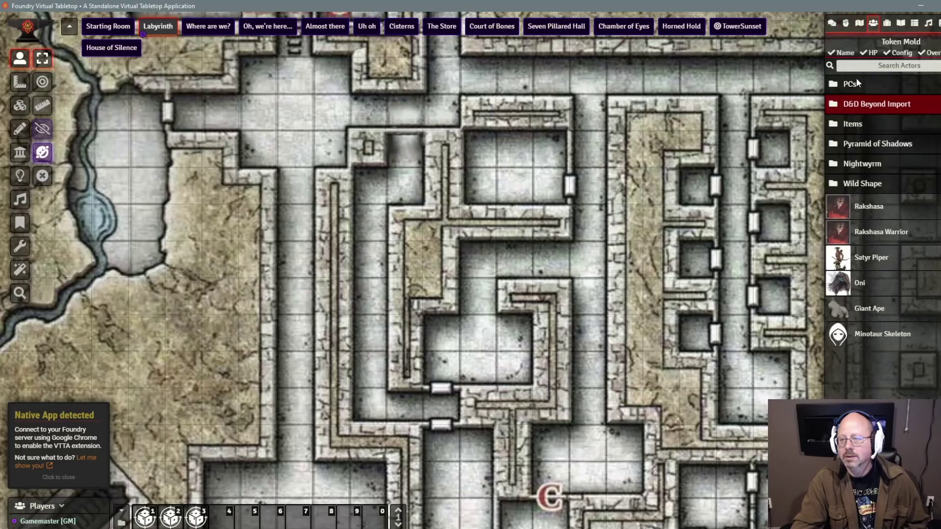
click(855, 83)
drag(865, 363, 573, 257)
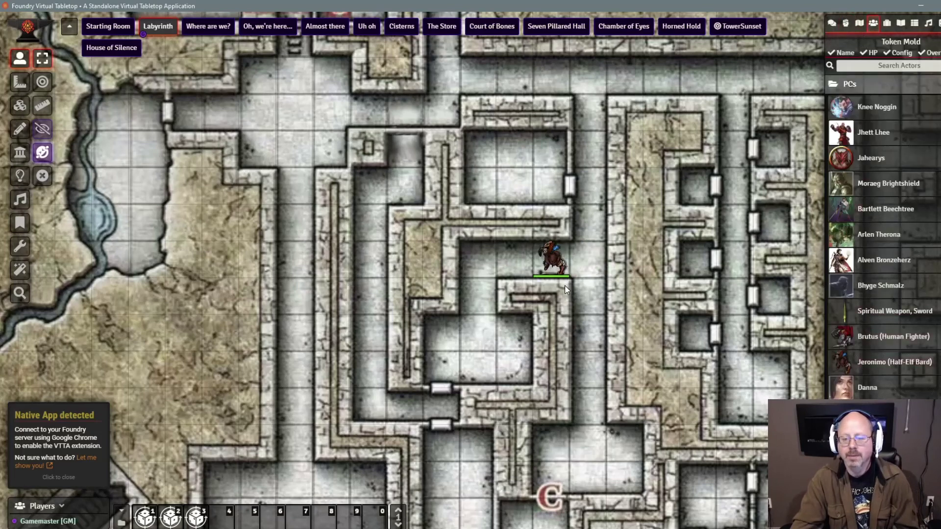
Walk the bard token down the long vertical corridor and back up to the upper horizontal corridor to test the grid fit
click(550, 265)
key(Right)
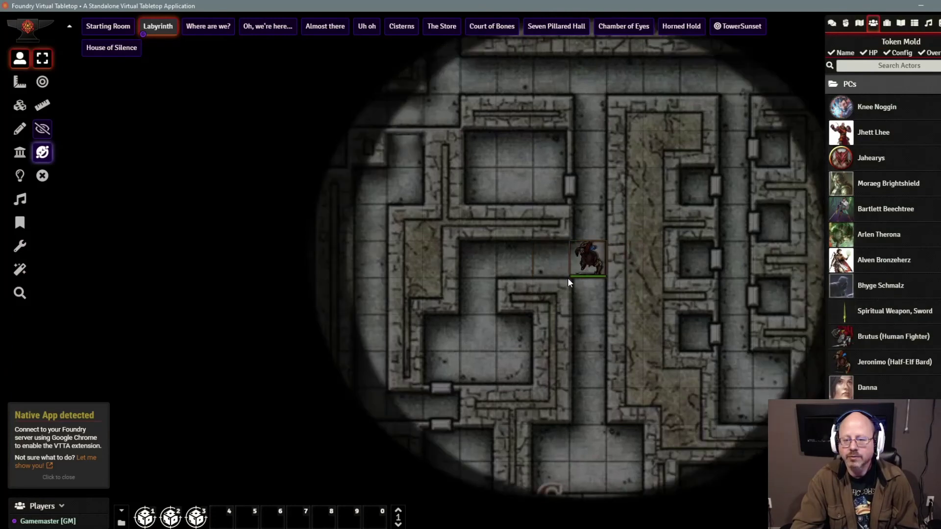
key(Down)
key(Down)
key(Down)
key(Down)
key(Up)
key(Up)
key(Up)
key(Up)
key(Up)
key(Up)
key(Up)
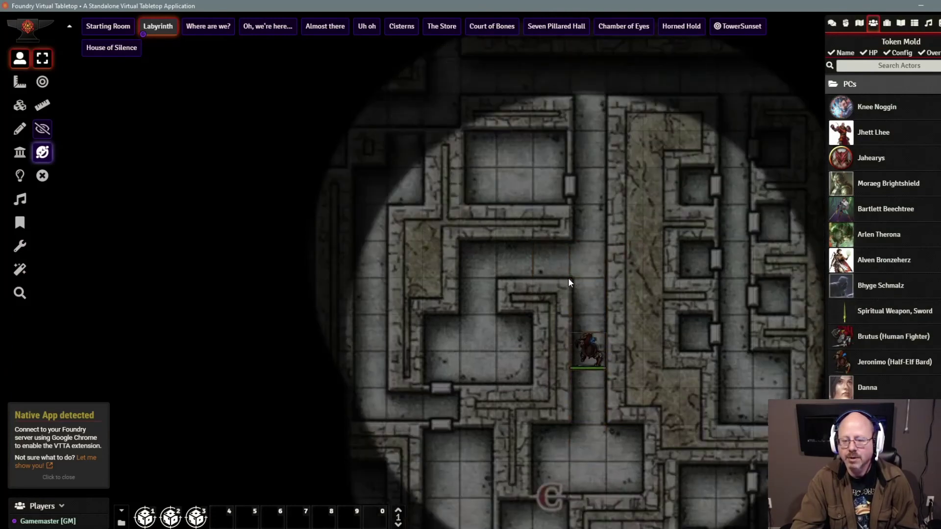
key(Up)
key(Up)
Move the bard token west along the upper corridor to the square above the small pillar and check its fit against the walls
key(Left)
key(Left)
key(Left)
key(Left)
key(Left)
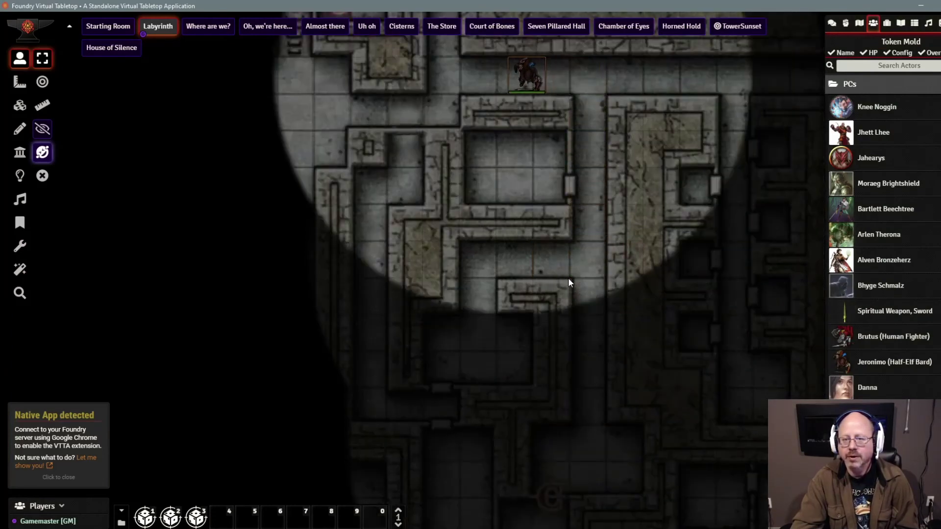
key(Down)
key(Left)
key(Right)
key(Left)
key(Left)
key(Right)
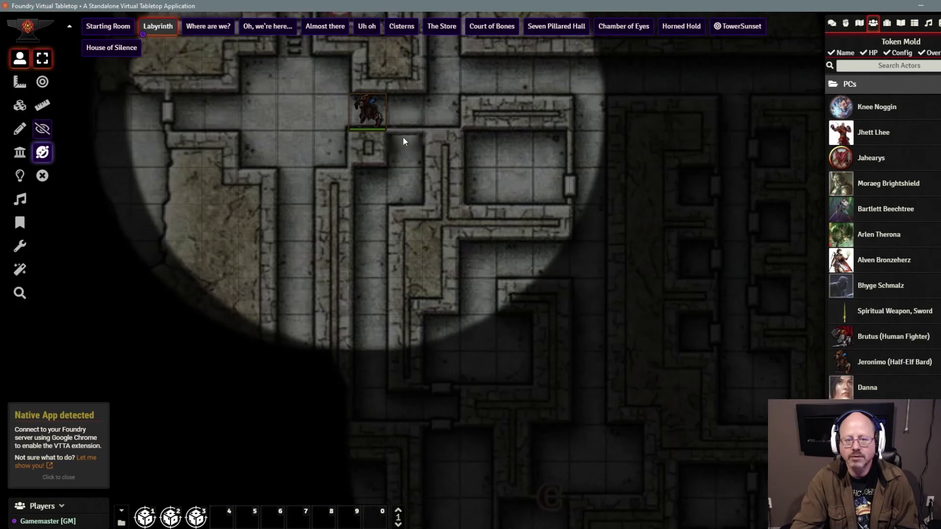
key(Left)
key(Right)
scroll(404, 116, up, 5)
scroll(491, 284, up, 6)
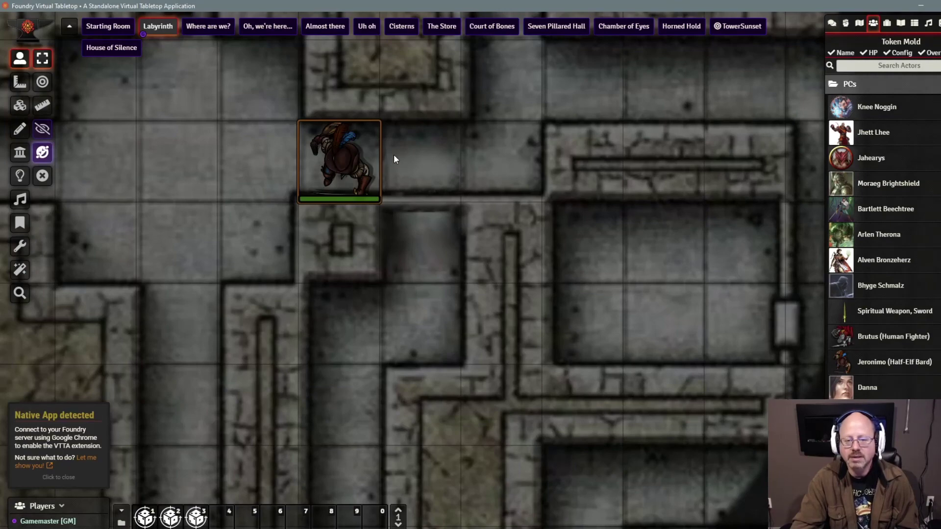
scroll(436, 167, down, 4)
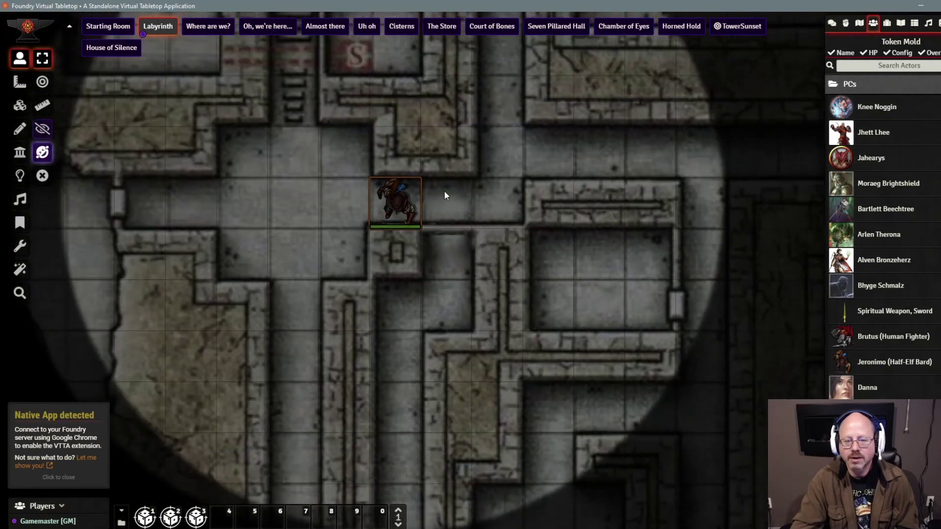
Walk the bard token through the crossing and south down the long corridor into the large square room
key(Left)
key(Down)
key(Left)
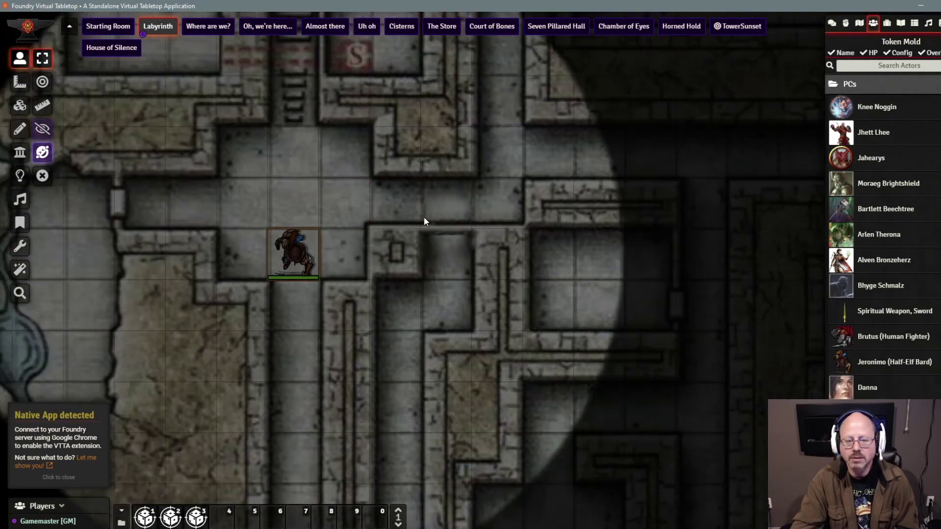
key(Down)
scroll(424, 216, down, 4)
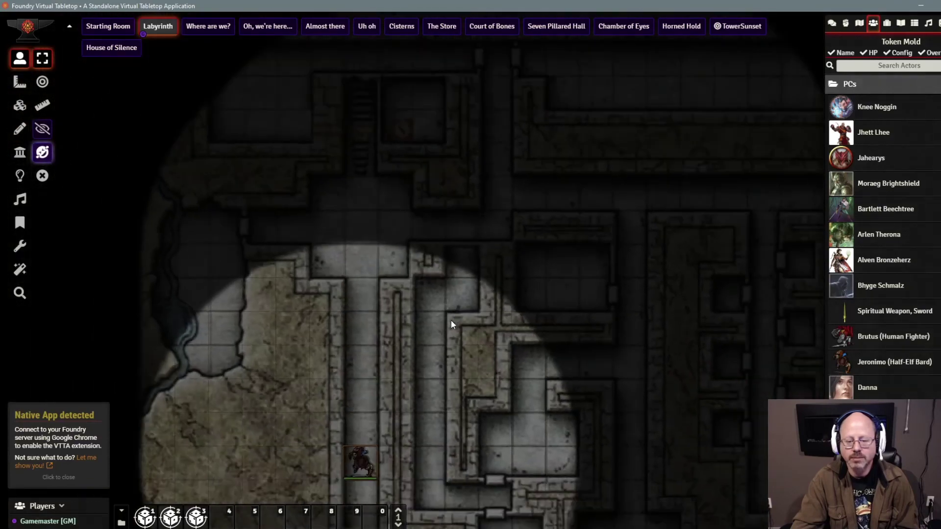
key(Down)
key(Down)
key(Down)
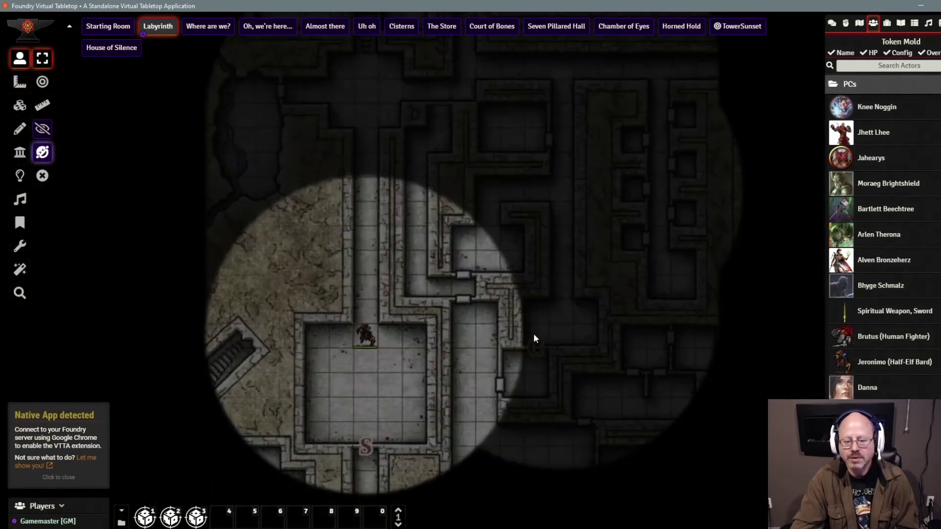
Walk the bard token out of the large square room and north along the corridor towards the crossing
key(Up)
key(Up)
key(Up)
key(Up)
key(Up)
key(Up)
key(Up)
key(Up)
key(Up)
key(Up)
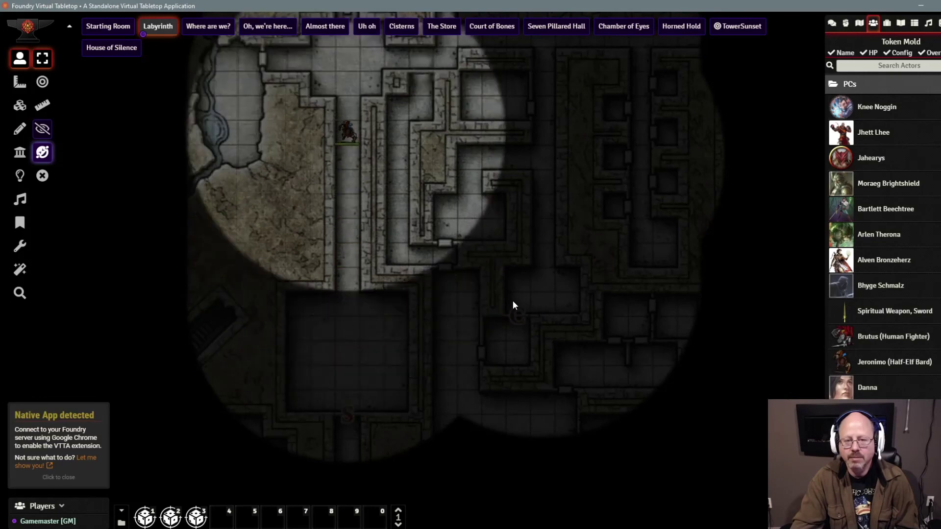
Move the bard token from the crossing east to the corridor square above the small pillar
key(Down)
key(Right)
key(Right)
key(Right)
key(Right)
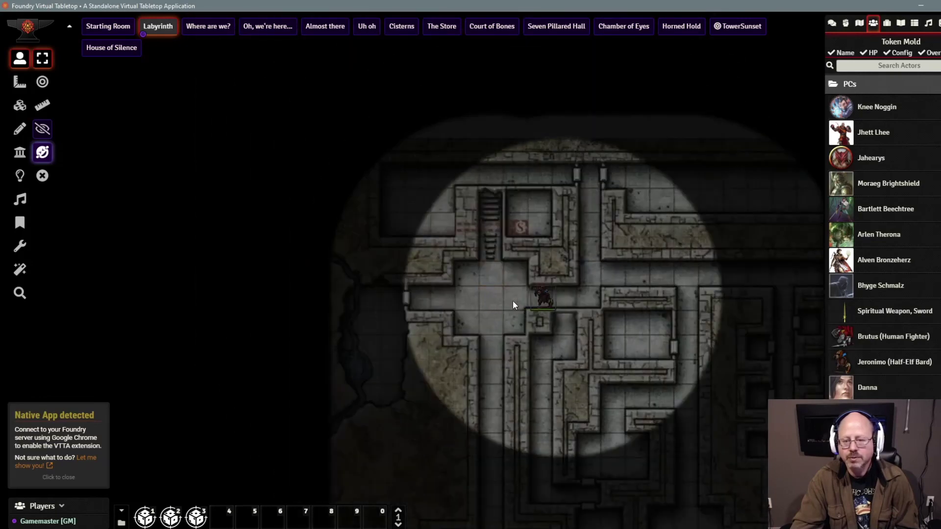
key(Left)
key(Left)
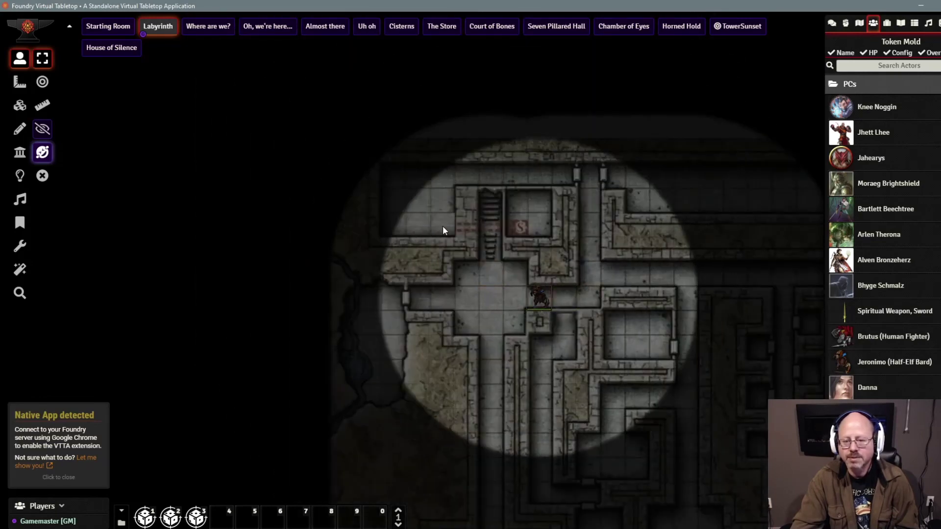
Move the bard token northwest into the room west of the stairs, stopping at the end of the secret passage
key(Up)
key(Up)
key(Left)
key(Left)
key(Left)
key(Up)
key(Up)
key(Left)
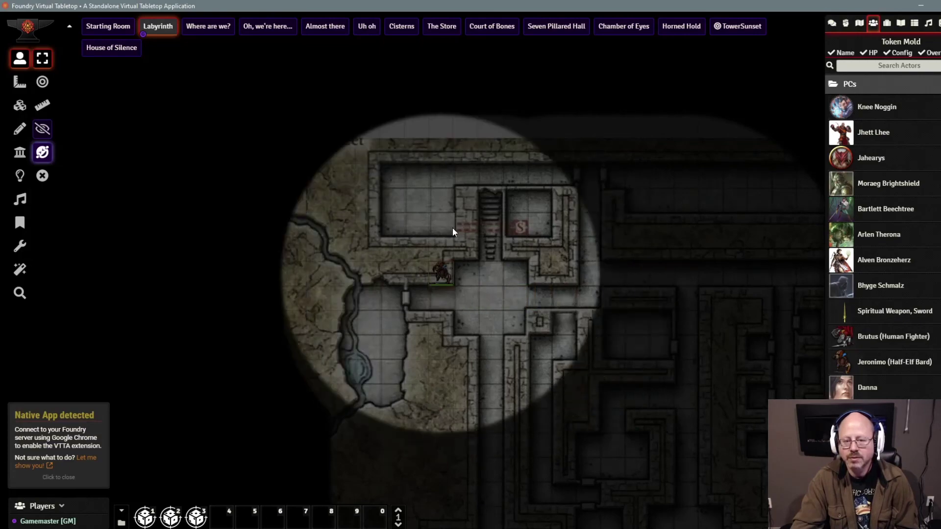
key(Down)
scroll(448, 224, up, 5)
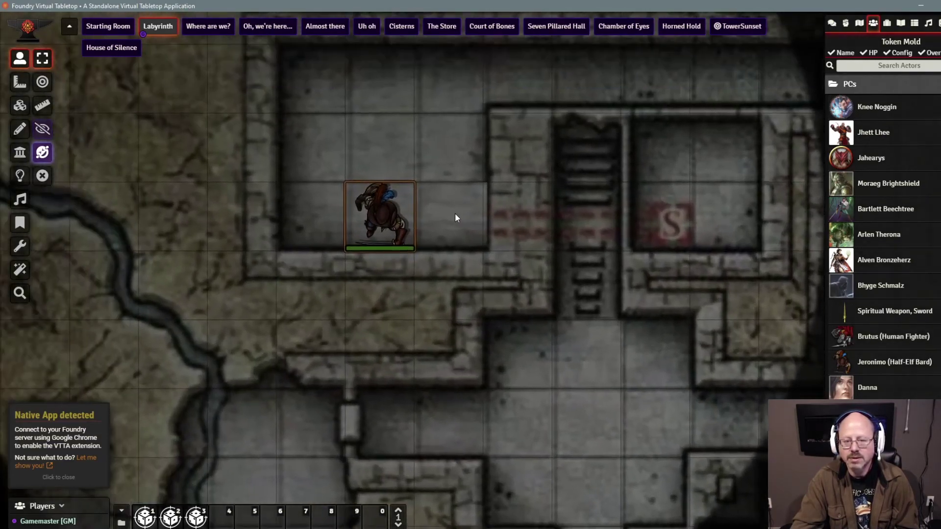
scroll(455, 218, down, 5)
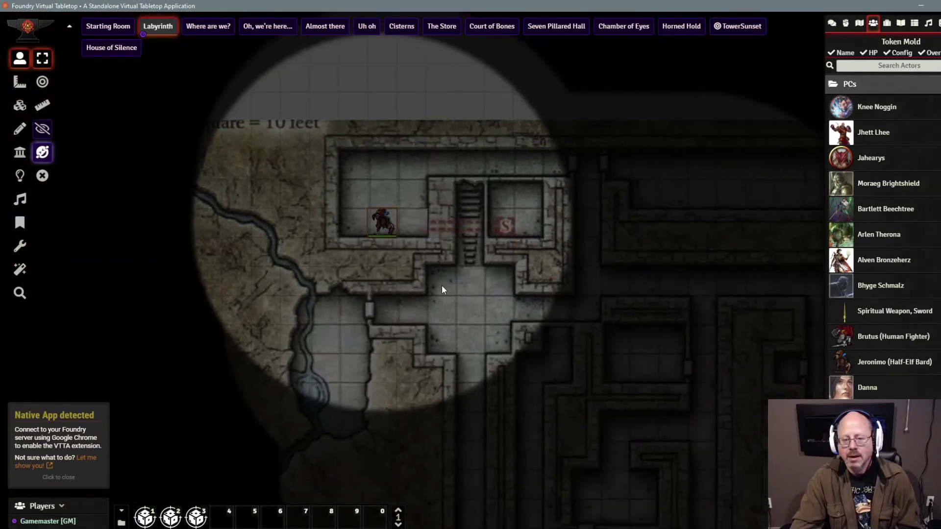
key(Right)
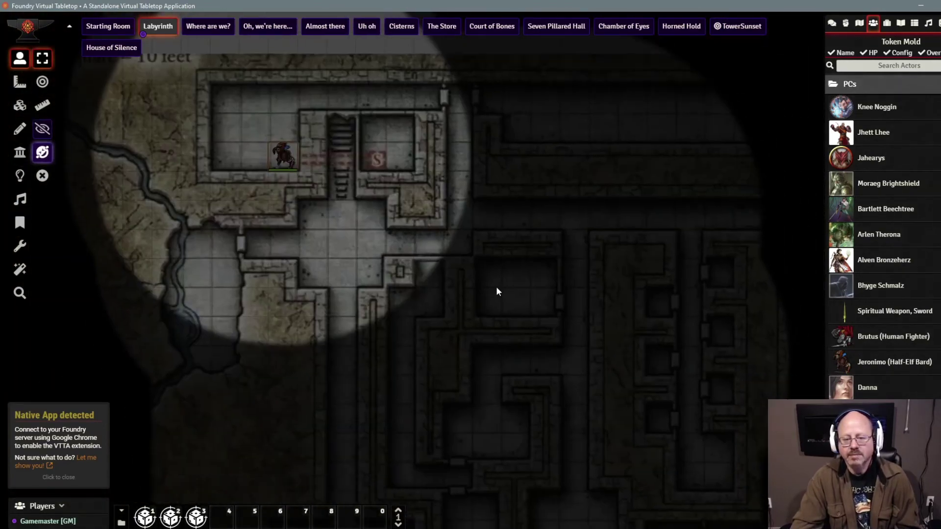